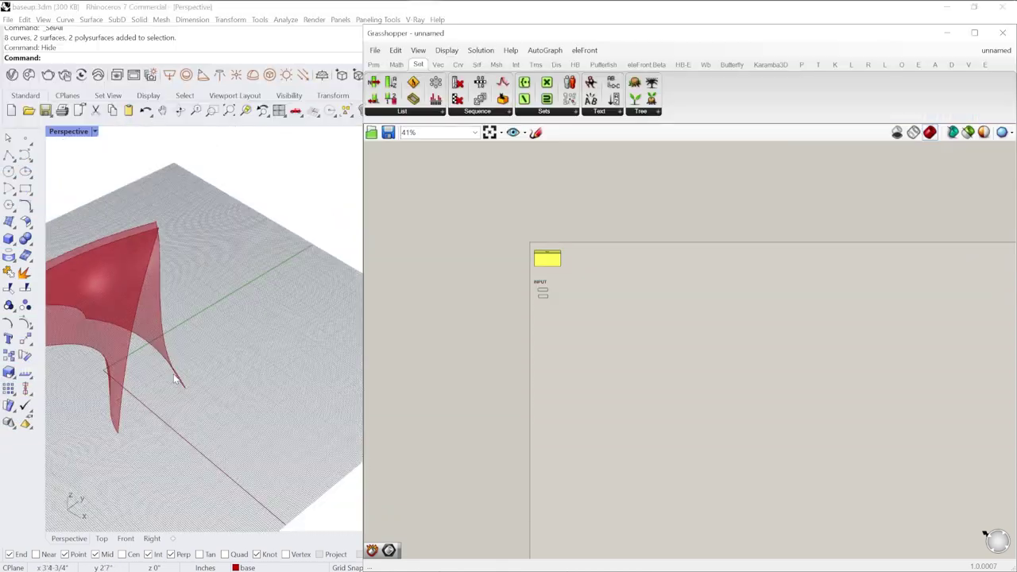
- Inspect the red base surfaces in the perspective view from several angles and zoom in on them
right_click_drag(177, 374, 89, 362)
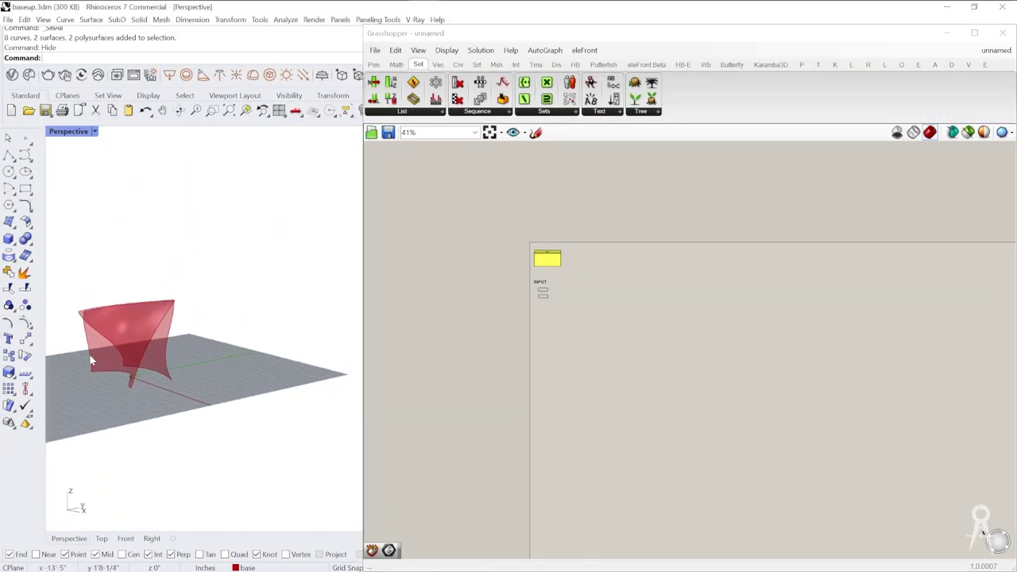
double_click(257, 10)
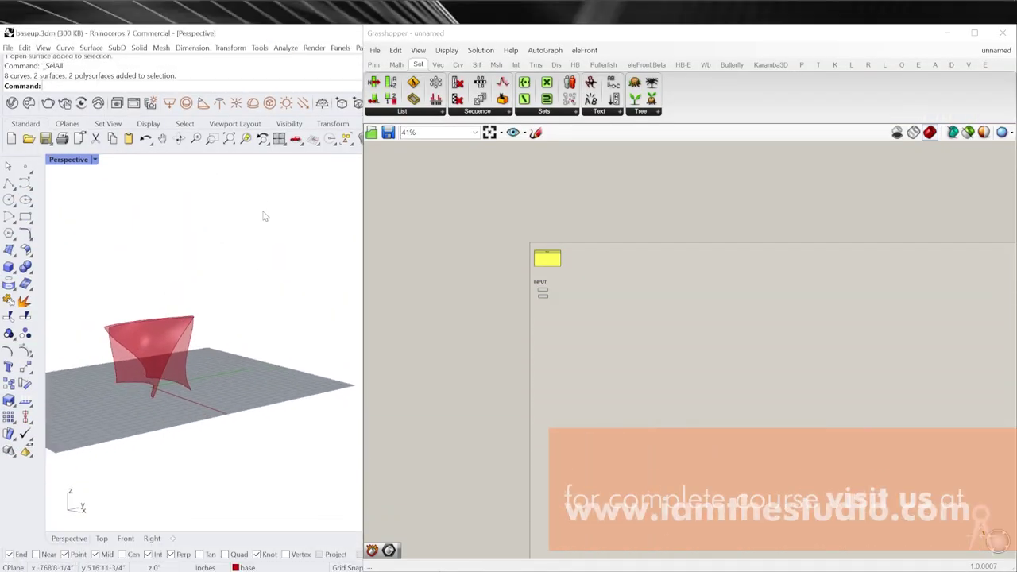
double_click(305, 35)
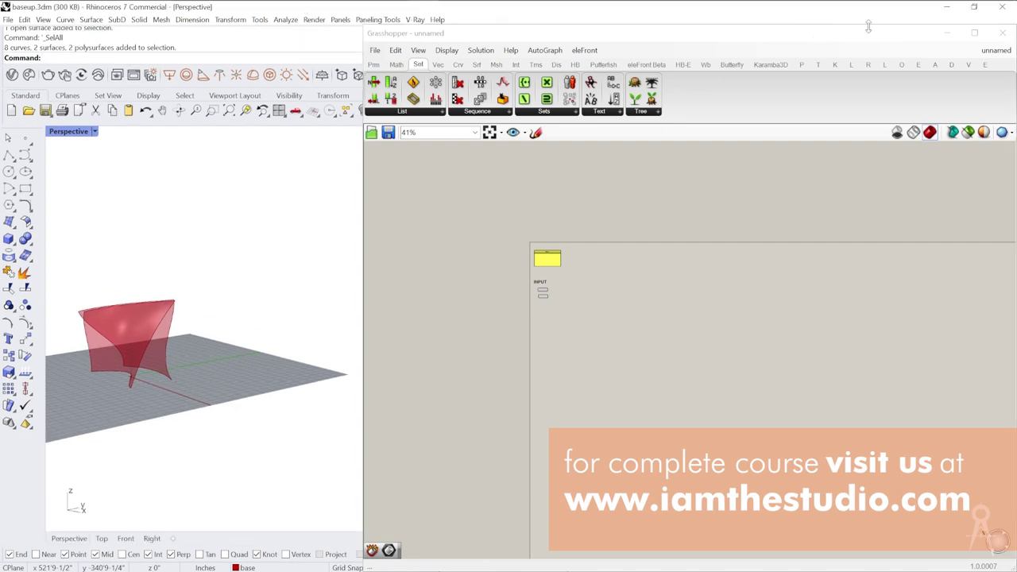
right_click_drag(230, 419, 181, 431)
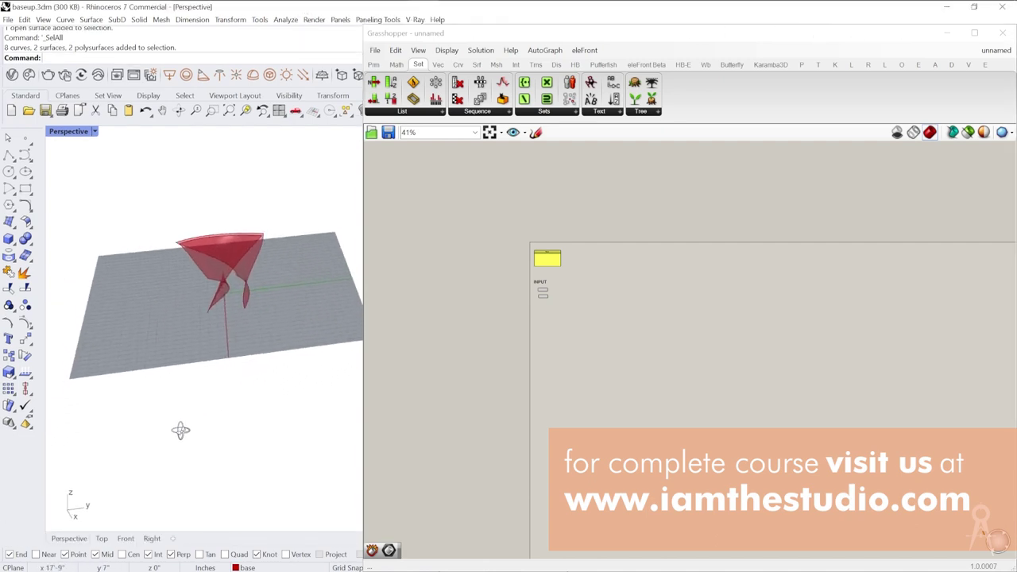
scroll(247, 392, "up", 5)
scroll(243, 392, "up", 6)
right_click_drag(238, 390, 220, 376)
scroll(217, 373, "down", 2)
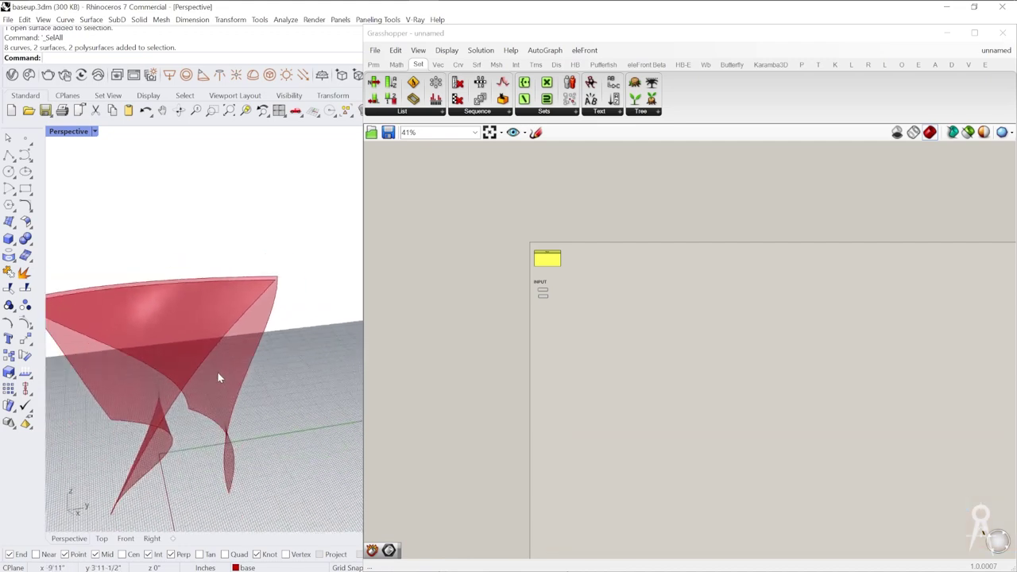
scroll(237, 377, "down", 3)
scroll(263, 276, "up", 2)
scroll(264, 286, "up", 3)
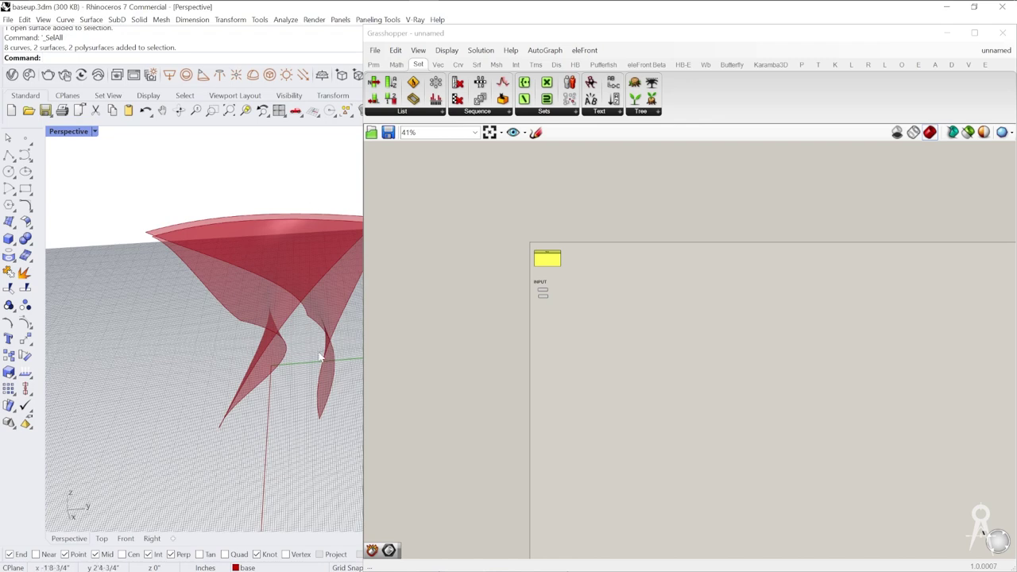
right_click_drag(270, 299, 284, 284)
scroll(284, 283, "down", 5)
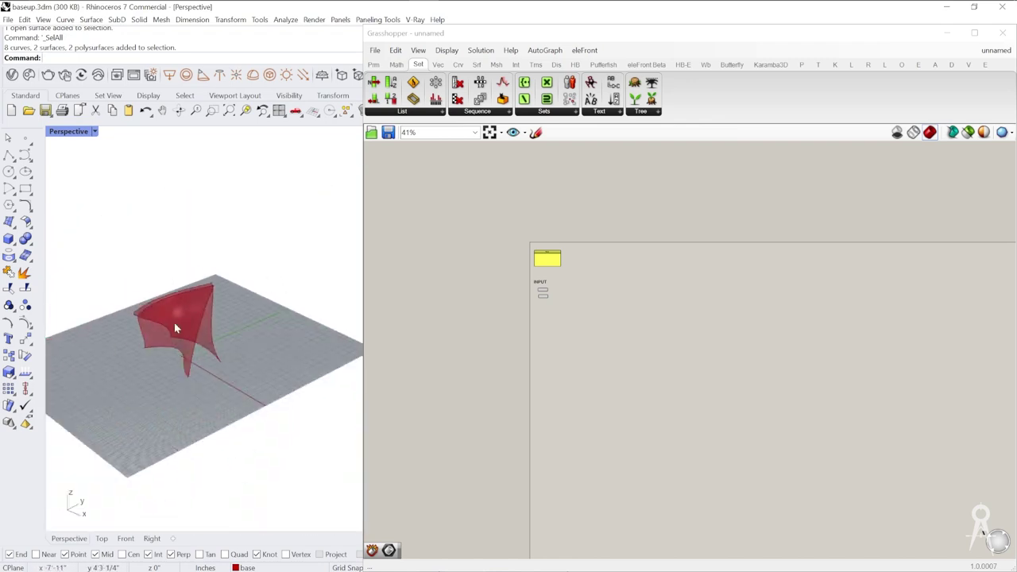
type("z")
key("Return")
left_click_drag(125, 270, 247, 398)
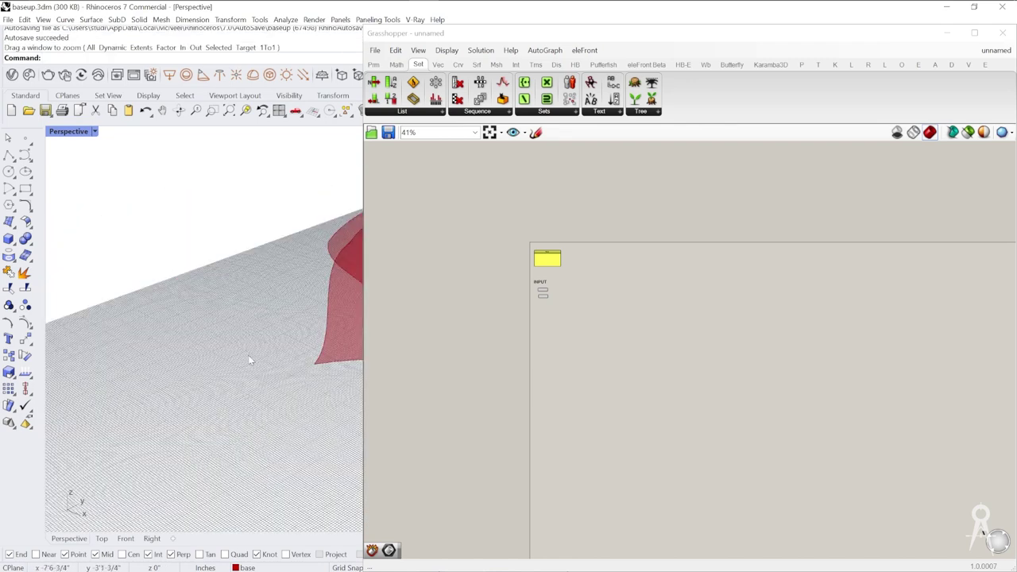
- Minimize Grasshopper and examine both base surfaces from all sides in the full-width Rhino viewport
left_click(946, 32)
right_click_drag(413, 303, 455, 390)
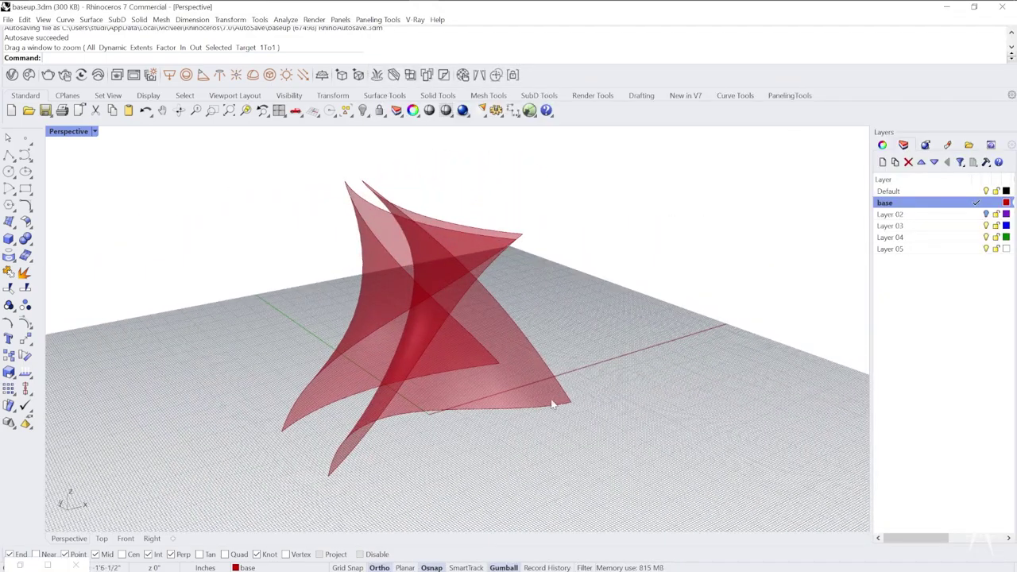
right_click_drag(517, 428, 431, 447)
right_click_drag(520, 190, 476, 292)
right_click_drag(553, 293, 580, 331)
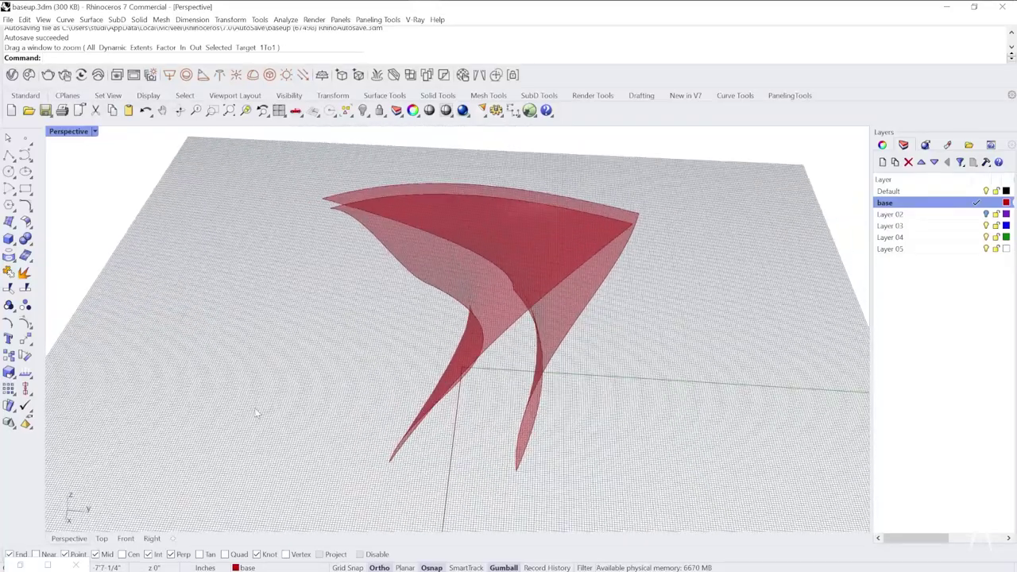
right_click_drag(323, 359, 512, 187)
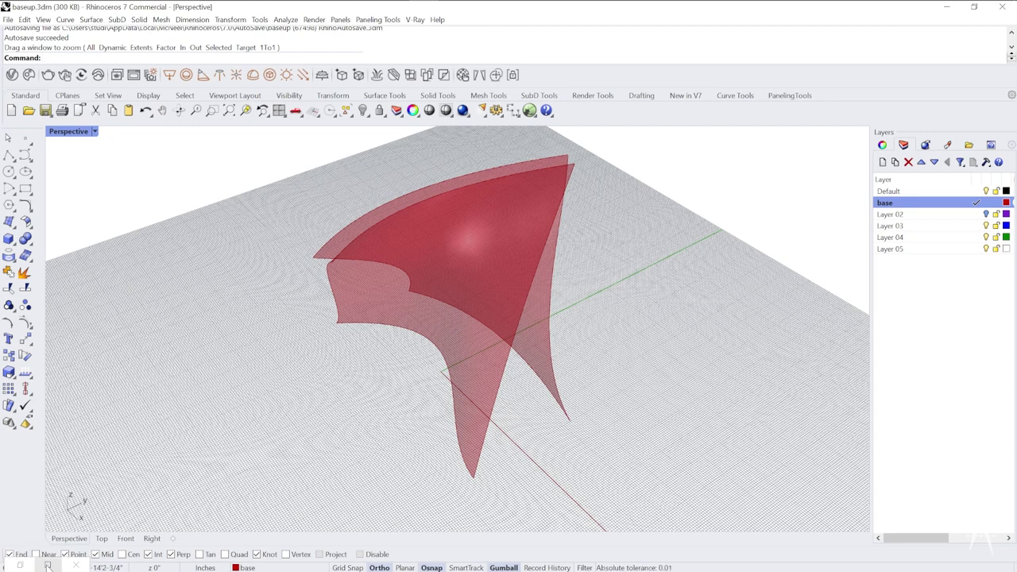
- Bring the Grasshopper definition back maximized and move the Surface-L parameter slightly further below Surface-R
left_click(48, 562)
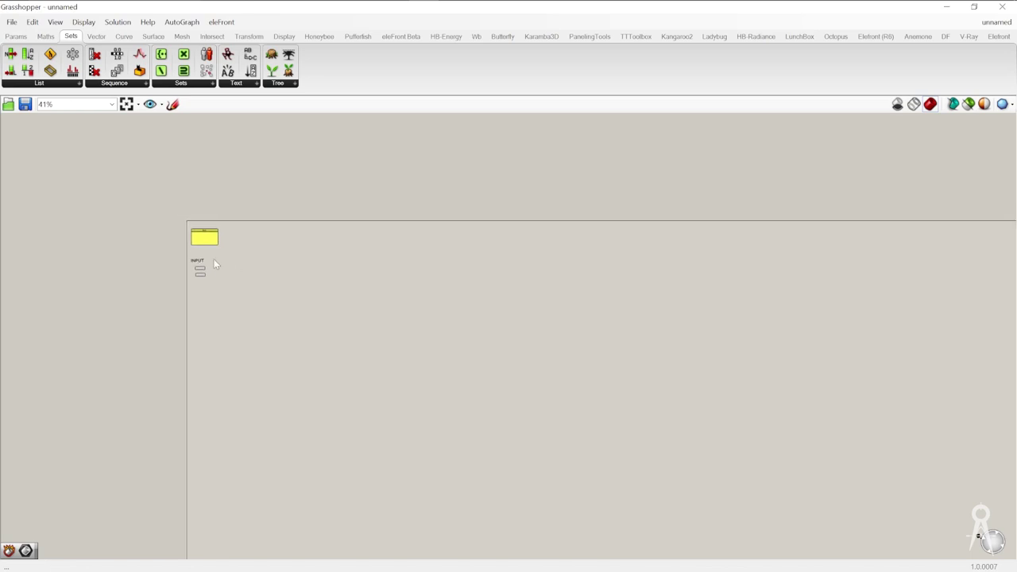
scroll(216, 255, "up", 6)
left_click(178, 306)
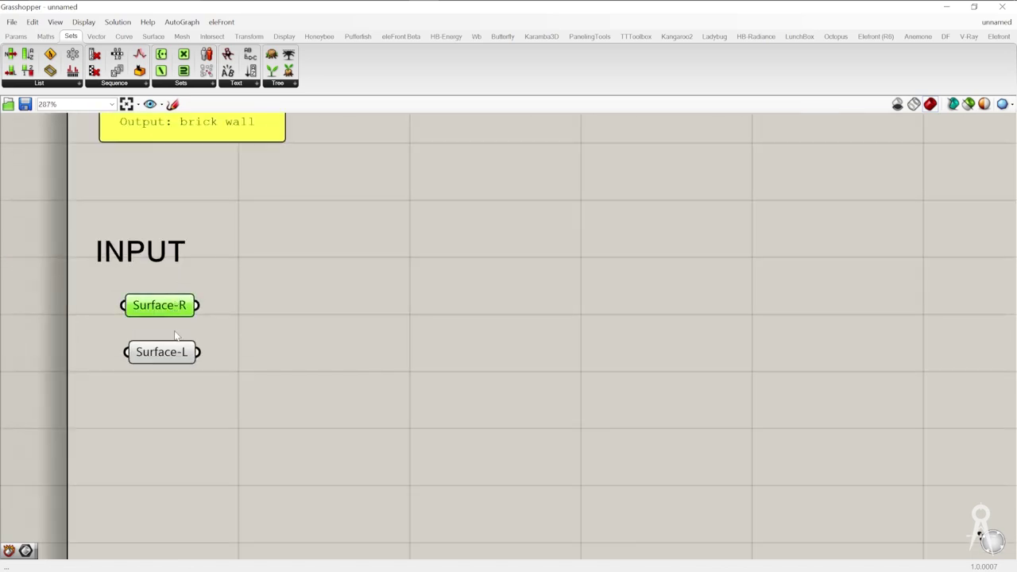
mouse_move(175, 352)
left_mouse_down()
mouse_move(166, 353)
mouse_move(171, 366)
left_mouse_up()
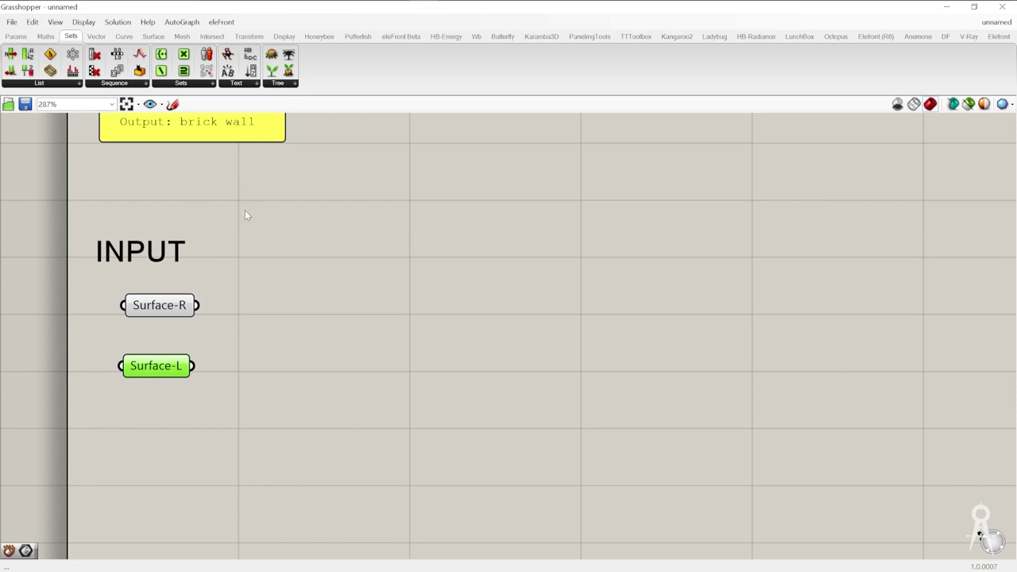
- Add a PanelingTools Surface Domain Number component to the canvas and place it to the right of the input surfaces
left_click(594, 36)
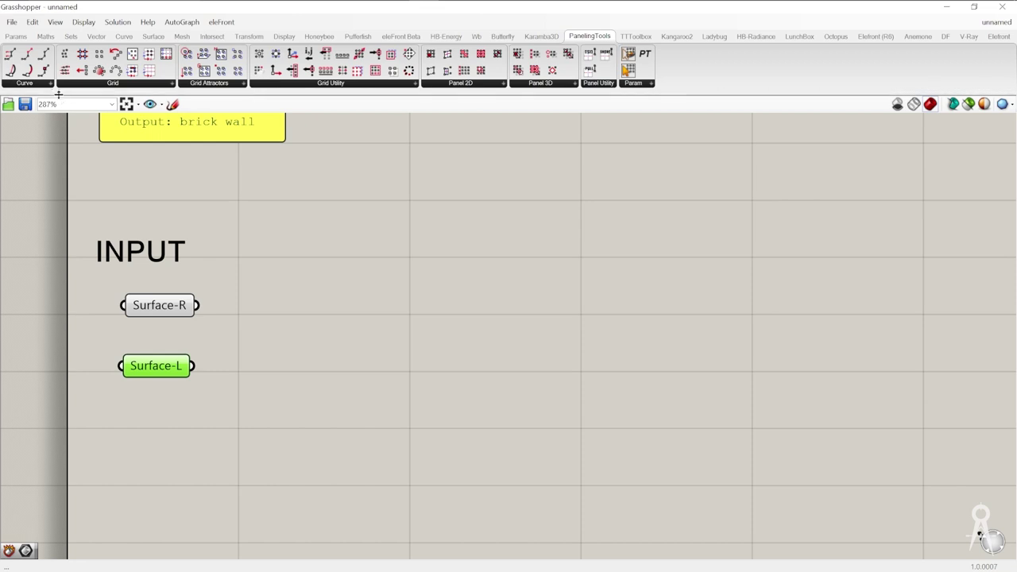
left_click(26, 84)
left_click(126, 83)
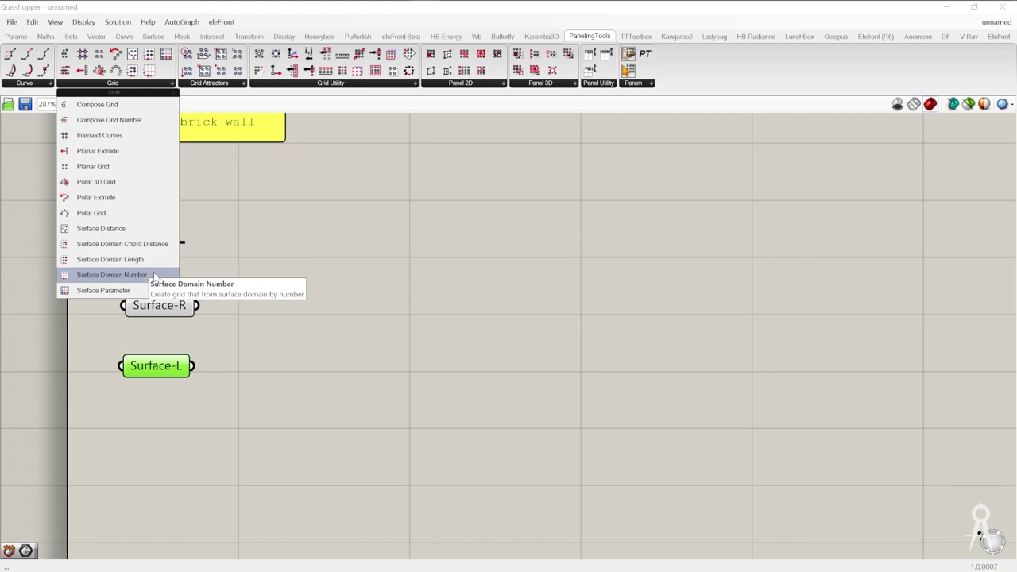
left_click(112, 275)
left_click(406, 420)
left_click_drag(315, 304, 626, 438)
scroll(437, 324, "down", 5)
scroll(435, 346, "up", 3)
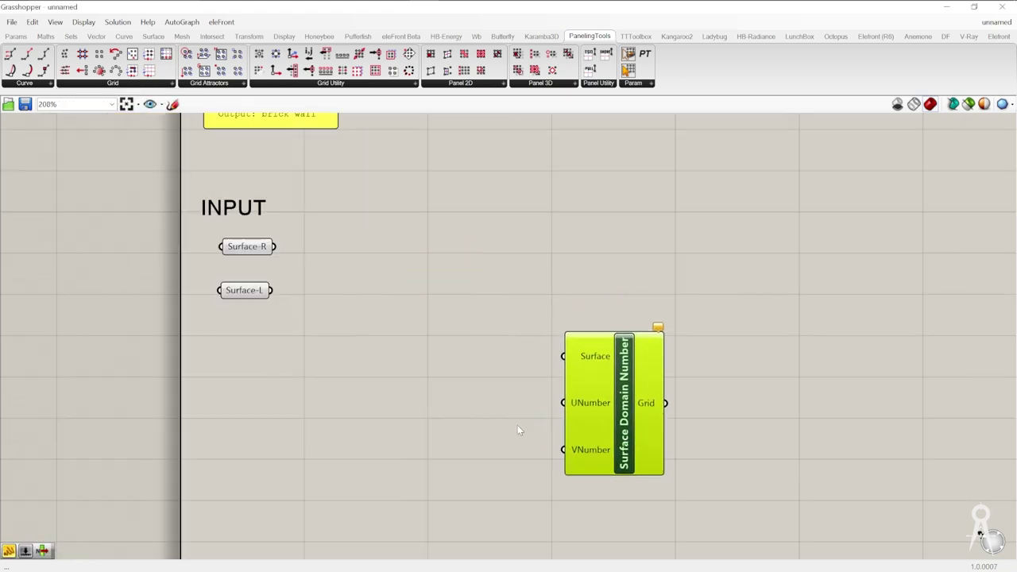
- Add a number slider of 20, duplicate it, wire the duplicate to VNumber and set that one to 40
double_click(463, 401)
type("20")
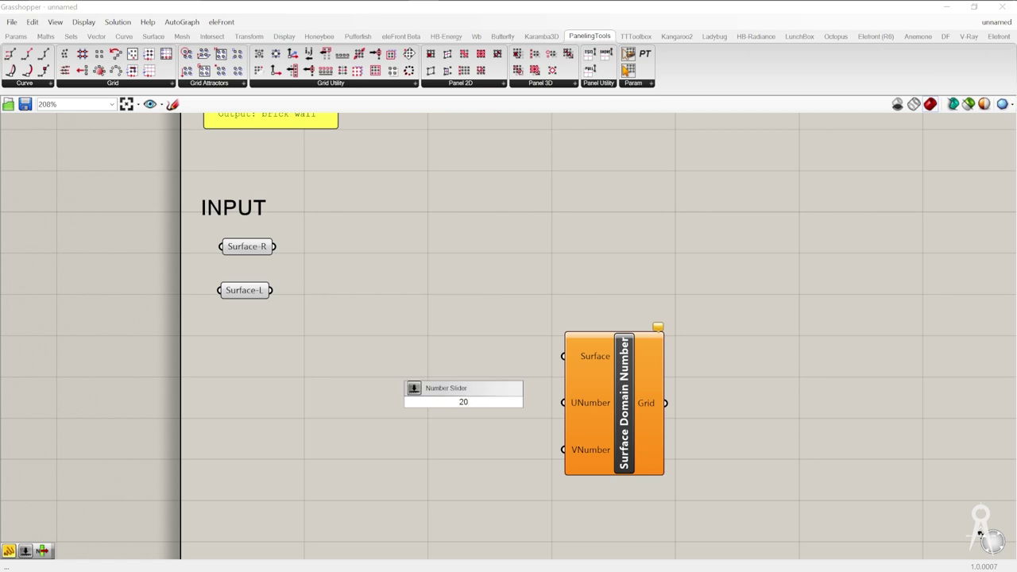
key("Return")
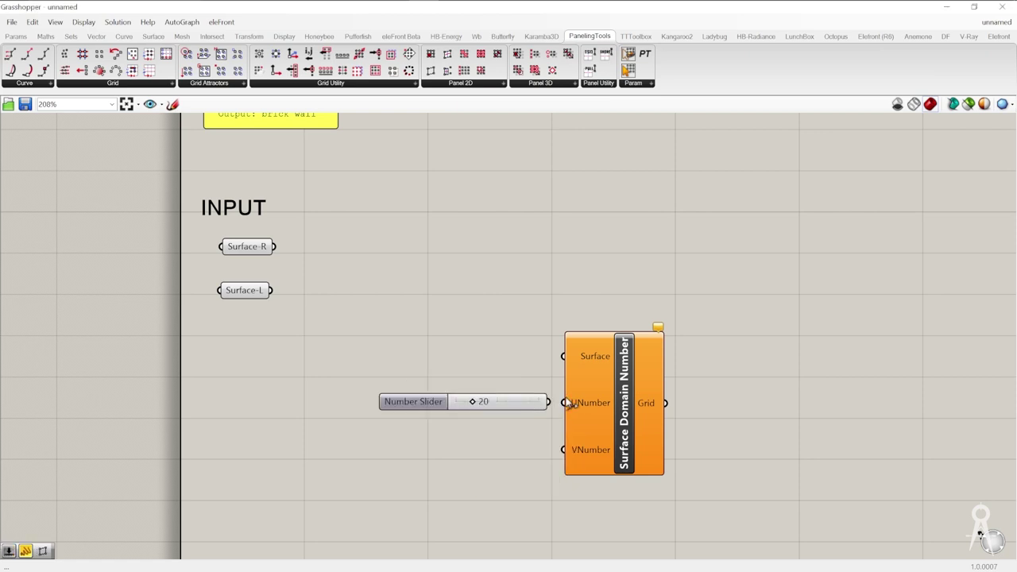
left_click_drag(522, 397, 564, 450)
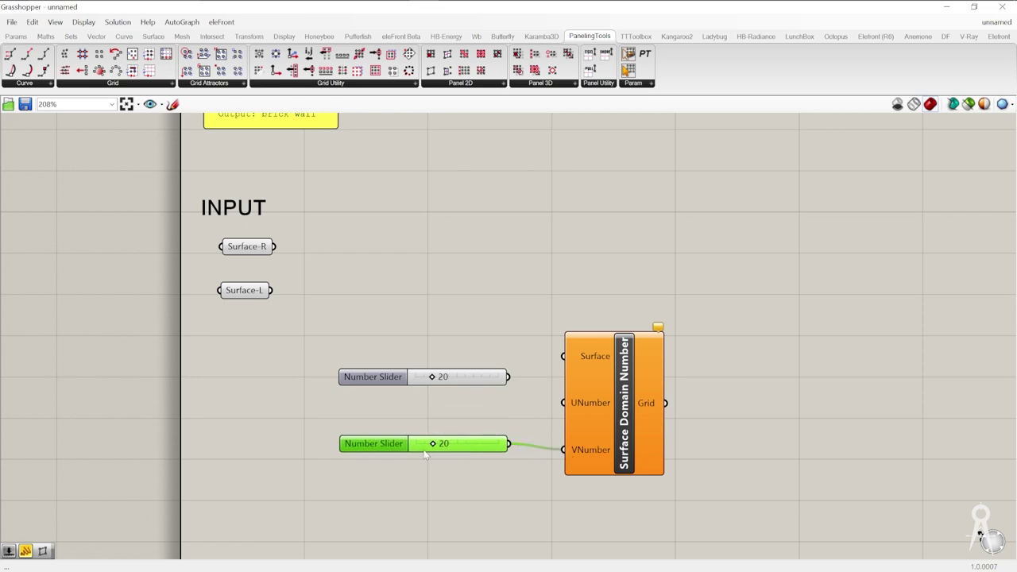
double_click(435, 443)
type("40")
key("Return")
- Wire the 20 slider to UNumber and Surface-R to the Surface input of Surface Domain Number
left_click_drag(510, 377, 563, 405)
left_click_drag(275, 247, 564, 356)
right_click_drag(574, 352, 439, 294)
left_click_drag(482, 363, 476, 377)
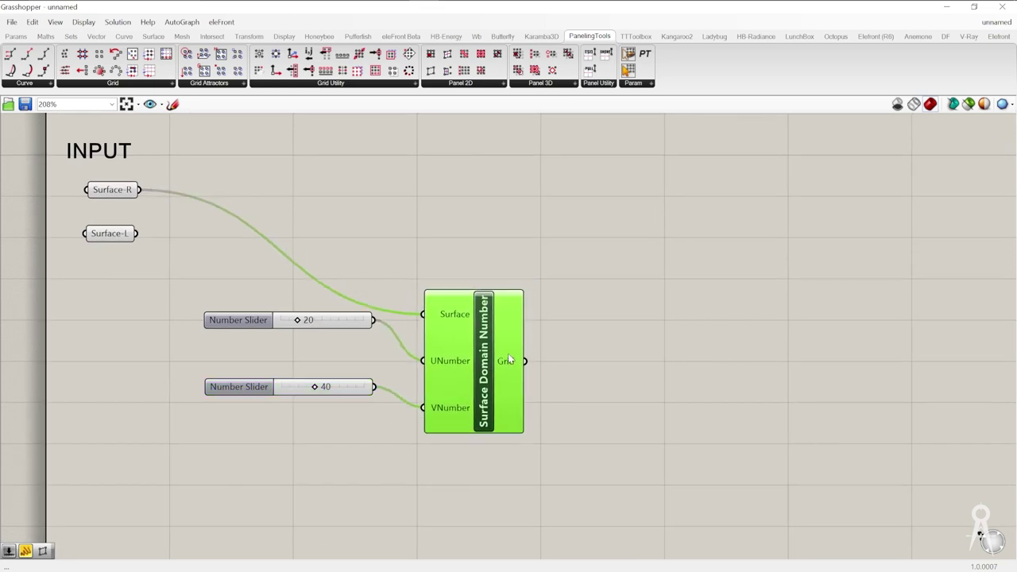
- Arrange Grasshopper beside the Rhino viewport and examine the grid of points on the right surface
double_click(721, 12)
scroll(264, 302, "down", 5)
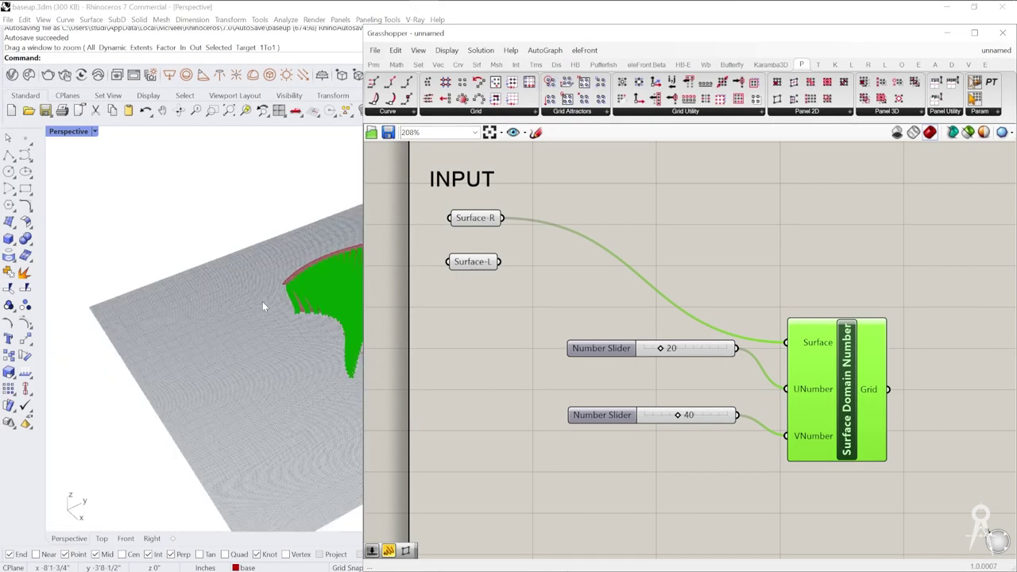
scroll(303, 299, "up", 5)
right_click_drag(304, 301, 272, 341)
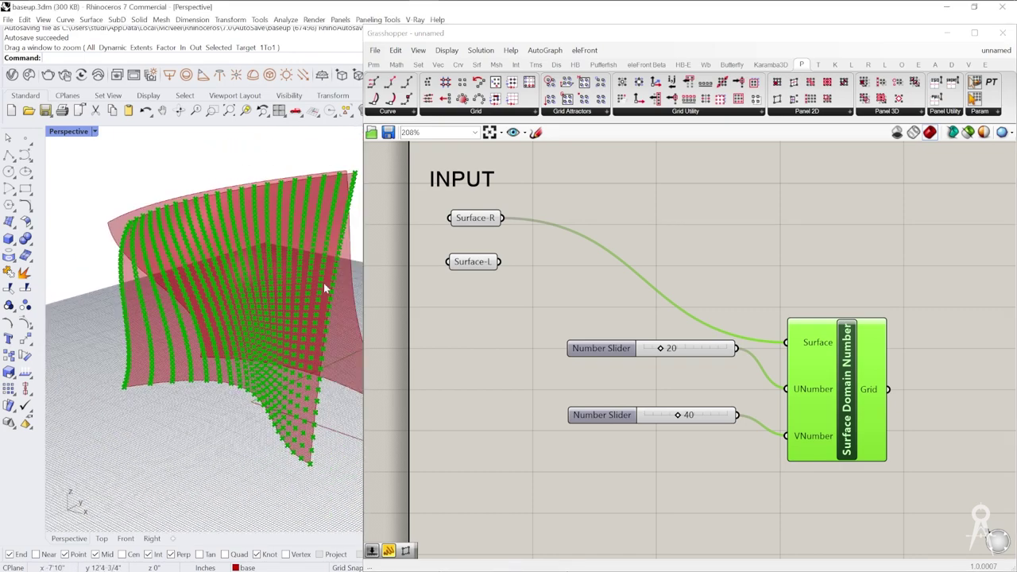
right_click_drag(630, 372, 555, 381)
right_click_drag(334, 477, 294, 300)
right_click_drag(713, 338, 564, 339)
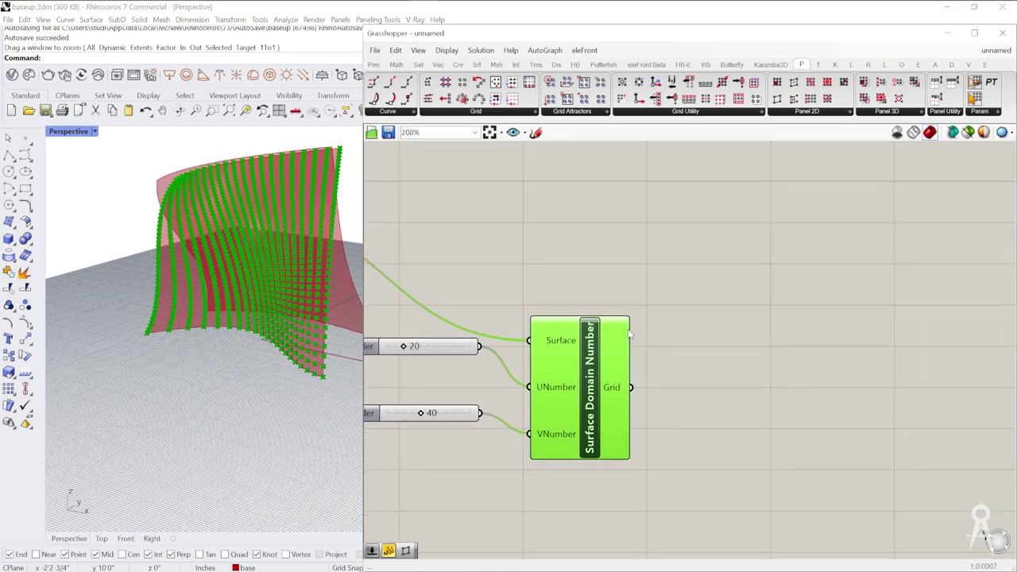
- Add a Generate Borders component and feed it the Surface Domain Number grid and Surface-R
left_click(795, 112)
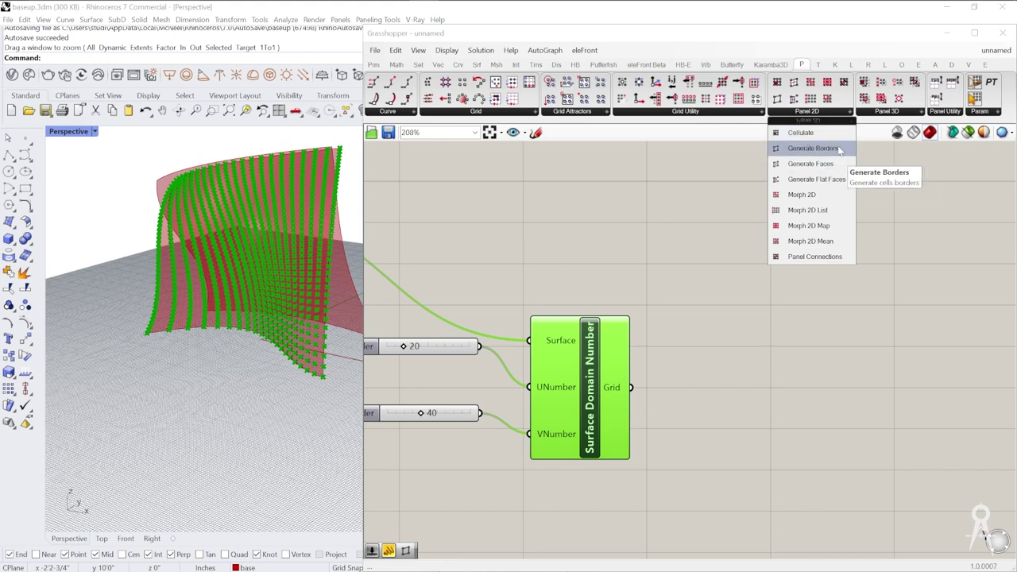
left_click(812, 148)
left_click(775, 421)
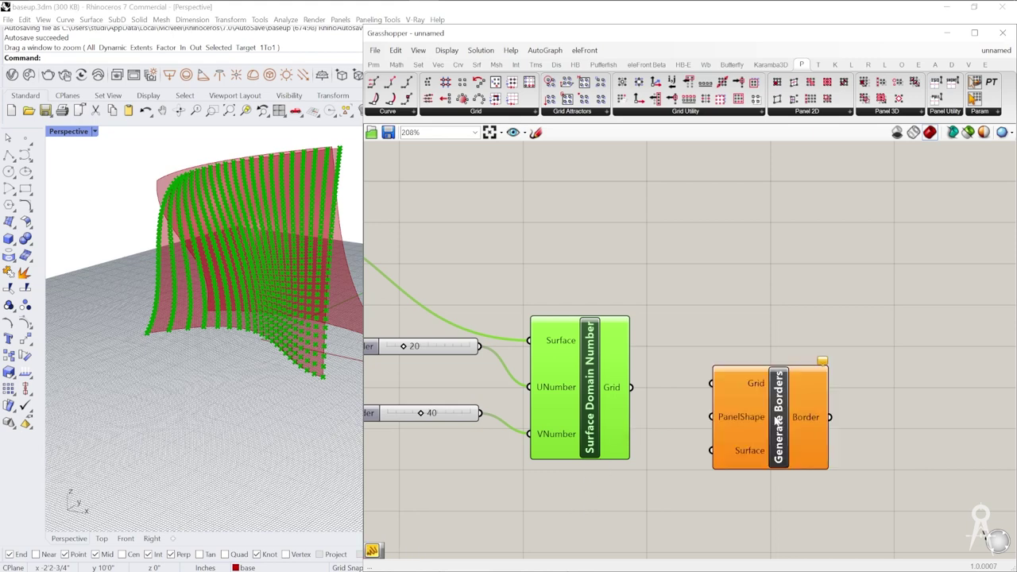
left_click_drag(632, 387, 765, 474)
scroll(735, 392, "down", 2)
scroll(765, 474, "down", 1)
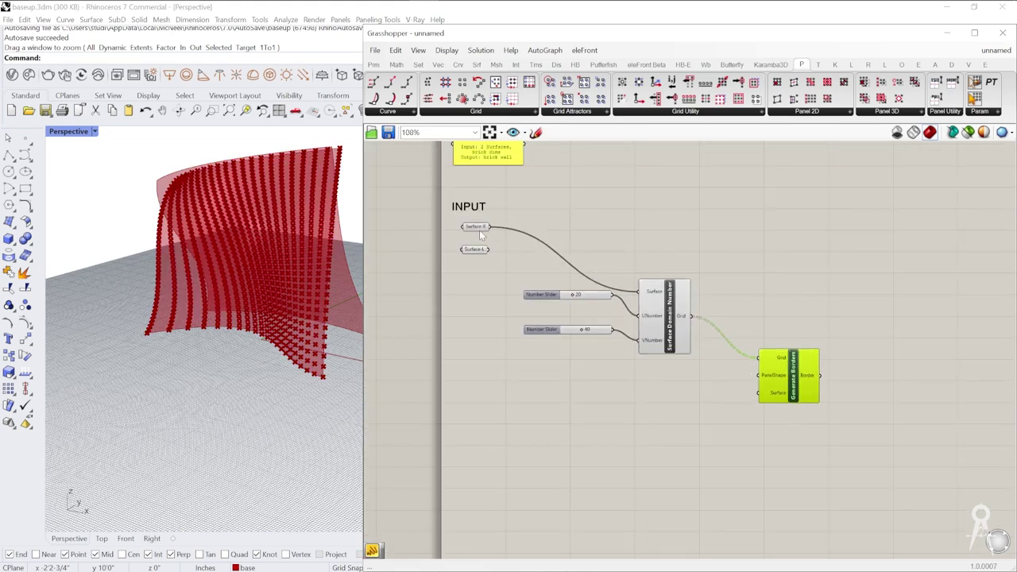
left_click_drag(491, 227, 756, 394)
- Add a panel containing 0 and wire it to the PanelShape input of Generate Borders
scroll(778, 358, "up", 3)
double_click(709, 369)
type("Number Slider")
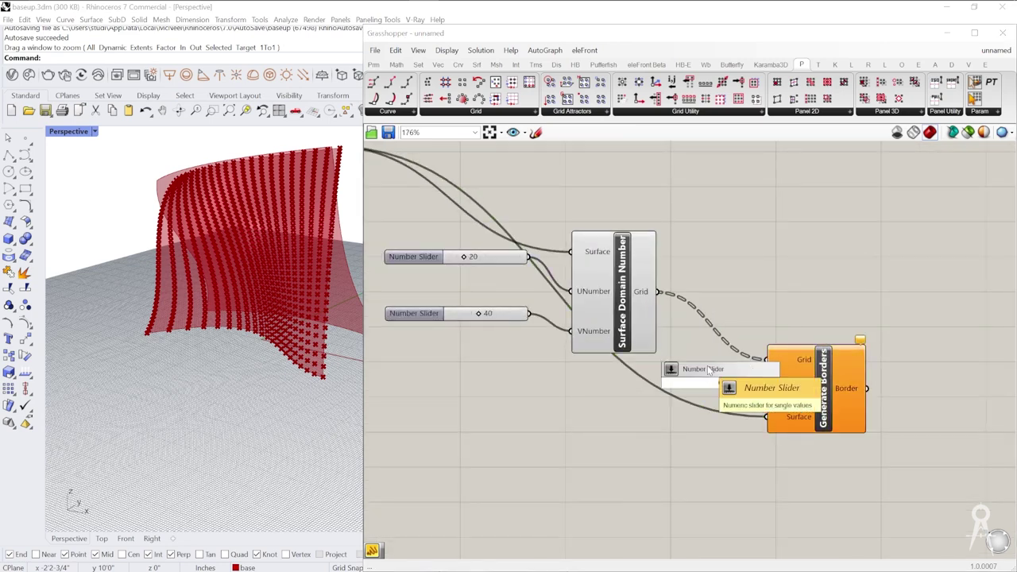
key("ctrl+a")
type("Panel")
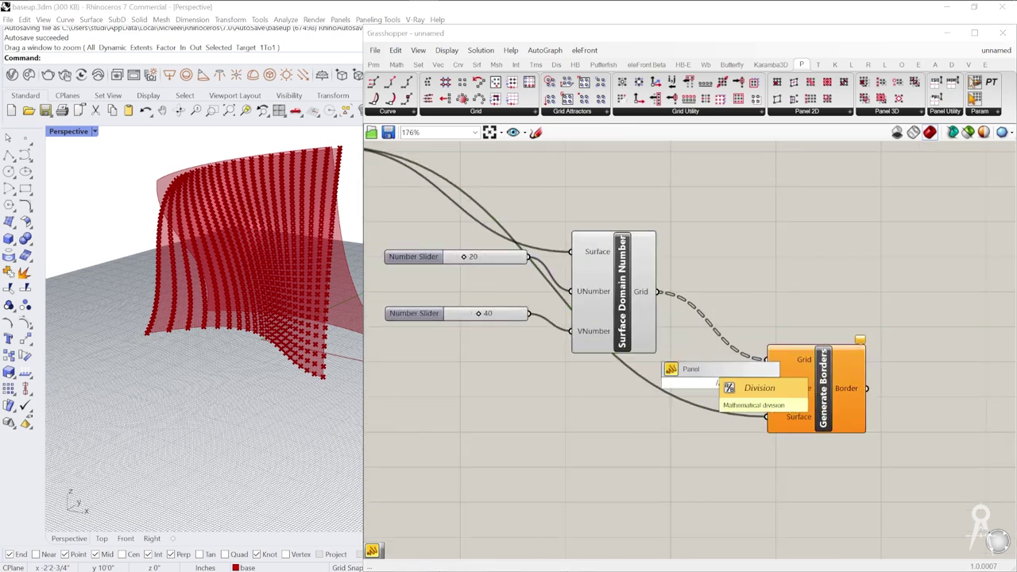
key("Return")
scroll(728, 385, "up", 3)
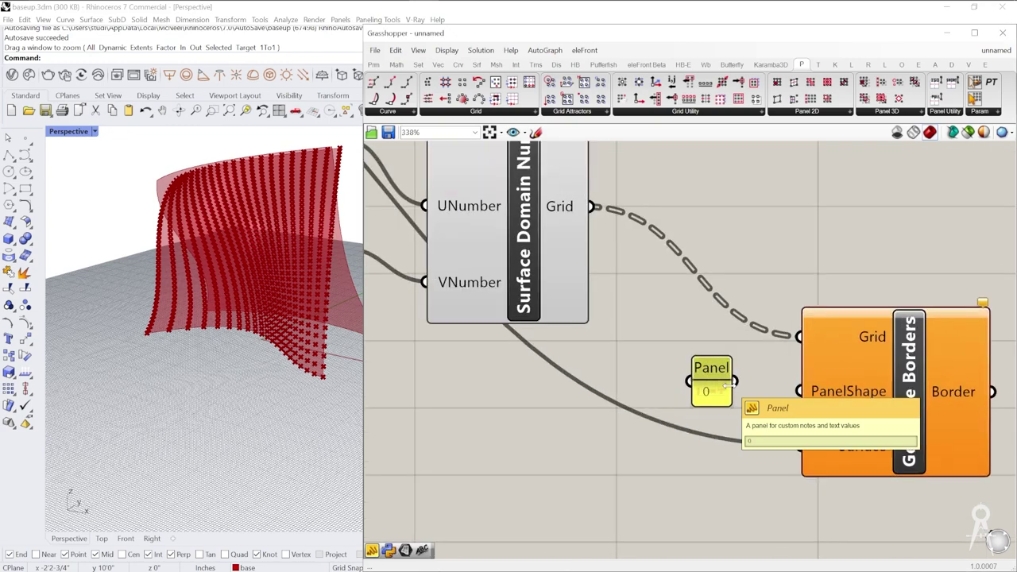
left_click_drag(731, 383, 765, 388)
left_click(863, 394)
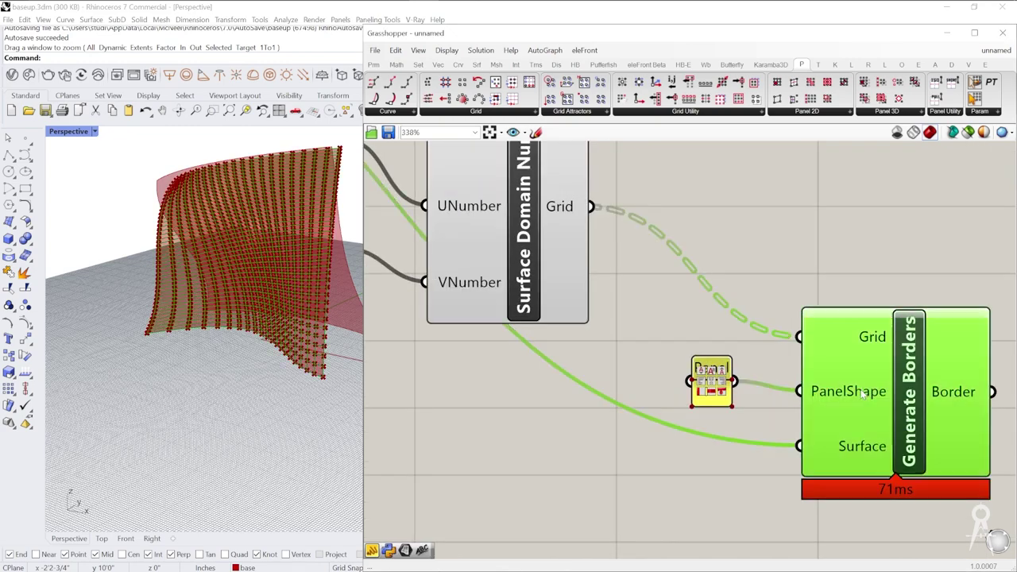
- Examine the generated cell borders on the right surface up close and from several angles
scroll(317, 329, "up", 5)
scroll(334, 426, "down", 3)
right_click_drag(310, 324, 340, 373)
right_click_drag(325, 205, 254, 220)
scroll(297, 210, "up", 6)
scroll(273, 207, "down", 12)
scroll(290, 186, "up", 8)
right_click_drag(347, 207, 313, 223)
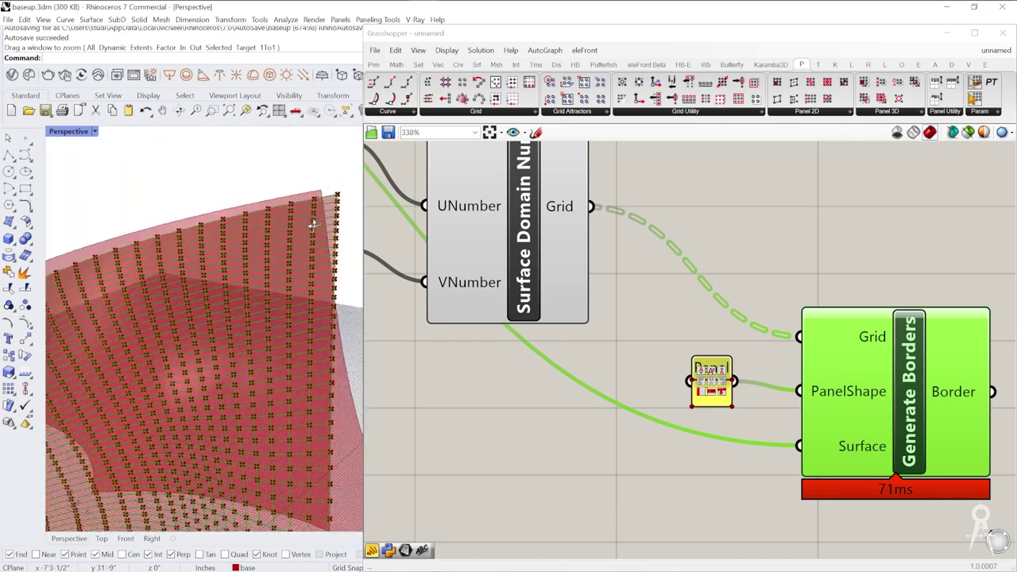
scroll(297, 213, "down", 5)
scroll(619, 293, "down", 4)
scroll(614, 297, "down", 2)
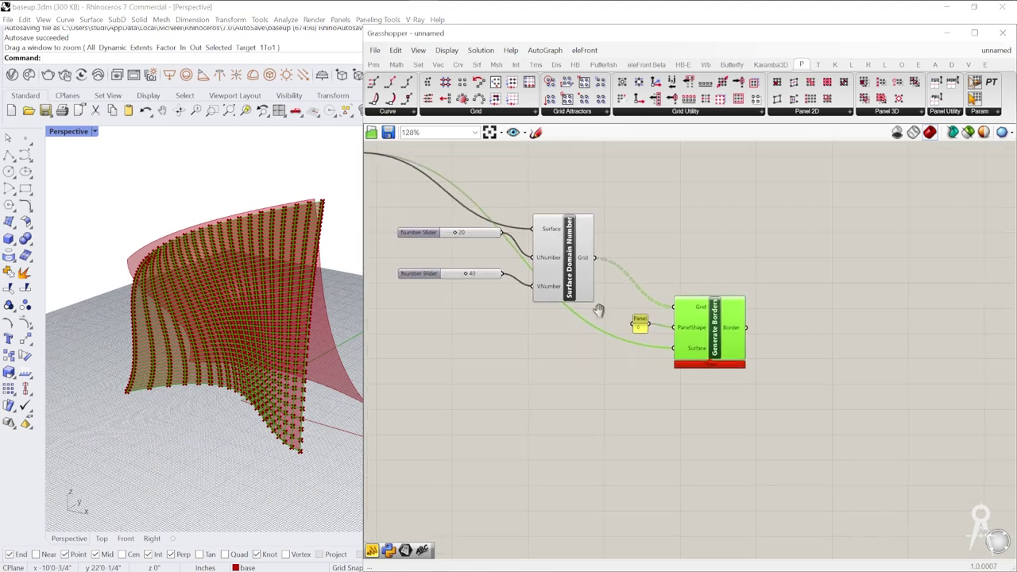
- Reposition Surface Domain Number, then select it with the sliders, panel and Generate Borders and move the group up
left_click(628, 295)
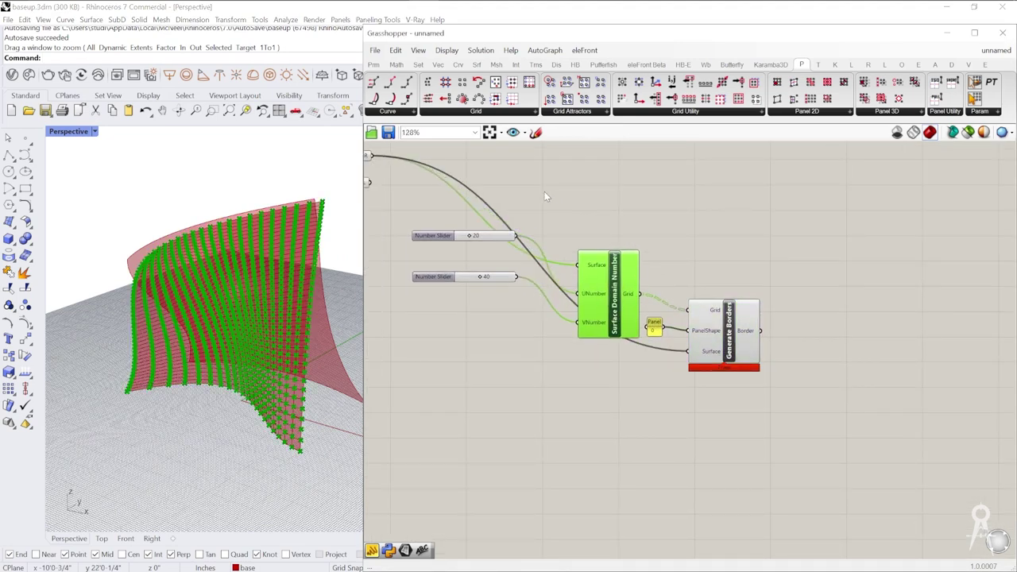
left_click_drag(548, 193, 744, 341)
scroll(546, 255, "down", 2)
left_click_drag(480, 220, 771, 397)
left_click_drag(731, 322, 753, 278)
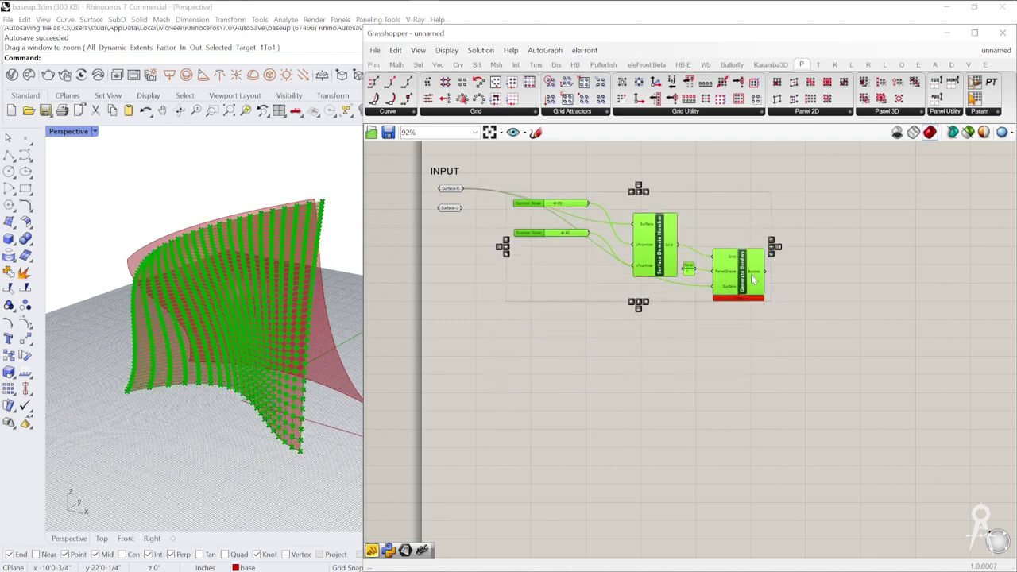
- Duplicate the sliders, panel, Surface Domain Number and Generate Borders together with Surface-R, placing the copy well below the originals
mouse_move(753, 278)
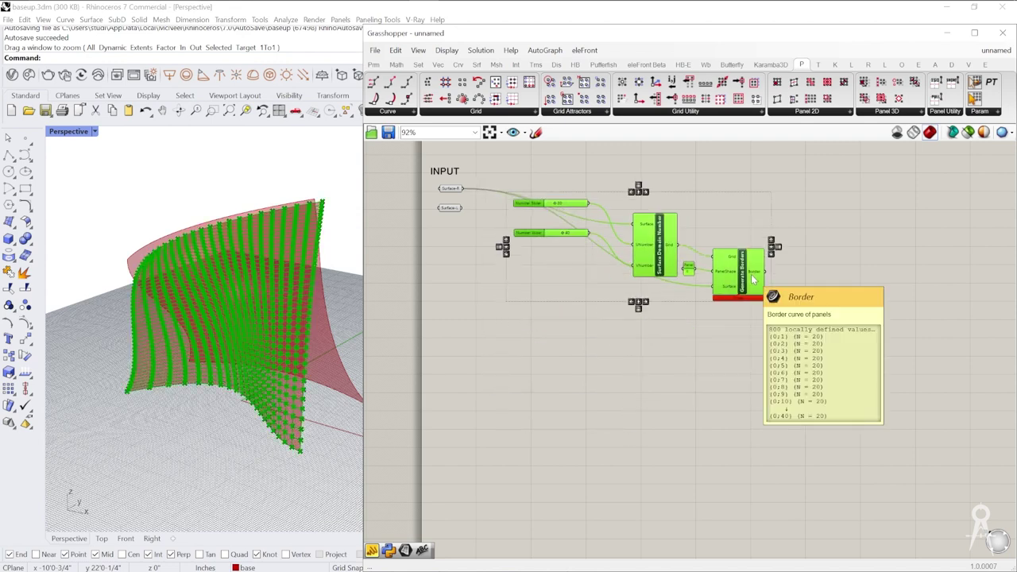
mouse_move(753, 278)
left_mouse_down()
mouse_move(753, 340)
mouse_move(763, 297)
mouse_move(754, 270)
left_mouse_up()
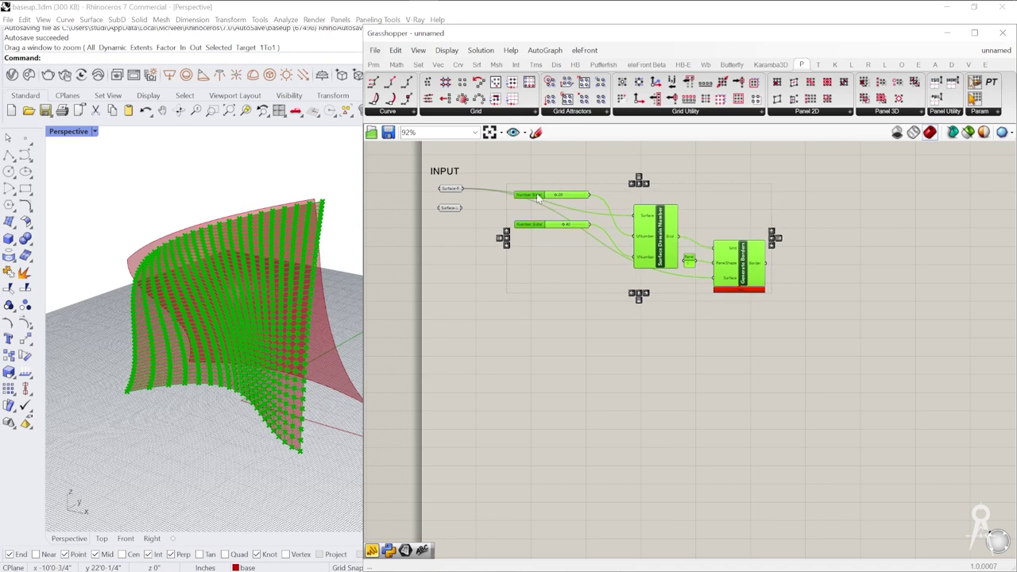
left_click(449, 188, "shift")
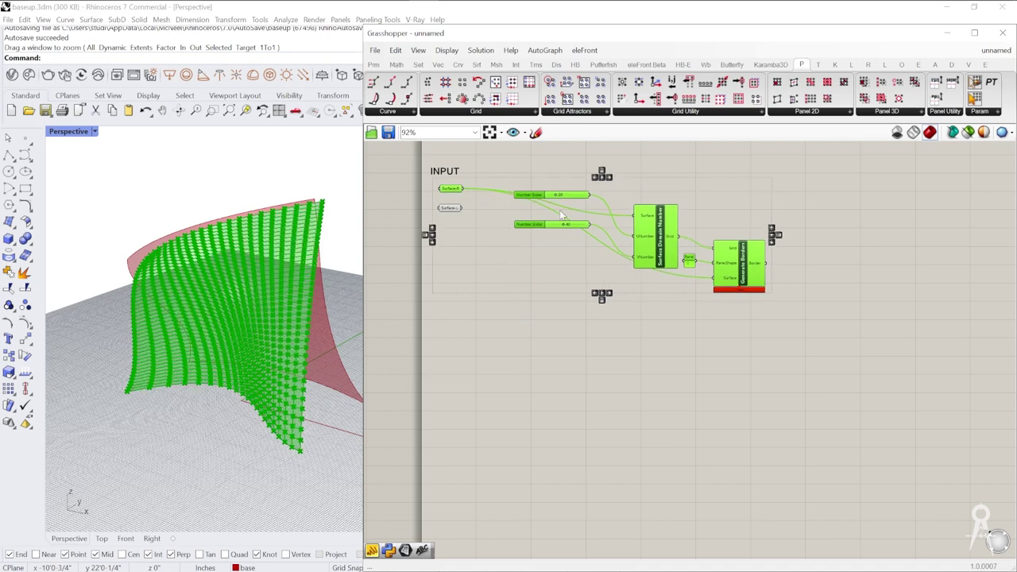
scroll(636, 207, "down", 4)
key("ctrl+c")
key("ctrl+v")
left_click_drag(637, 206, 660, 408)
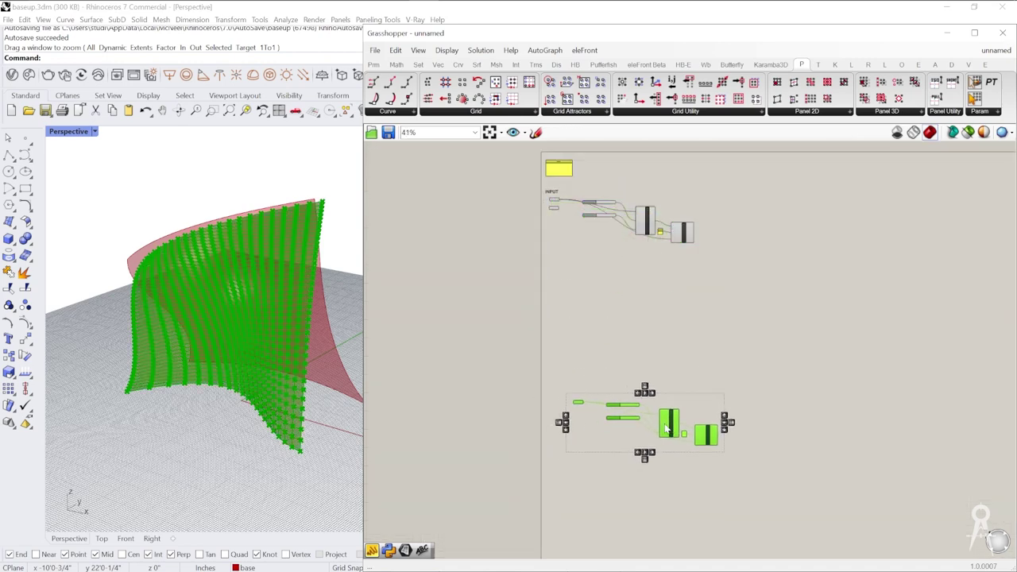
- Group the copied components and disable them
scroll(651, 417, "up", 4)
key("ctrl+g")
right_click(692, 325)
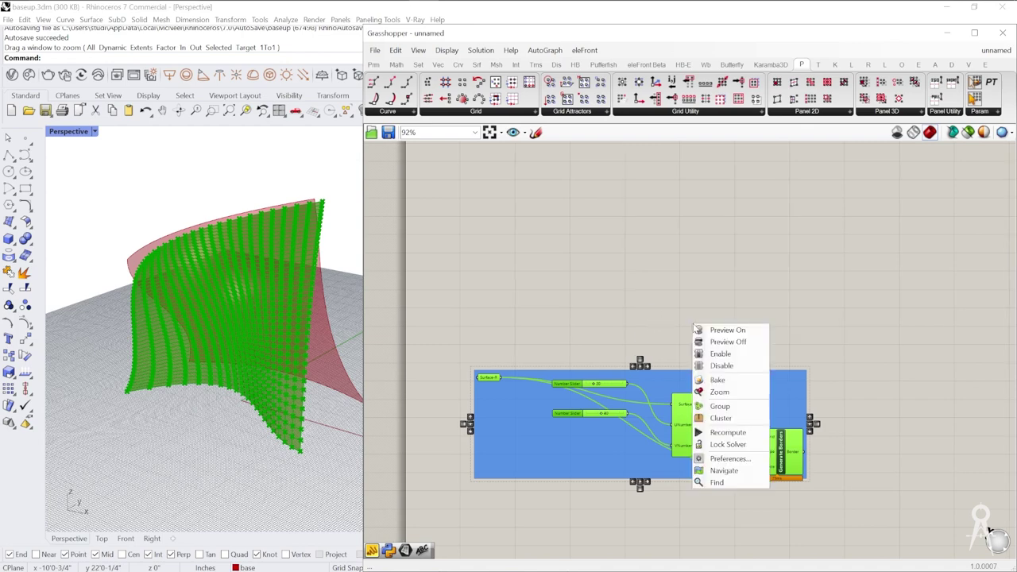
left_click(725, 366)
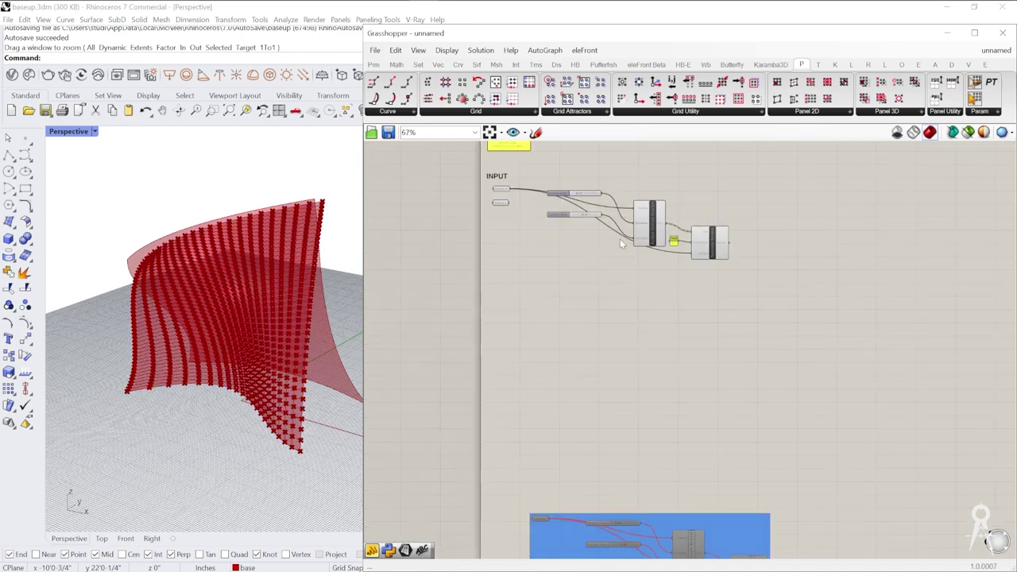
- Delete the original sliders, panel, Surface Domain Number and Generate Borders beside INPUT, keeping the surface parameters
left_click_drag(533, 159, 783, 294)
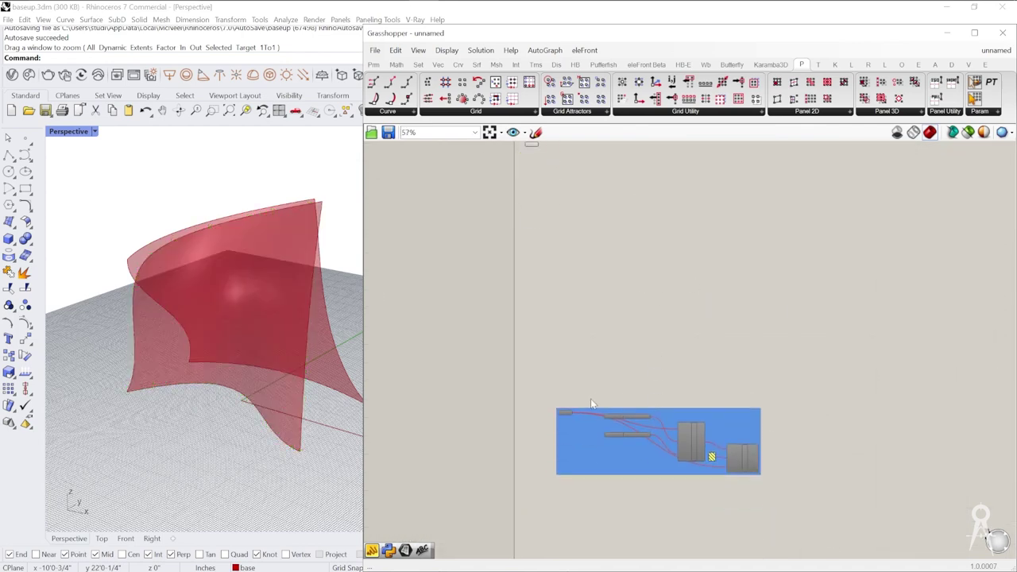
- Add a Scribble above the disabled group and set its text to "2D Panels"
scroll(590, 398, "up", 2)
double_click(547, 395)
type("scr")
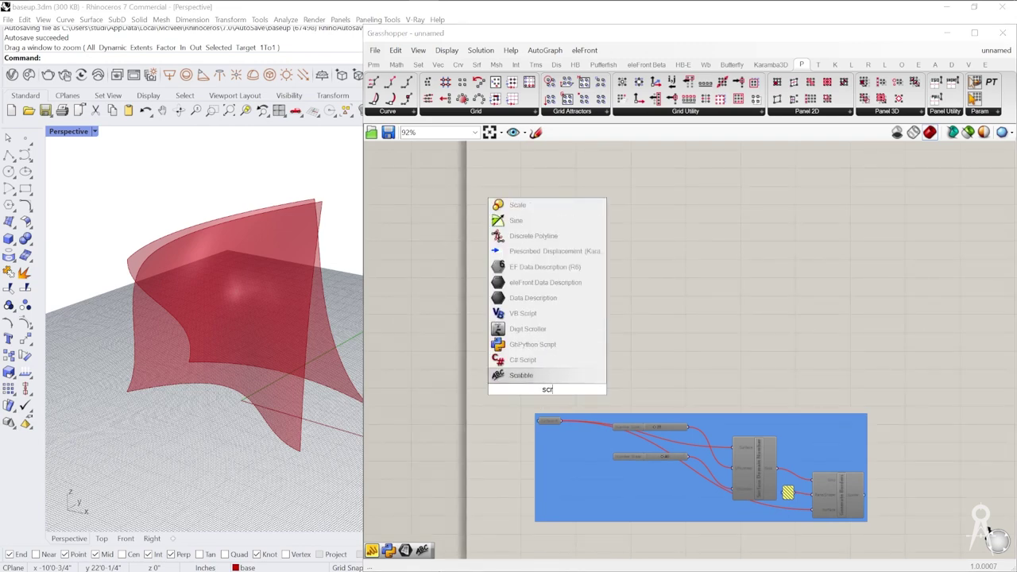
key("Return")
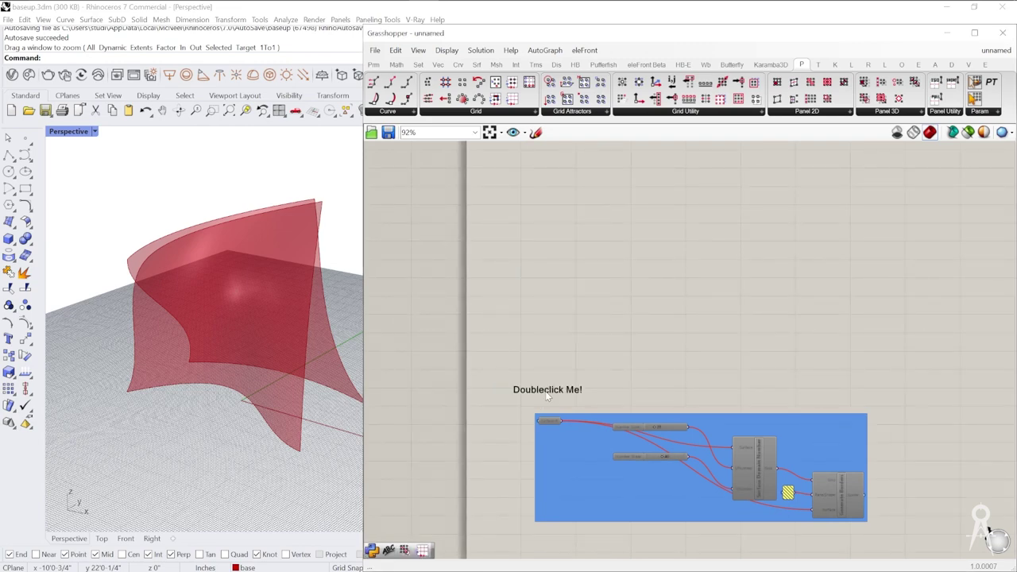
double_click(569, 392)
type("3D")
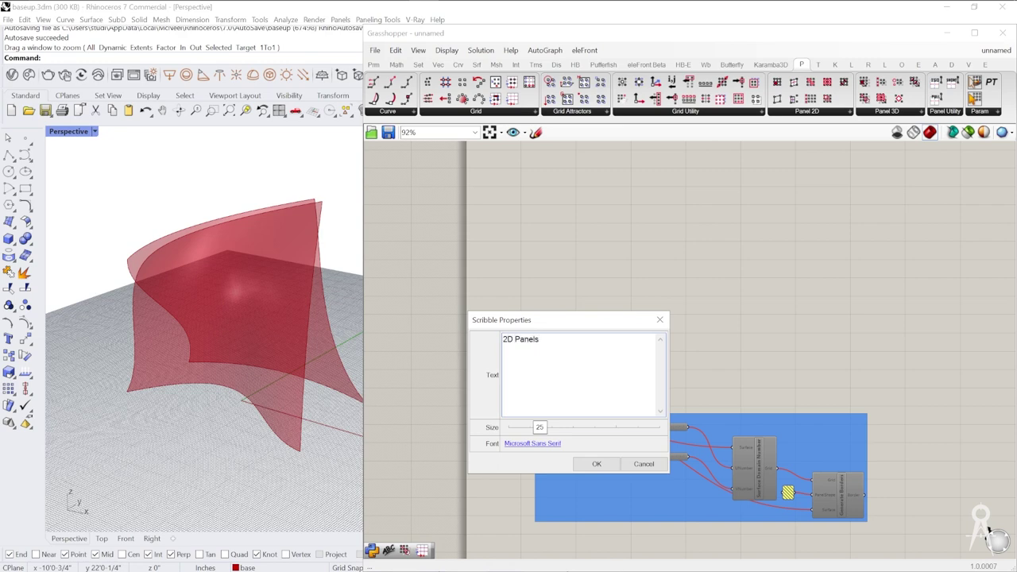
left_click(595, 467)
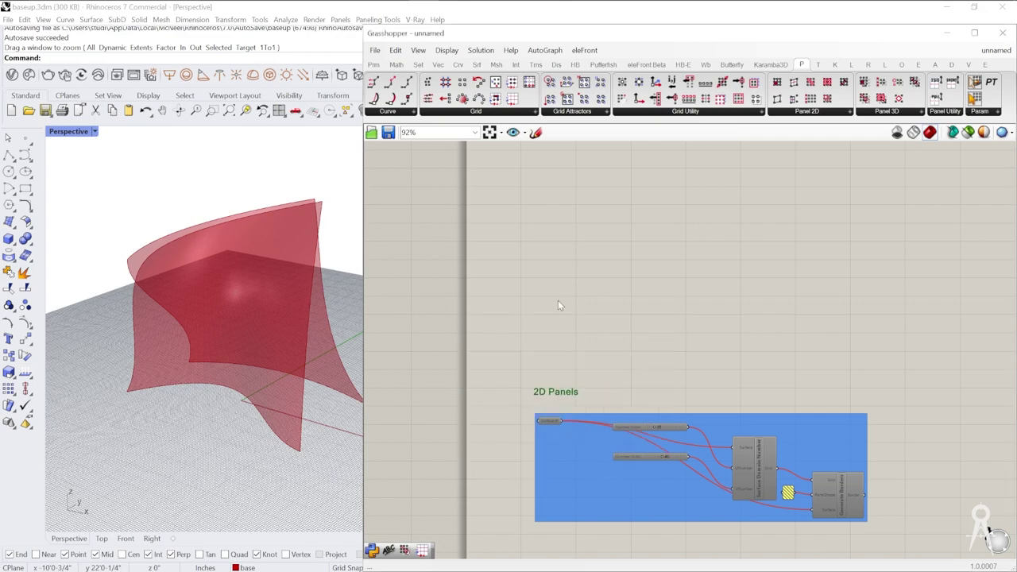
- Switch to Rhino and model a corner-to-corner box with Grid Snap on, about 4 by 2 inches and 1 inch high
left_click(66, 133)
right_click_drag(80, 171, 163, 290)
scroll(179, 300, "down", 8)
scroll(179, 301, "up", 5)
scroll(86, 272, "up", 3)
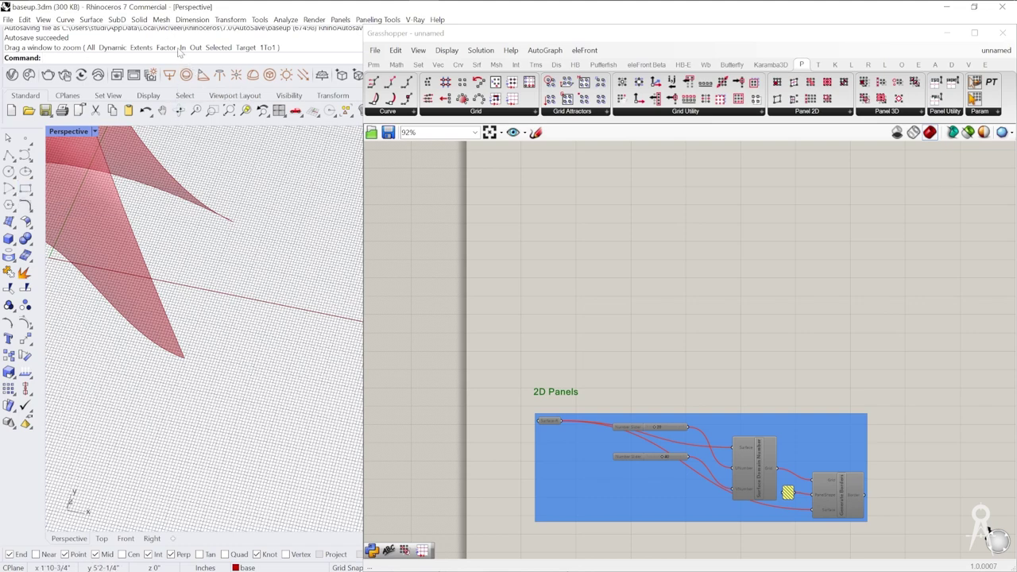
left_click(139, 19)
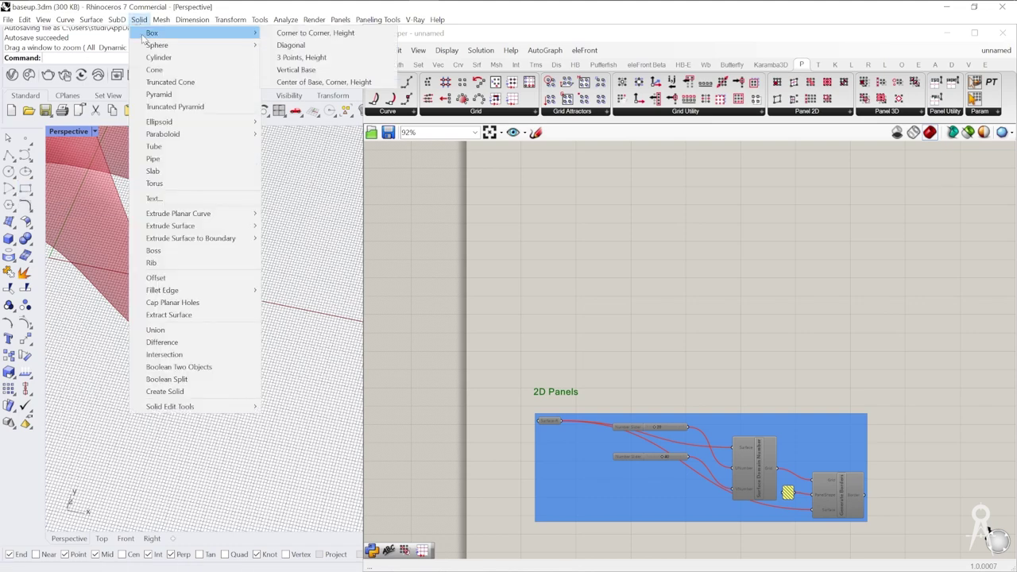
mouse_move(214, 32)
left_click(294, 33)
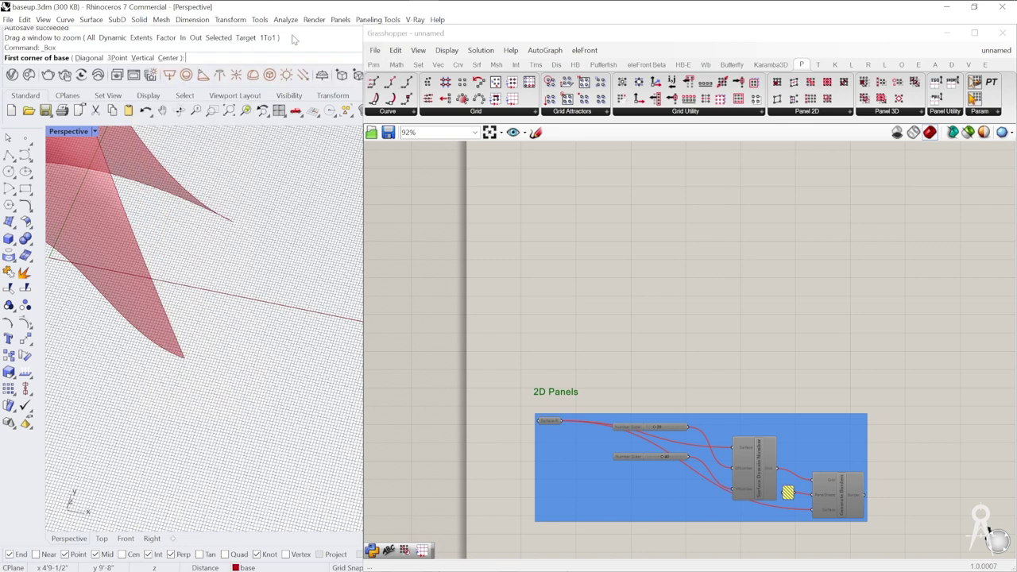
double_click(83, 131)
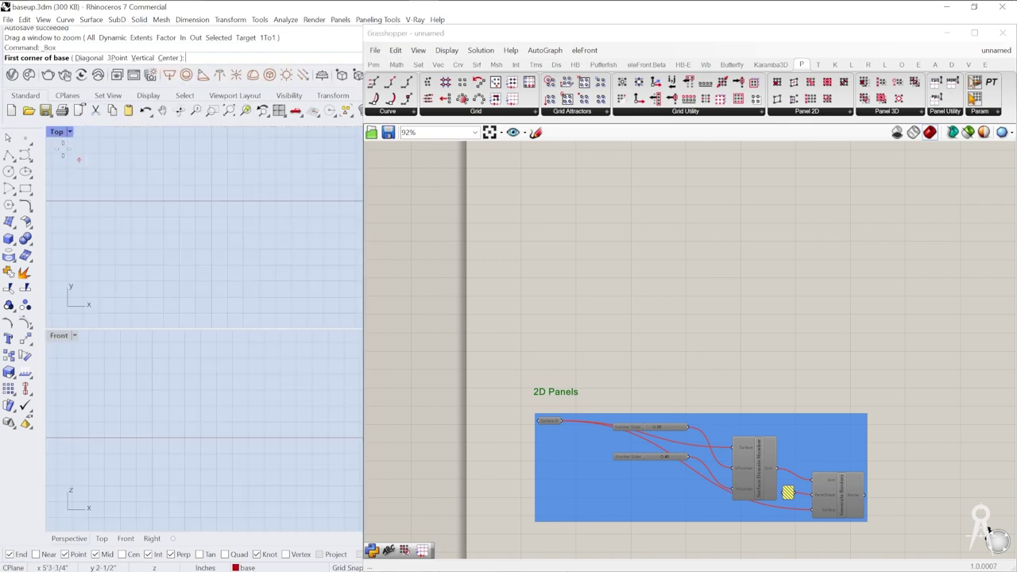
left_click(947, 32)
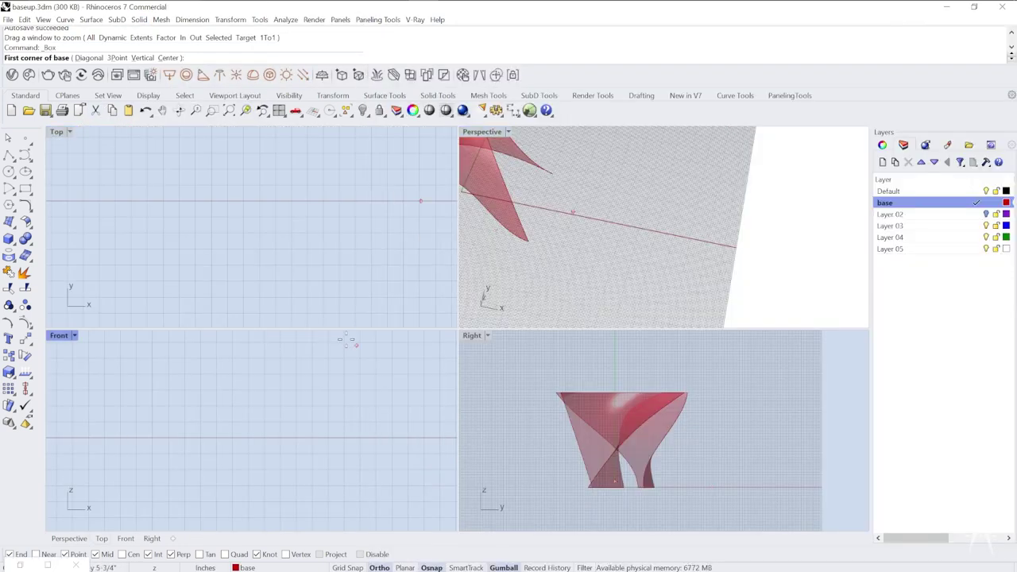
scroll(281, 263, "down", 8)
scroll(283, 265, "up", 5)
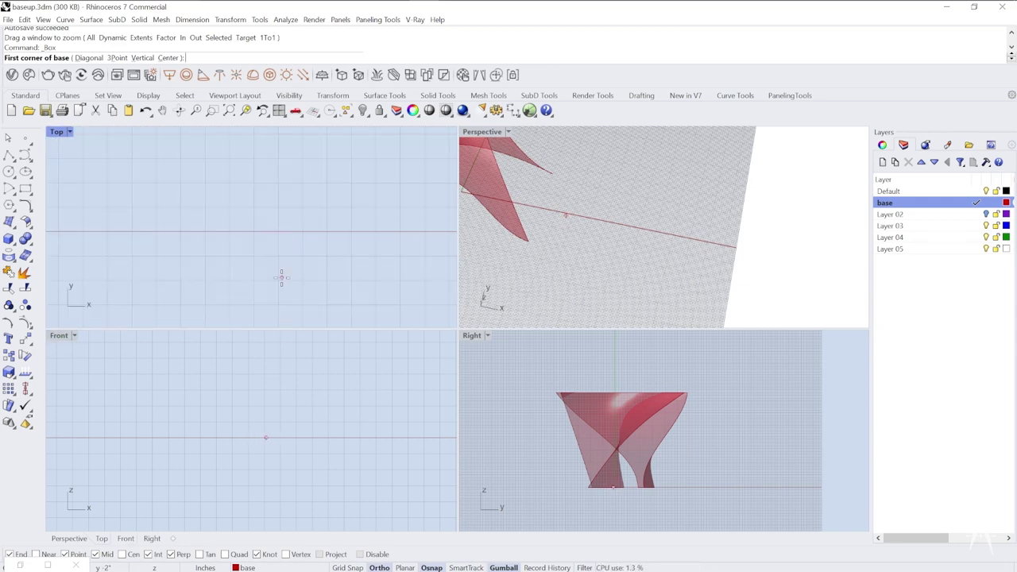
key("F9")
left_click(278, 256)
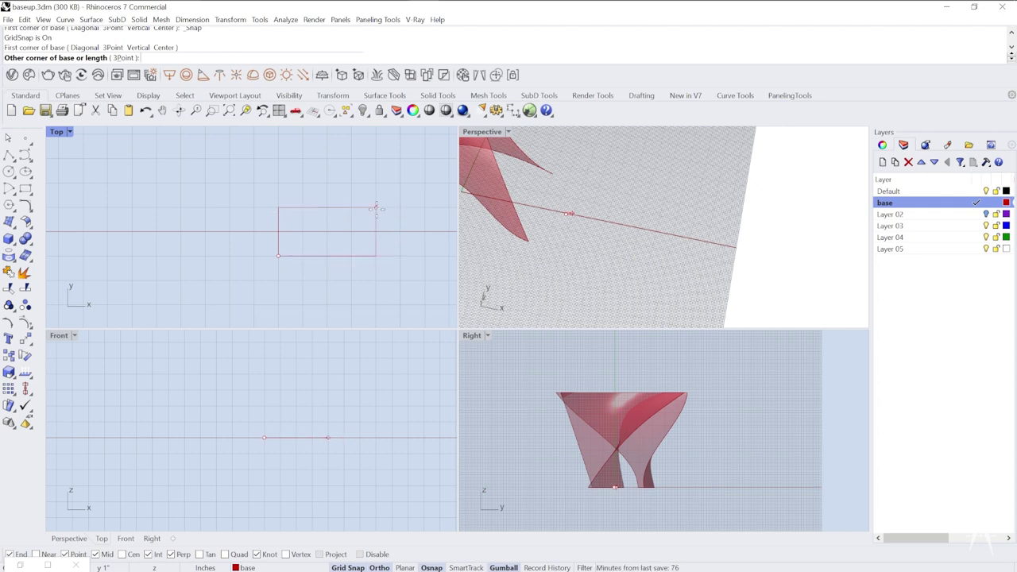
left_click(375, 209)
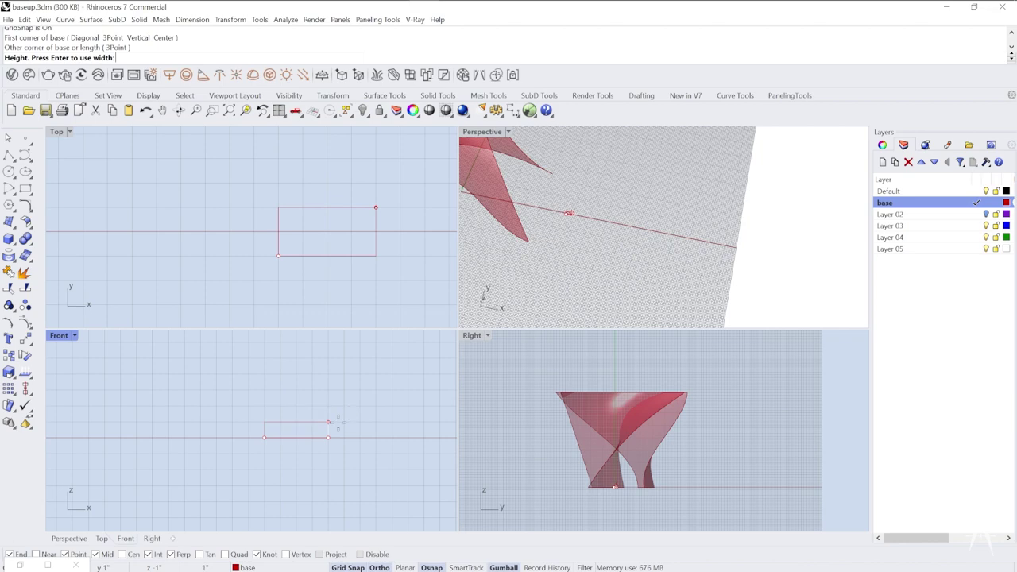
left_click(318, 423)
- Taper the box by scaling only its top face to 0.9 across its width and also inward along its length
left_click(564, 216)
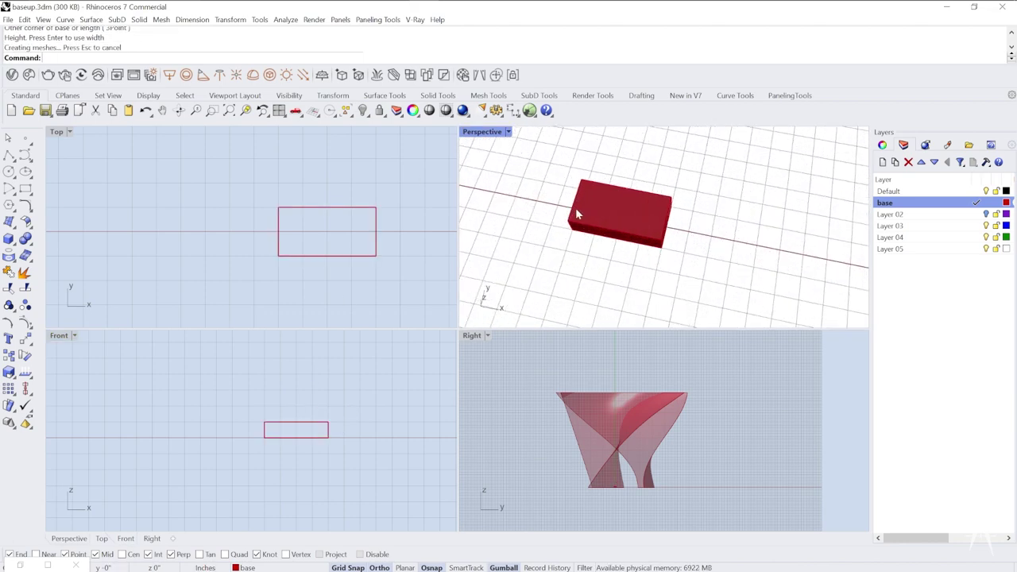
left_click(629, 217)
scroll(636, 211, "up", 3)
scroll(643, 204, "down", 2)
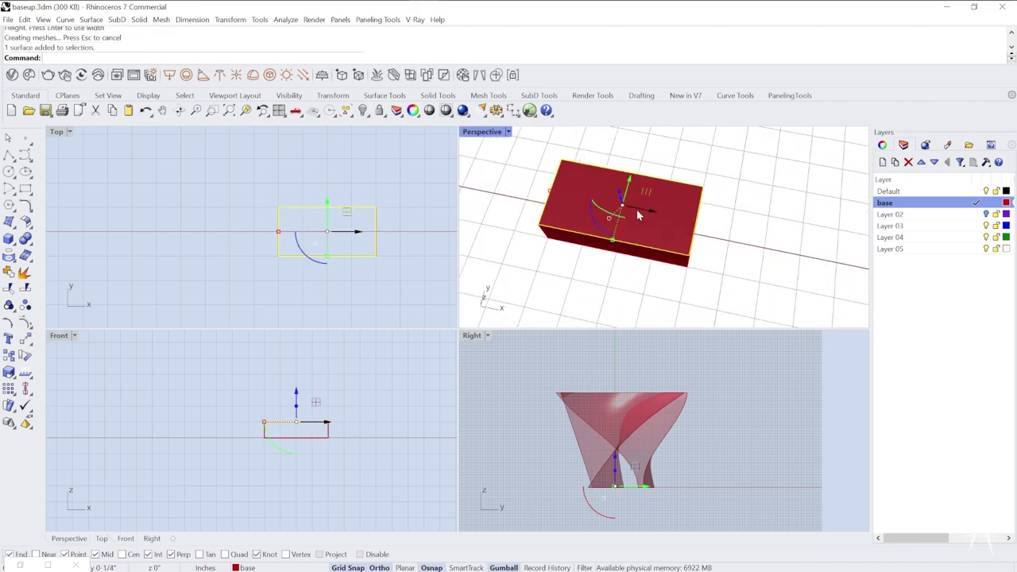
left_click(615, 242)
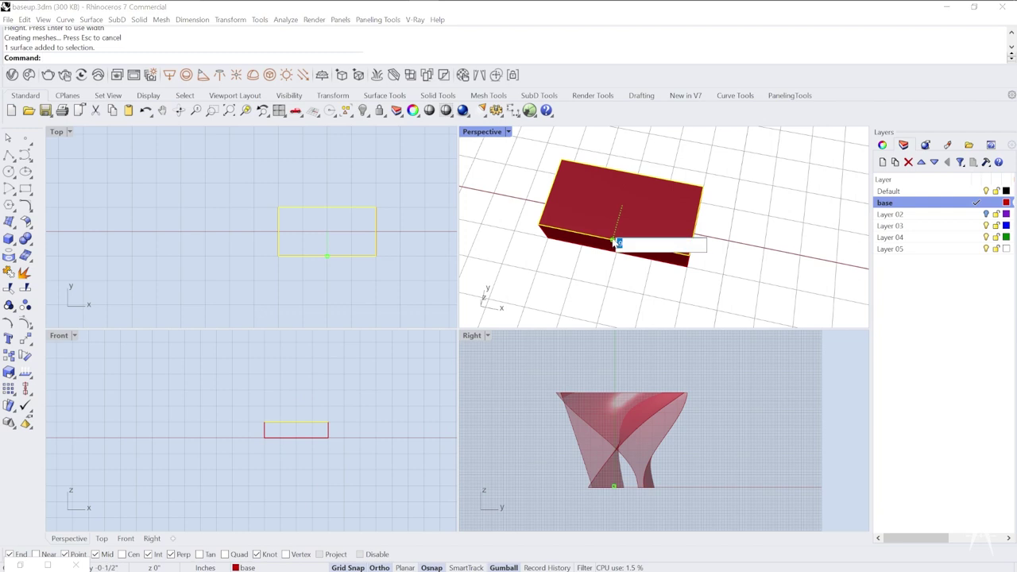
type("9")
key("Return")
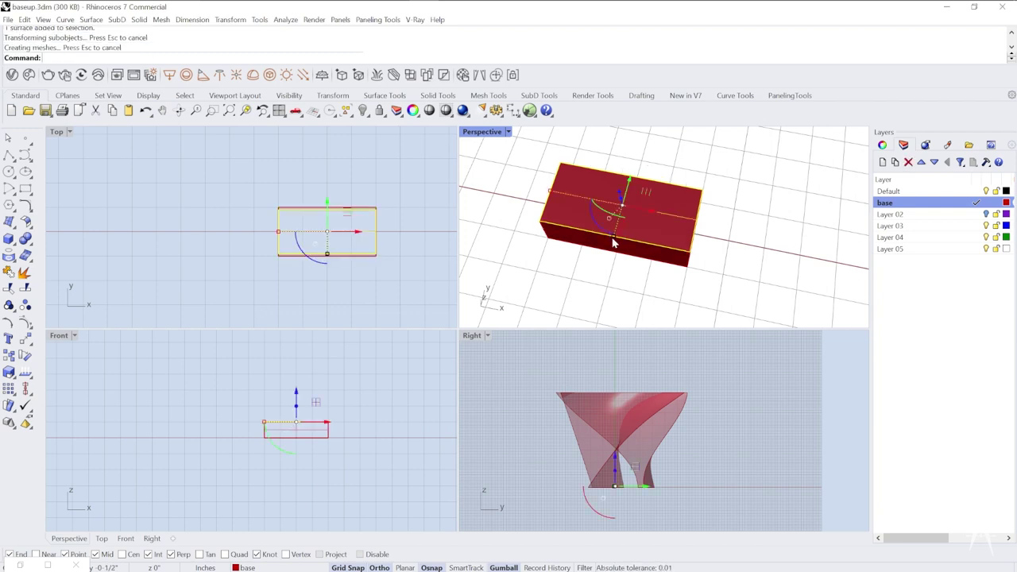
left_click(550, 195)
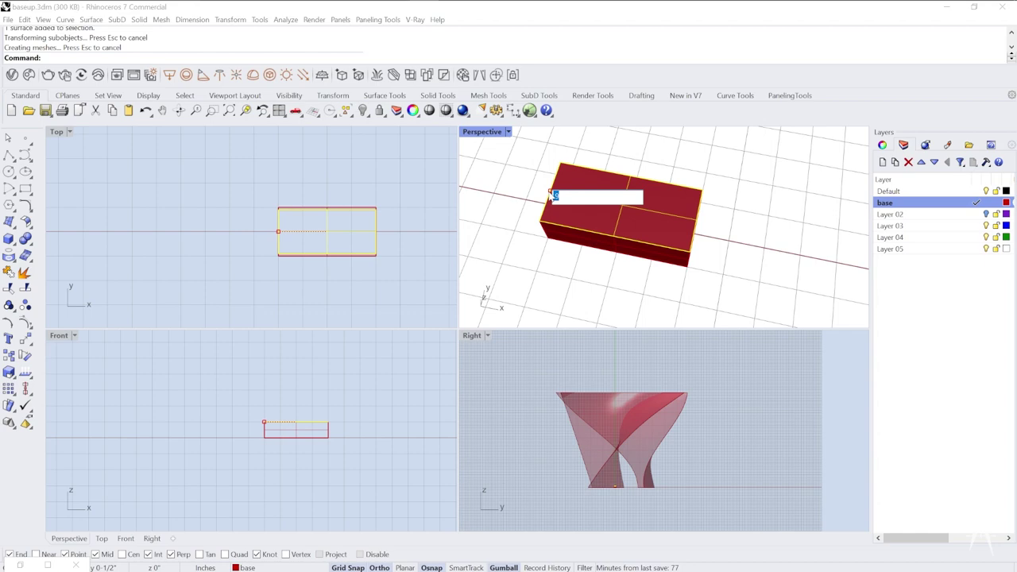
key("Return")
scroll(649, 222, "up", 2)
key("Escape")
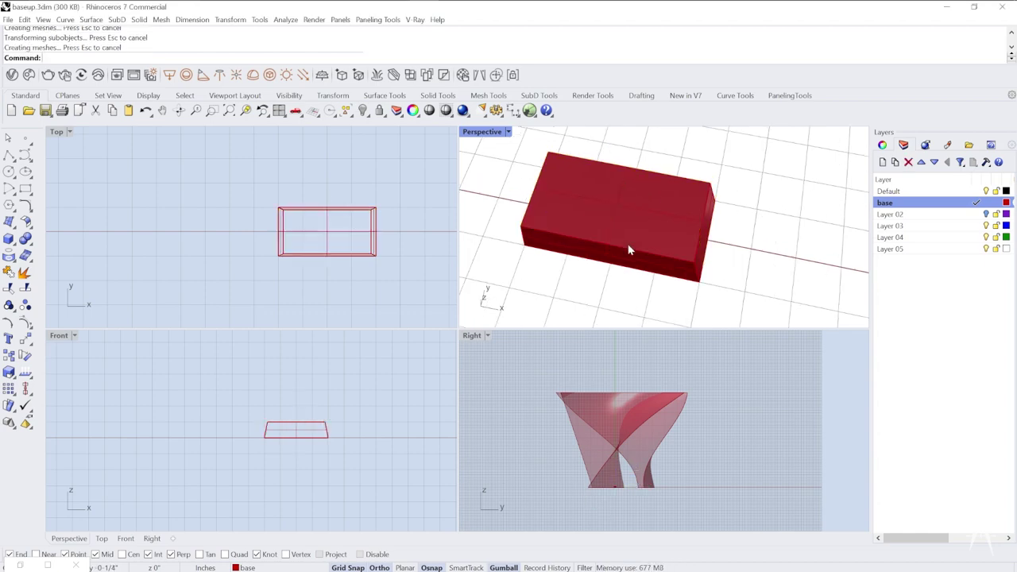
right_click_drag(629, 248, 657, 239)
left_click(639, 199)
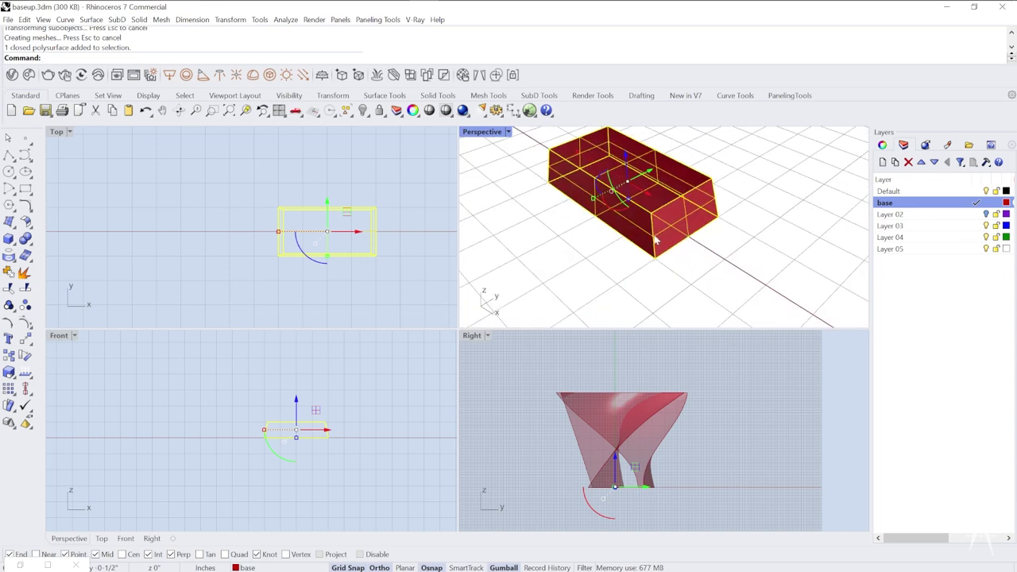
left_click(805, 298)
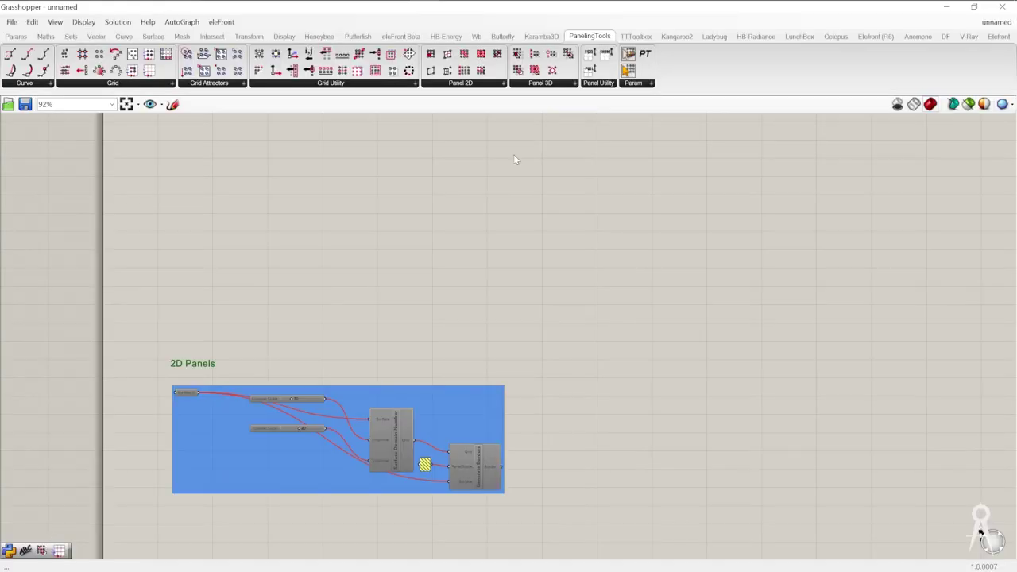
- In Grasshopper, copy the 20 and 40 sliders with Surface Domain Number from the 2D Panels group to beside the INPUT parameters
scroll(506, 284, "down", 7)
right_click_drag(469, 193, 475, 256)
scroll(462, 270, "up", 6)
scroll(437, 306, "up", 2)
right_click_drag(441, 307, 408, 195)
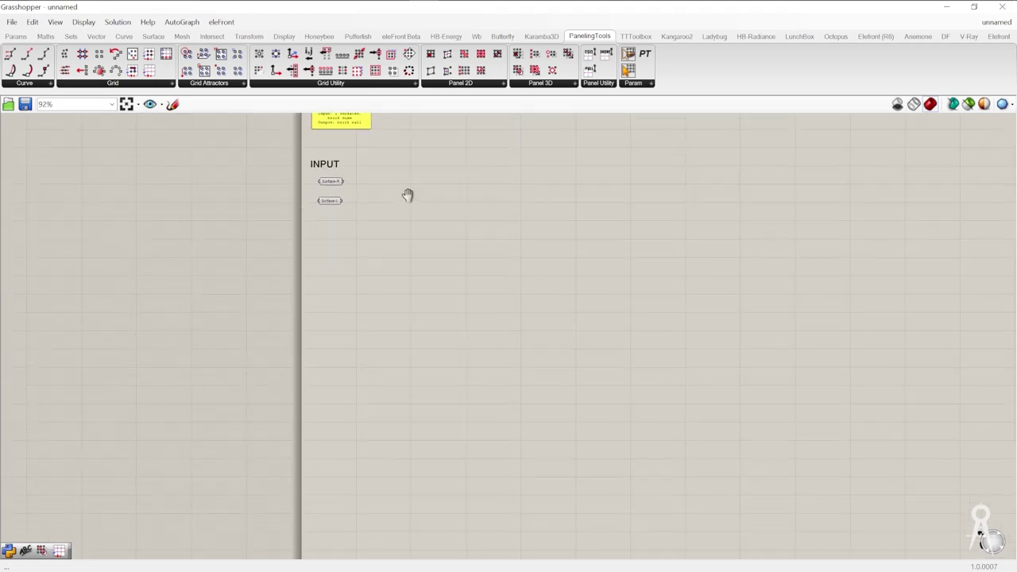
scroll(412, 200, "down", 3)
scroll(422, 411, "up", 5)
left_click(473, 403)
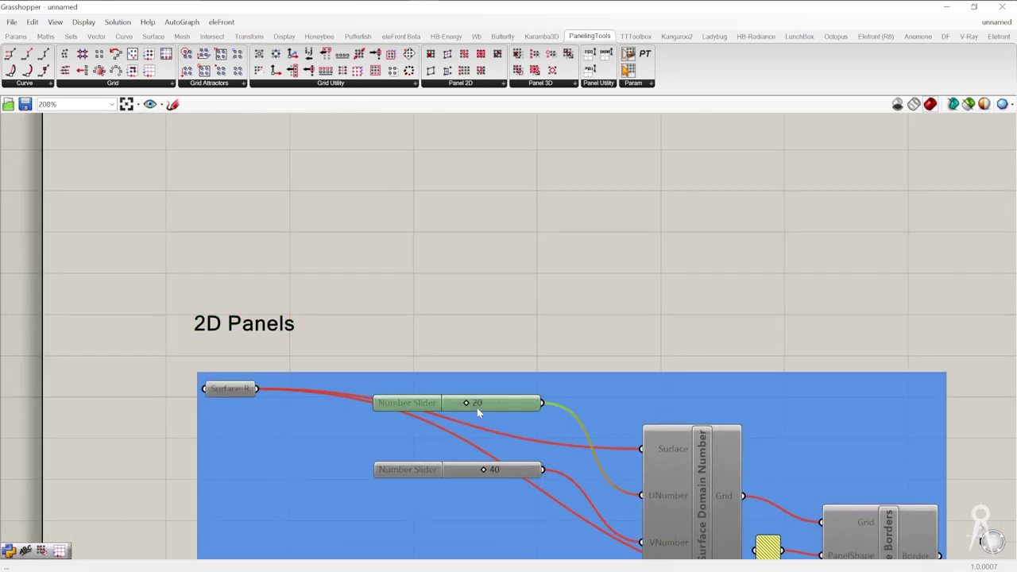
left_click(487, 468, "shift")
left_click(691, 484, "shift")
scroll(627, 447, "down", 6)
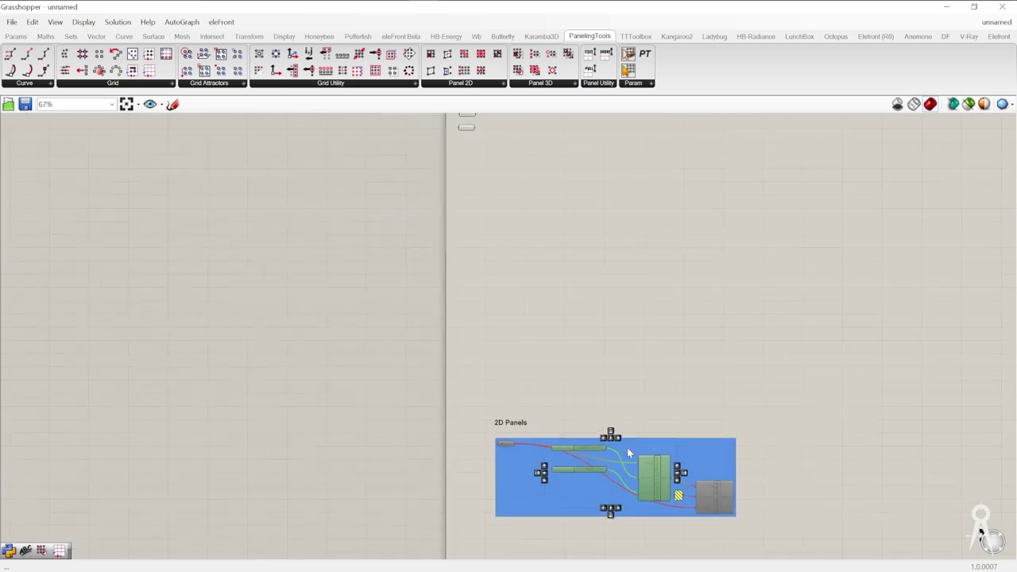
left_click_drag(665, 493, 654, 196)
scroll(654, 196, "down", 2)
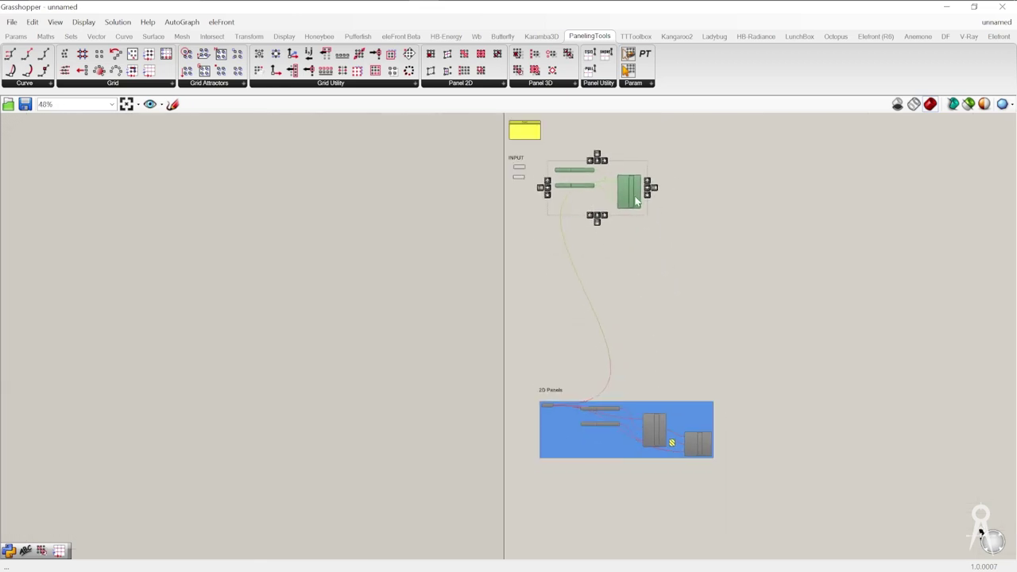
- Enable the copied sliders and Surface Domain Number, and connect Surface-R to its Surface input
scroll(692, 215, "up", 6)
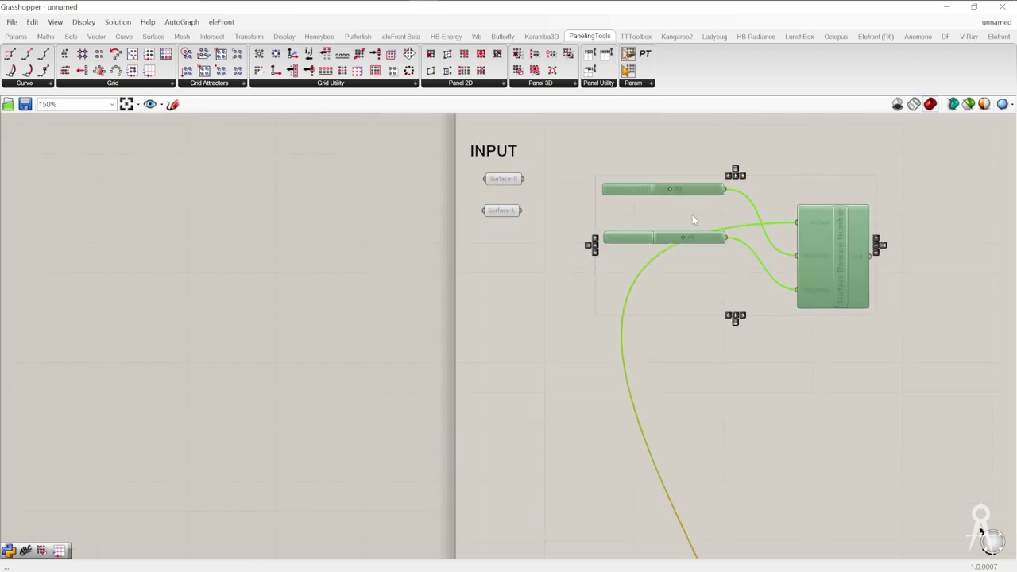
right_click(789, 145)
left_click(819, 176)
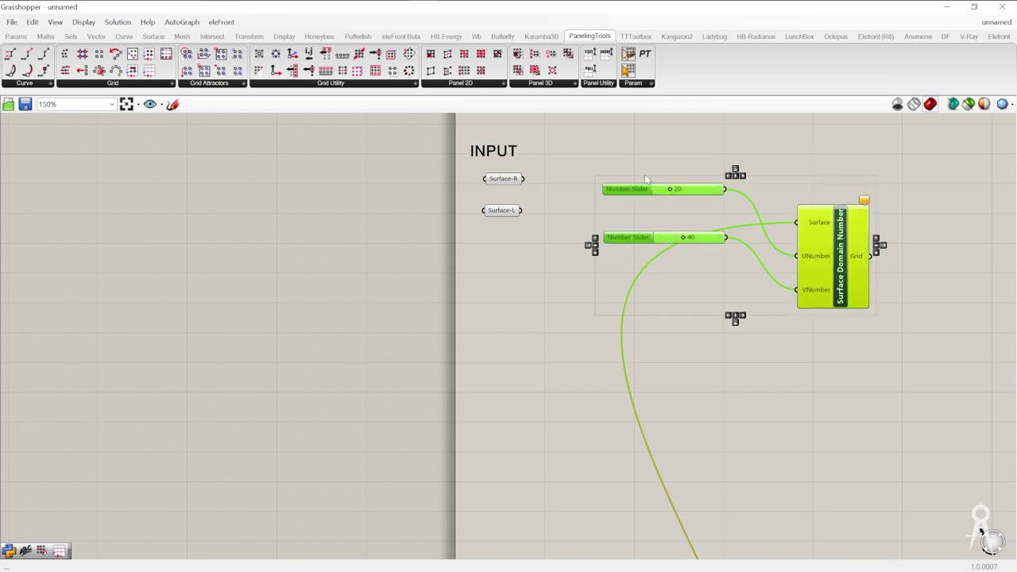
left_click_drag(522, 180, 805, 229)
right_click_drag(730, 295, 646, 295)
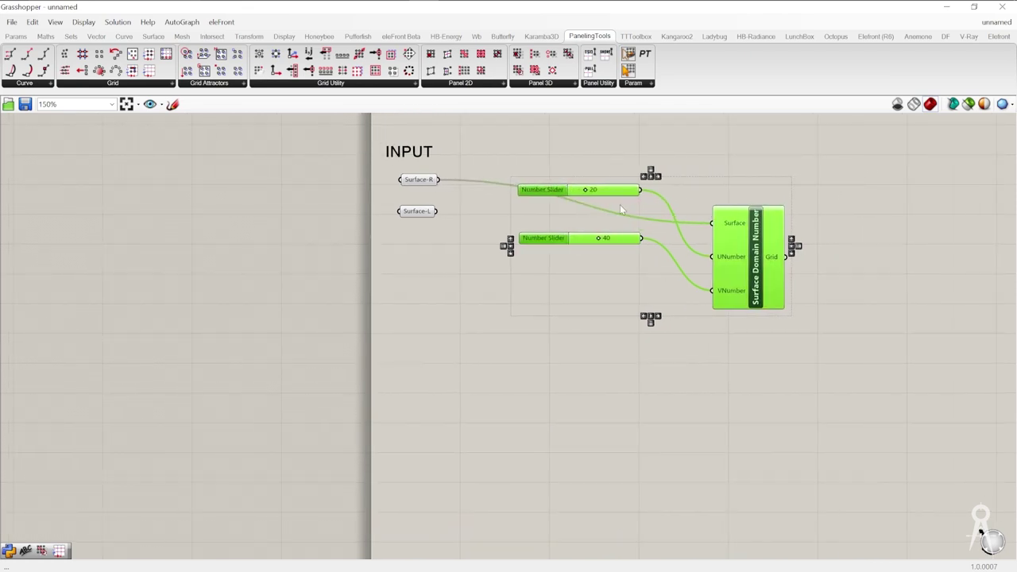
- Add an Offset Surface component below the sliders and connect Surface-R to its Surface input
double_click(558, 374)
type("off")
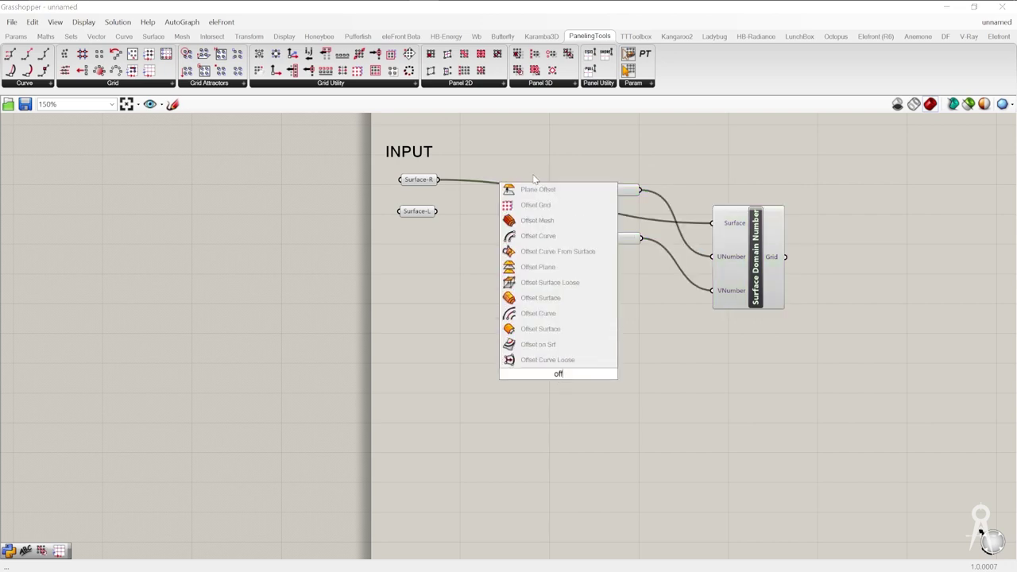
left_click(550, 298)
left_click_drag(548, 352, 565, 343)
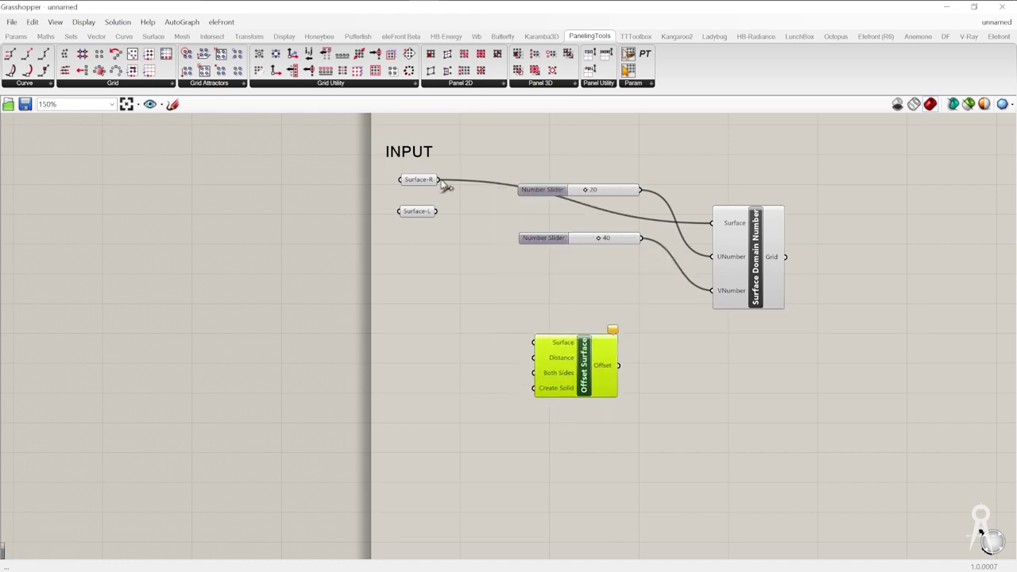
left_click_drag(438, 181, 534, 343)
- Create a 1.5 number slider, connect it to Offset Surface's Distance input, and align the component with the slider
double_click(489, 353)
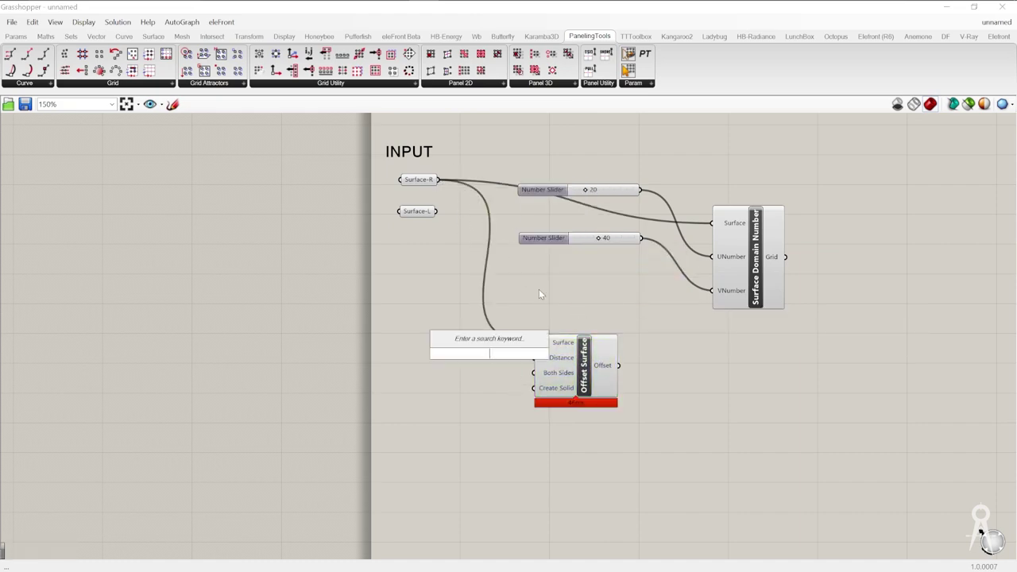
type("1")
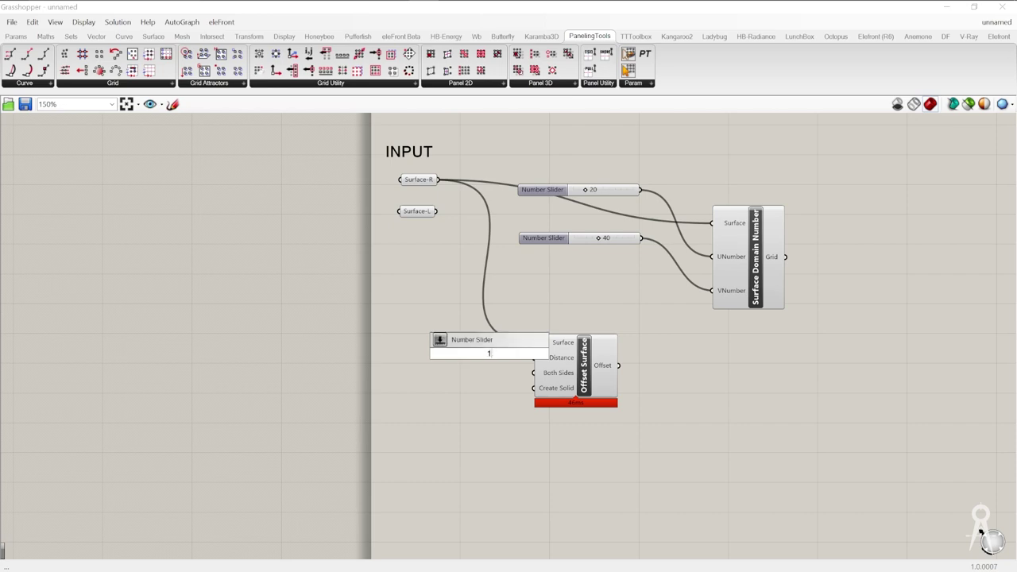
type(".5")
key("Return")
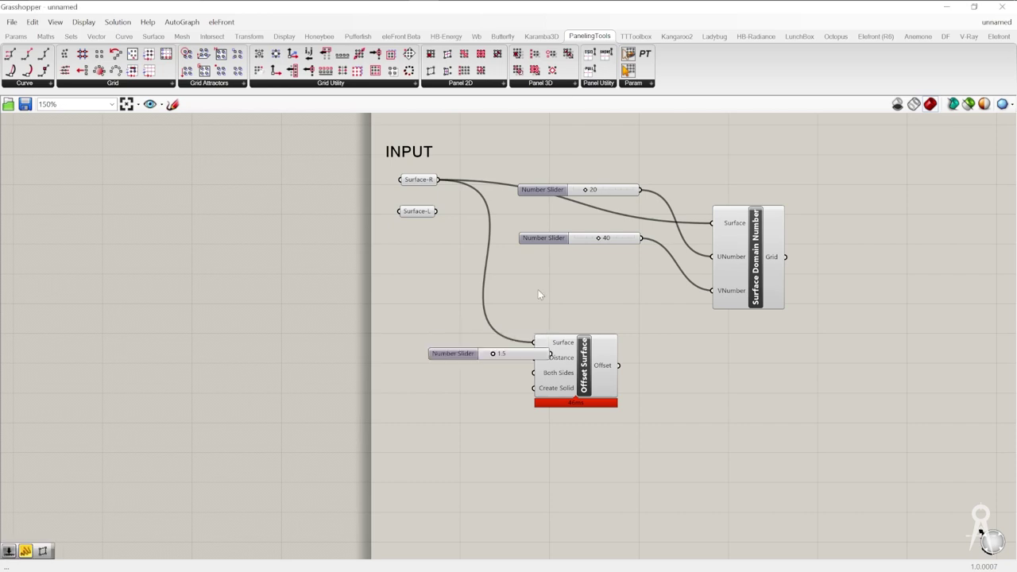
mouse_move(543, 353)
left_mouse_down()
mouse_move(491, 355)
mouse_move(533, 358)
left_mouse_up()
scroll(530, 355, "up", 3)
left_click(623, 368)
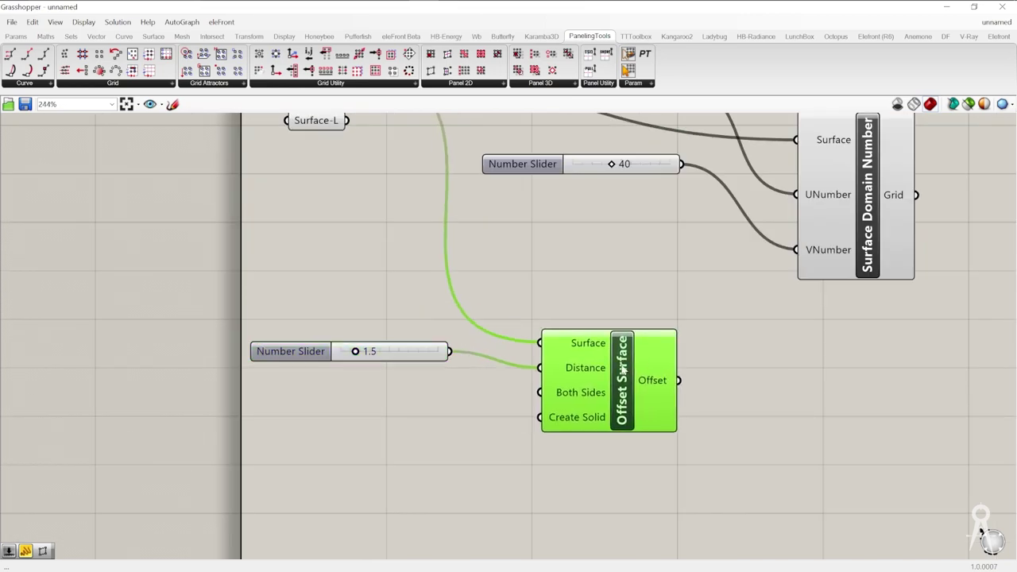
left_click_drag(623, 368, 645, 352)
scroll(556, 324, "down", 5)
scroll(542, 322, "up", 3)
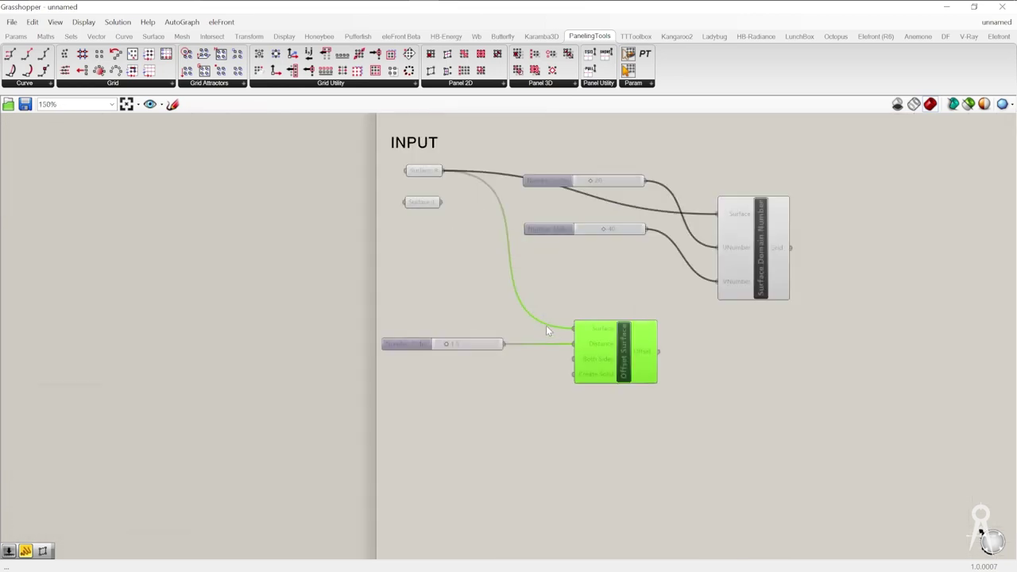
left_click(471, 331)
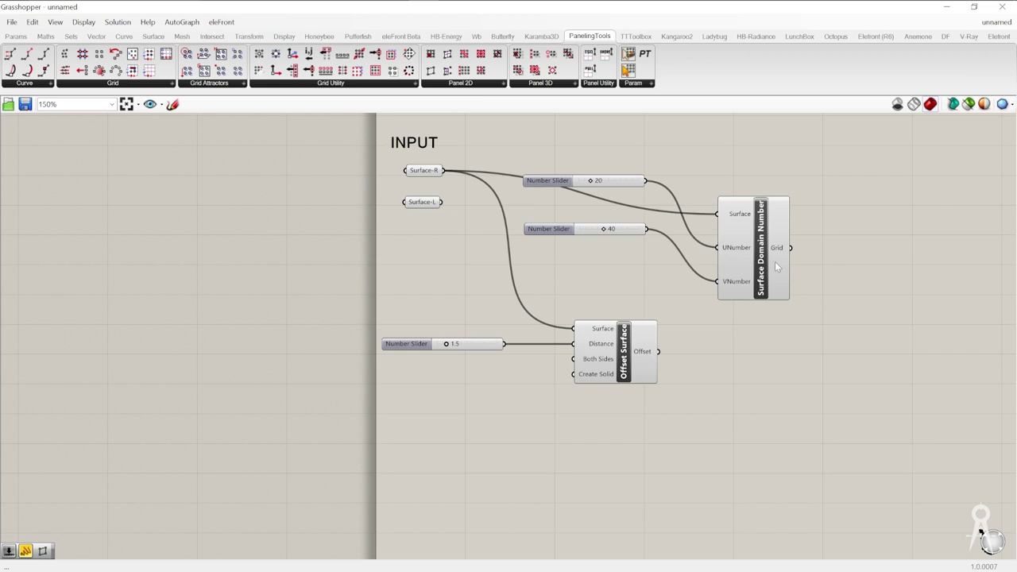
- Tidy the component layout and duplicate Surface Domain Number with its 20 and 40 sliders below Offset Surface
left_click_drag(777, 267, 765, 230)
left_click_drag(790, 155, 613, 241)
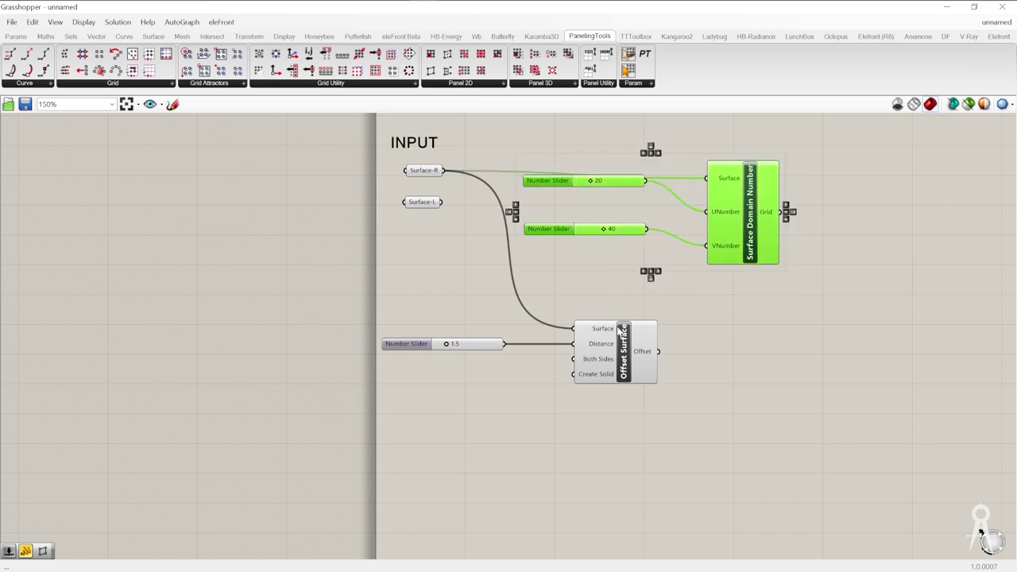
left_click_drag(618, 343, 592, 344)
key("ctrl+v")
left_click_drag(755, 254, 753, 493)
- Try to connect Offset Surface's output to the Surface input of the duplicated Surface Domain Number, and undo the connection
left_click_drag(635, 354, 706, 422)
left_click(737, 392)
right_click_drag(736, 392, 767, 350)
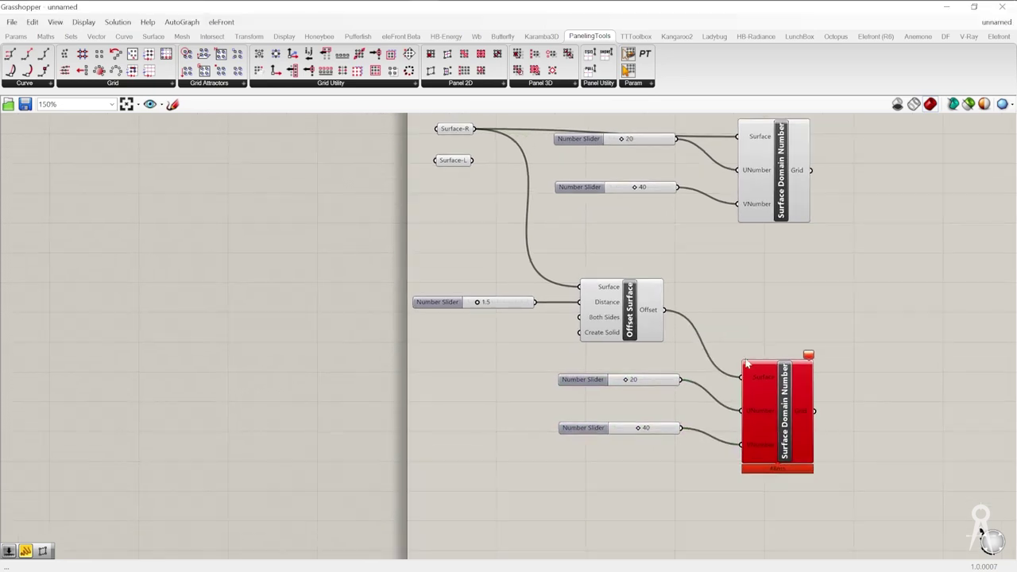
key("ctrl+z")
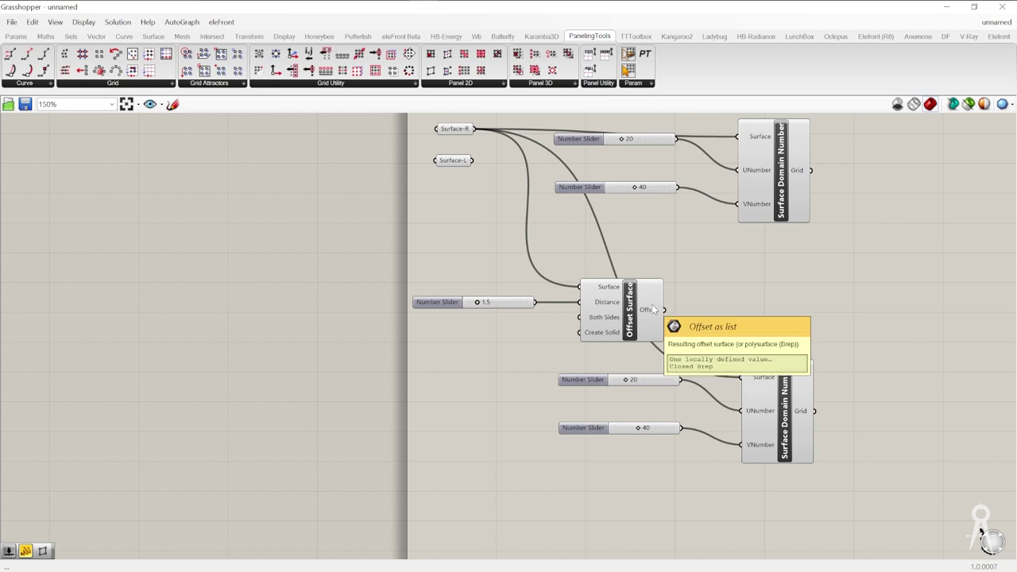
- Shrink the Grasshopper window, maximize Rhino's Perspective viewport, and arrange both so the base surface and the definition are visible
left_click(974, 6)
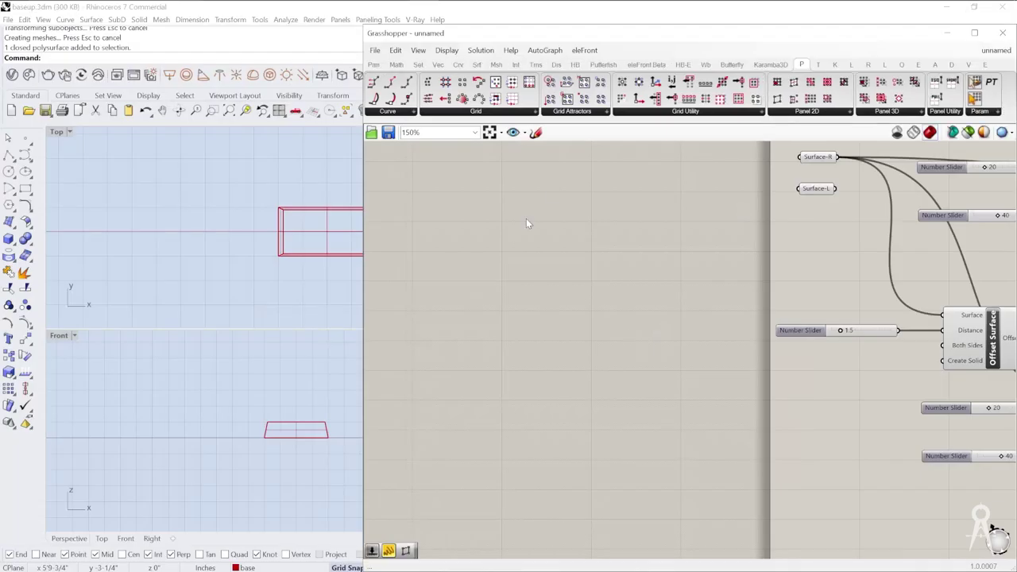
left_click_drag(450, 26, 445, 406)
double_click(499, 133)
scroll(304, 318, "down", 15)
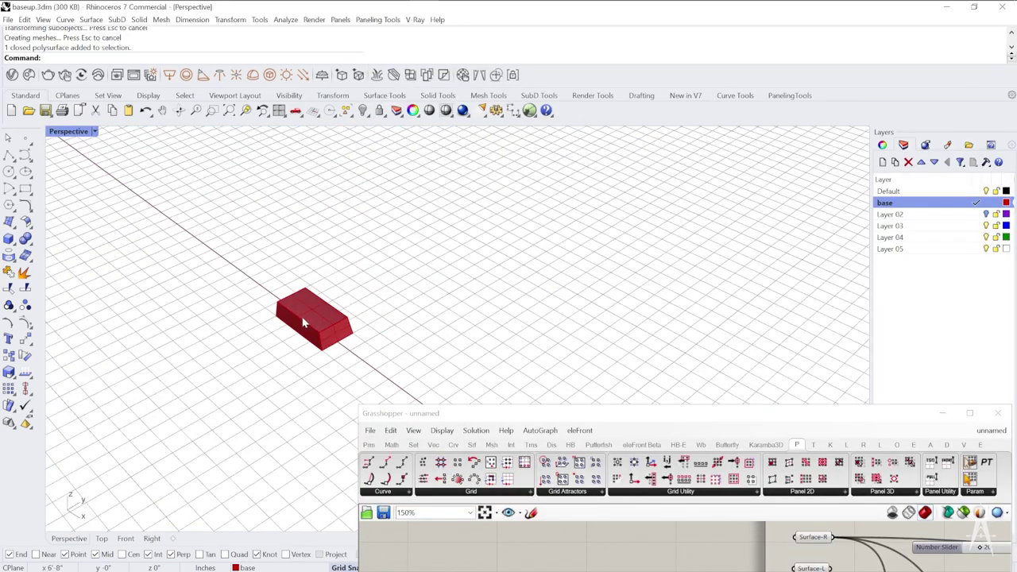
scroll(237, 208, "up", 7)
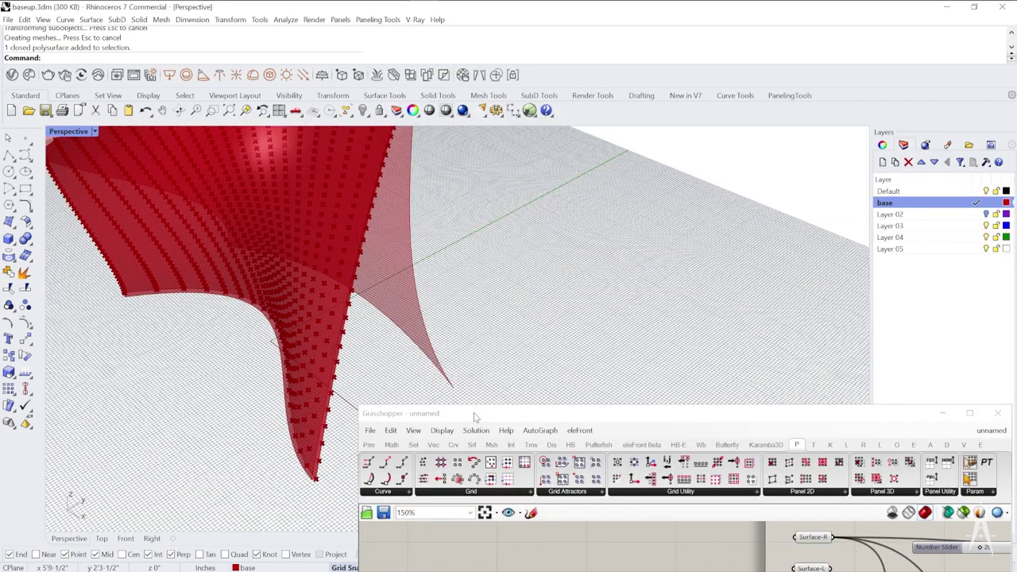
left_click_drag(473, 412, 477, 132)
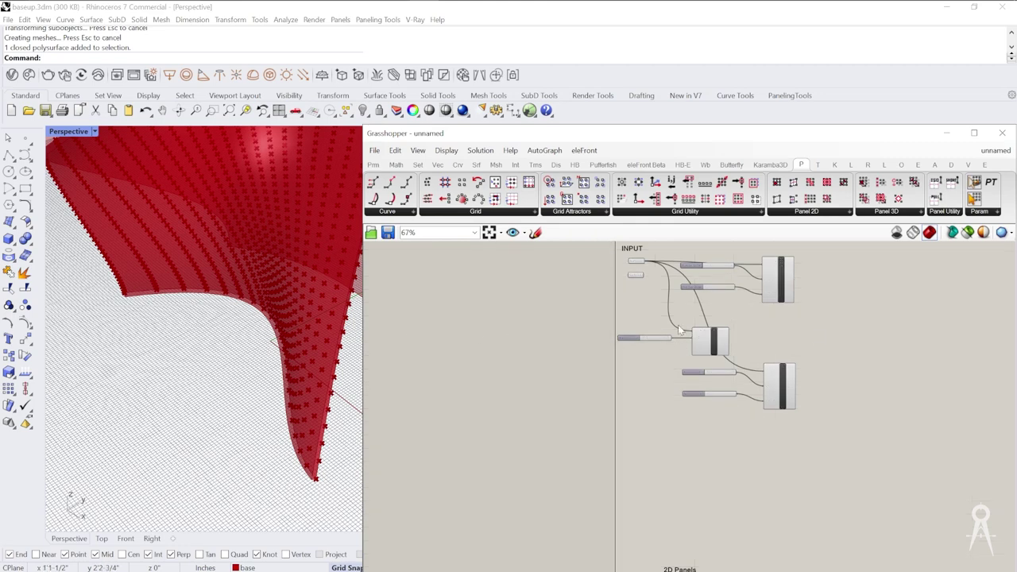
scroll(775, 341, "up", 5)
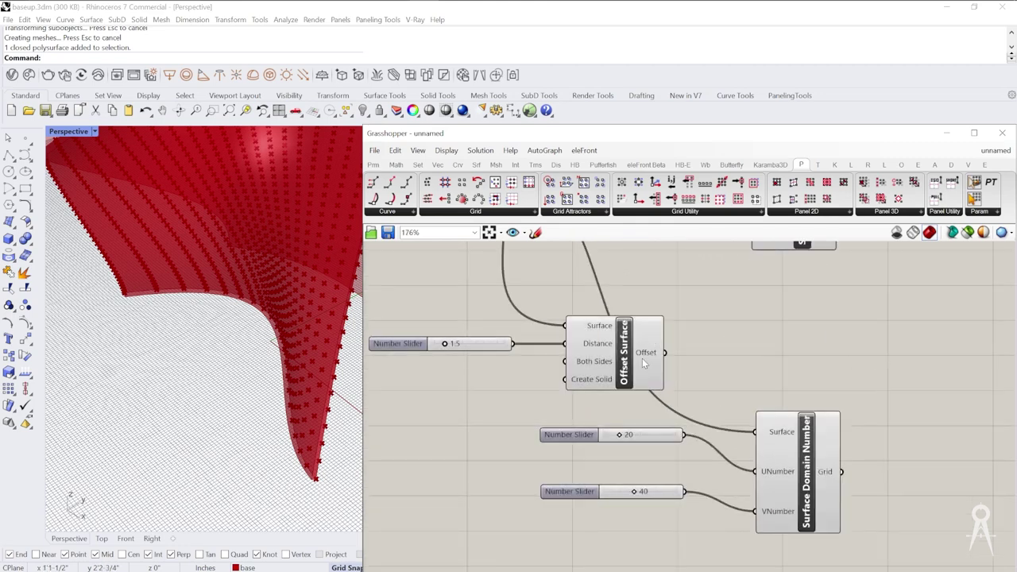
double_click(753, 352)
type("brep")
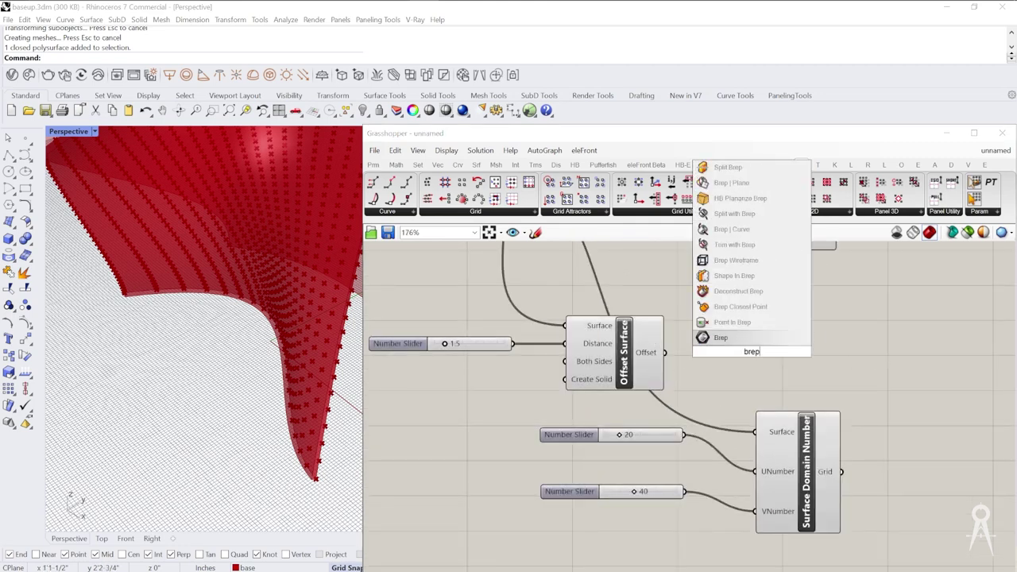
left_click(716, 322)
key("Delete")
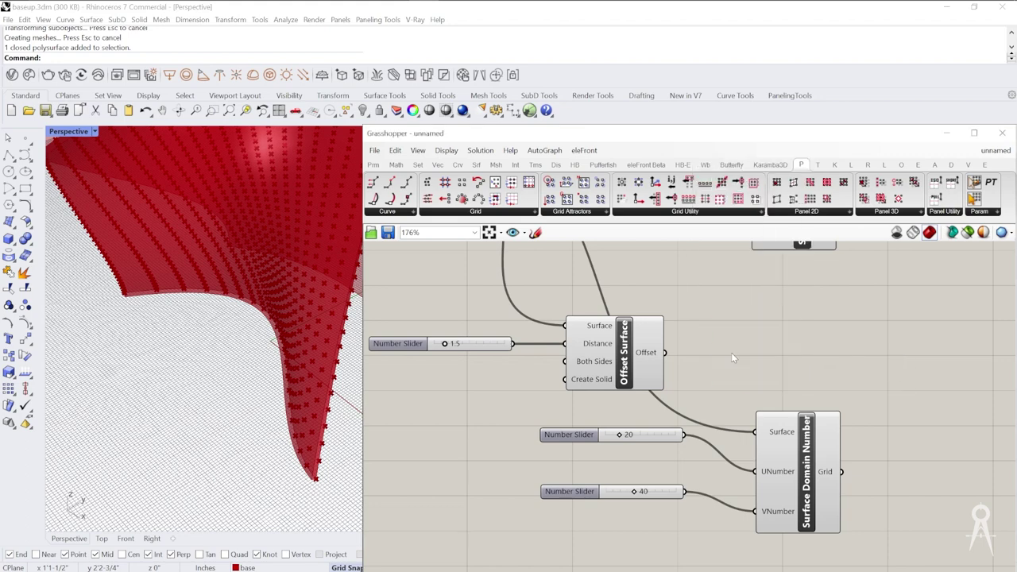
- Add a Brep parameter beside Offset Surface and connect the Offset output to it
double_click(731, 352)
type("n")
key("BackSpace")
type("b")
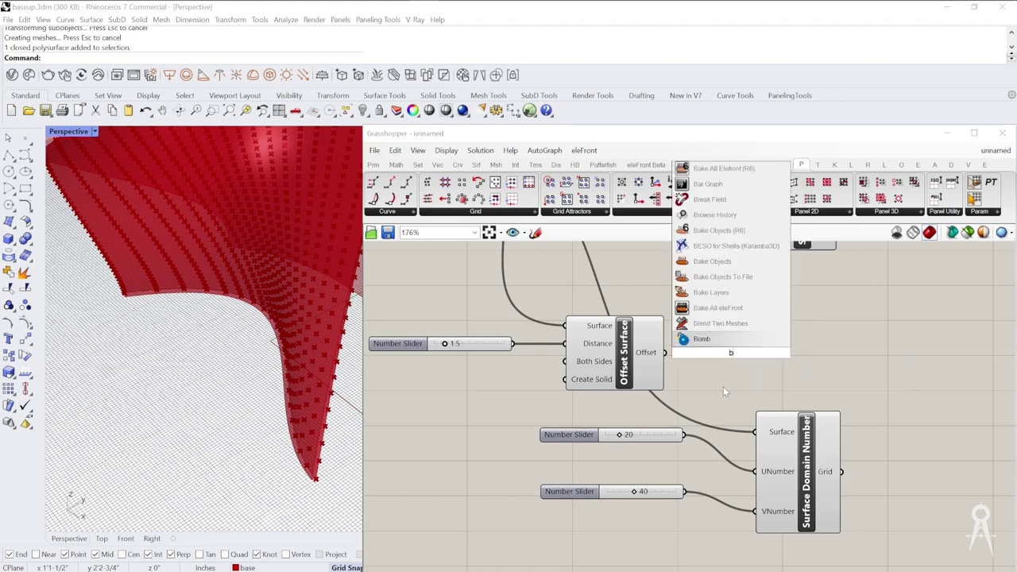
type("rep")
key("Return")
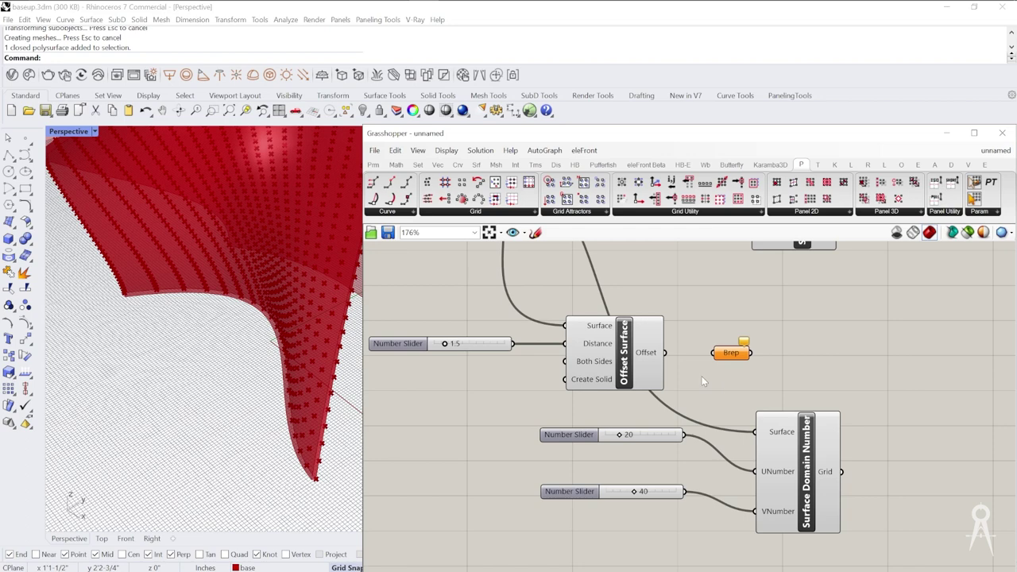
left_click_drag(664, 353, 726, 359)
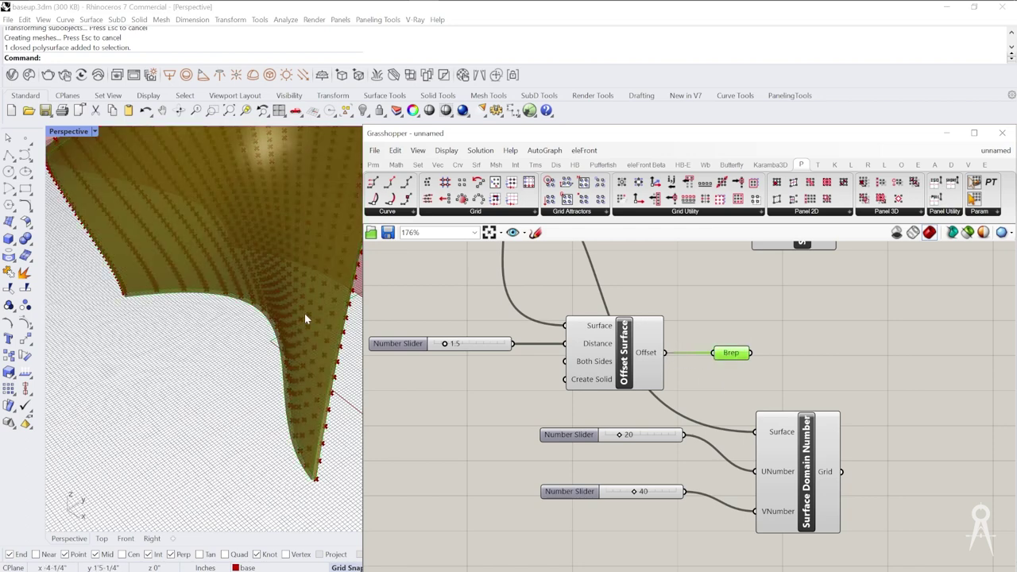
- Bake the Brep parameter's offset geometry onto Layer 03
right_click(744, 355)
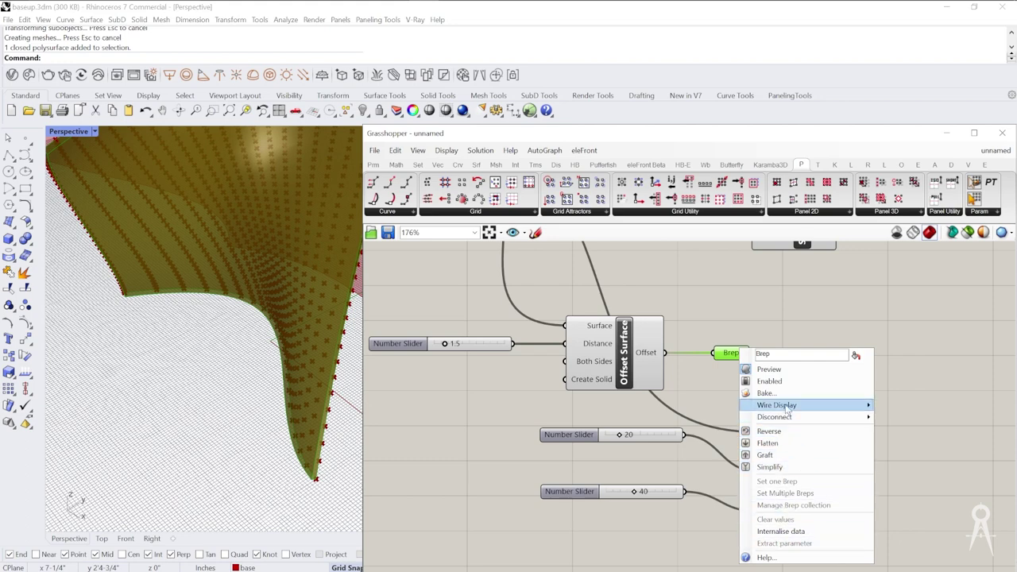
left_click(784, 393)
left_click(784, 325)
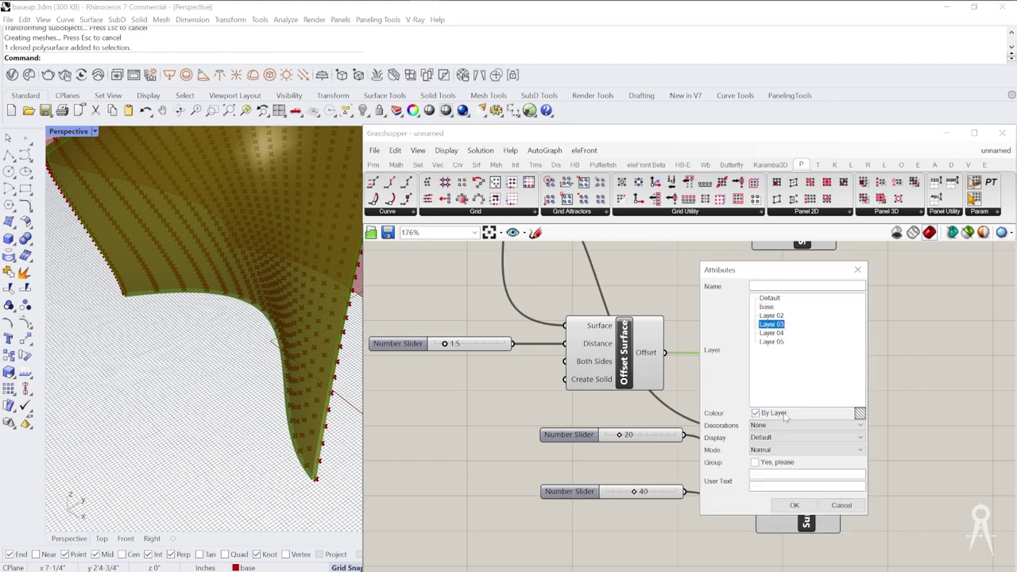
left_click(780, 505)
scroll(250, 302, "down", 5)
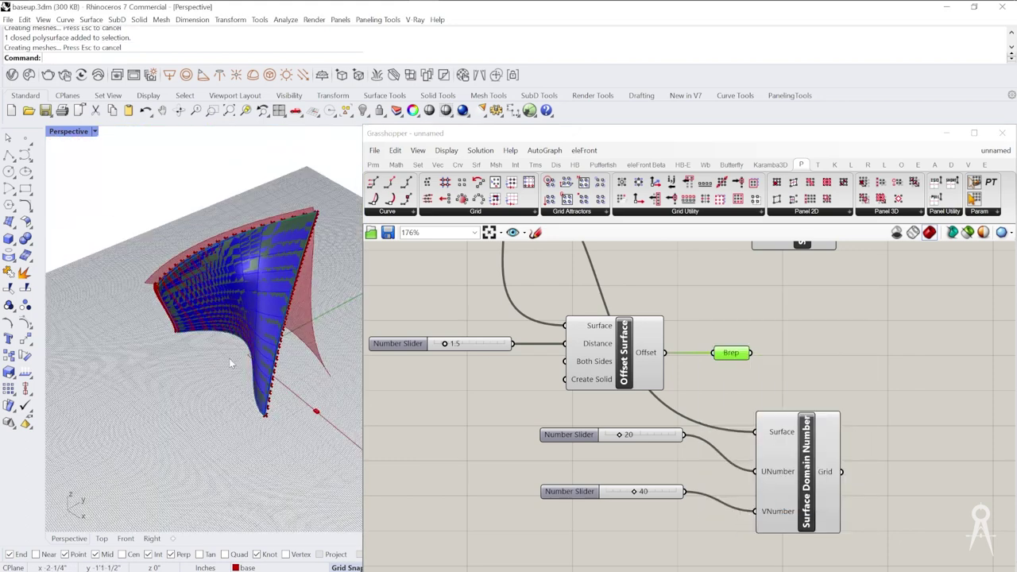
- Move the baked blue geometry away from the base surfaces, inspect its thickness up close, and delete it
left_click(250, 302)
left_click_drag(250, 302, 185, 393)
left_click(182, 391)
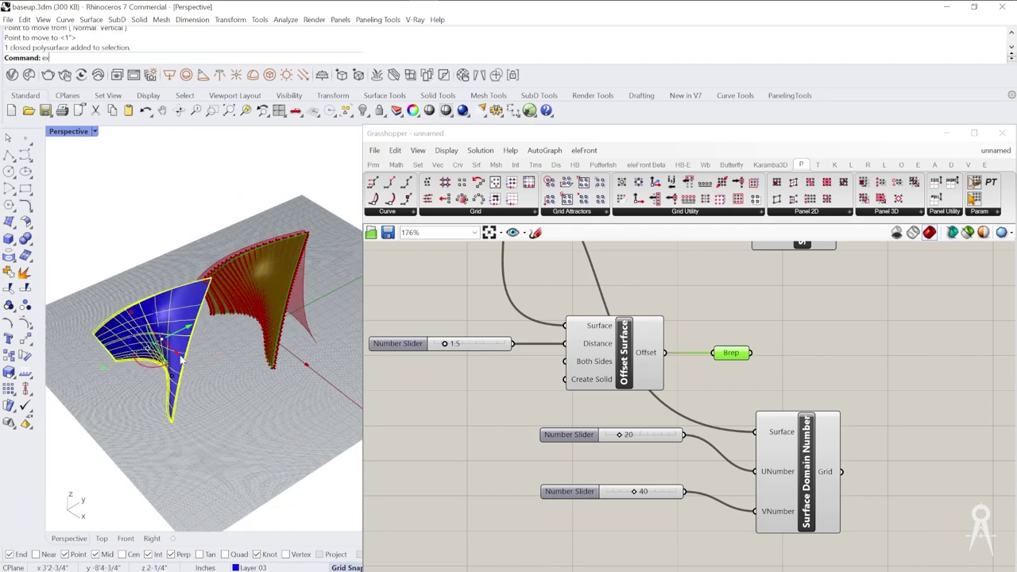
scroll(171, 420, "up", 5)
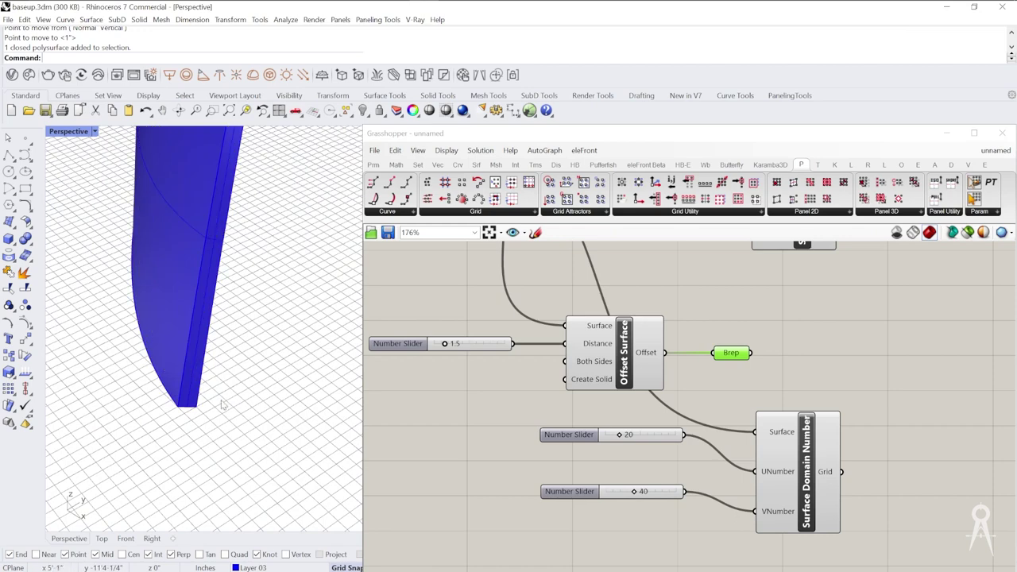
left_click(183, 384)
key("Delete")
- Set Offset Surface's Create Solid input to False
scroll(659, 389, "up", 3)
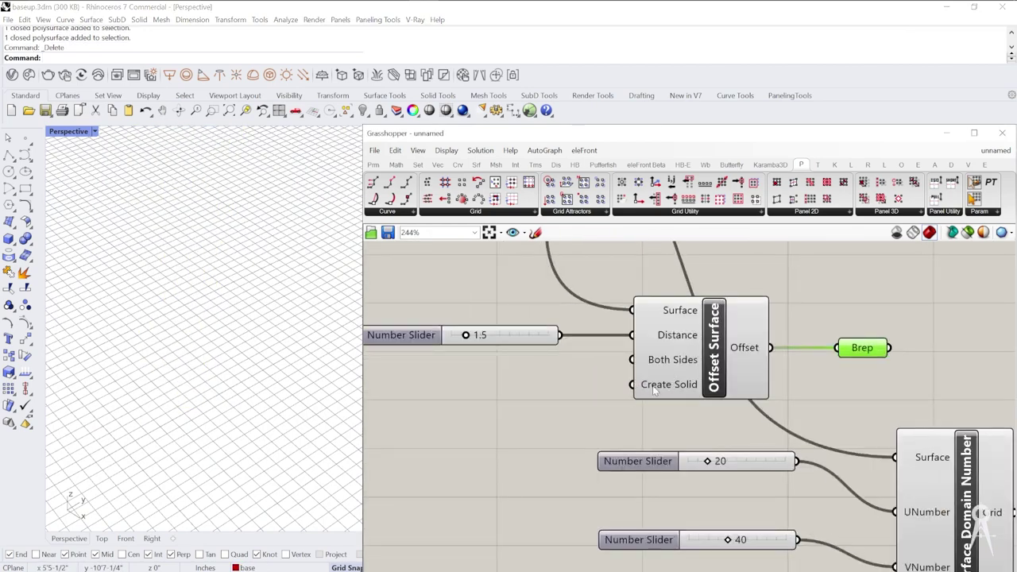
left_click(647, 411)
mouse_move(657, 385)
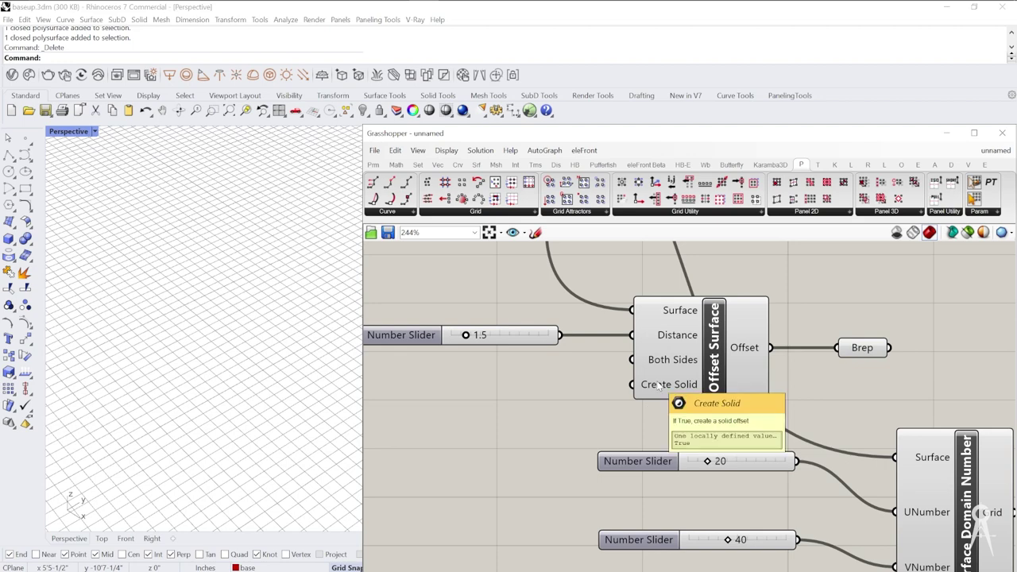
right_click(658, 386)
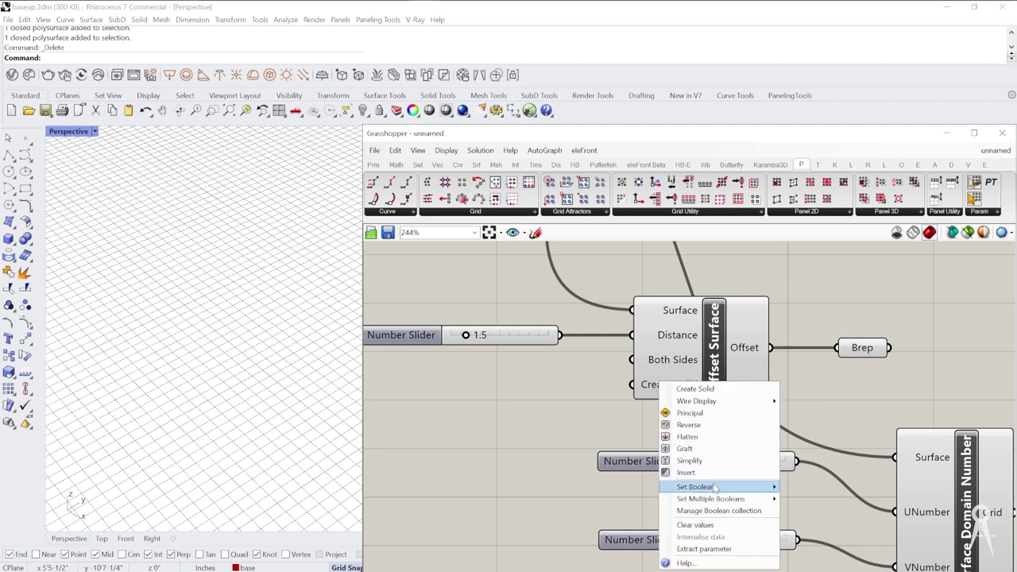
mouse_move(717, 487)
left_click(790, 488)
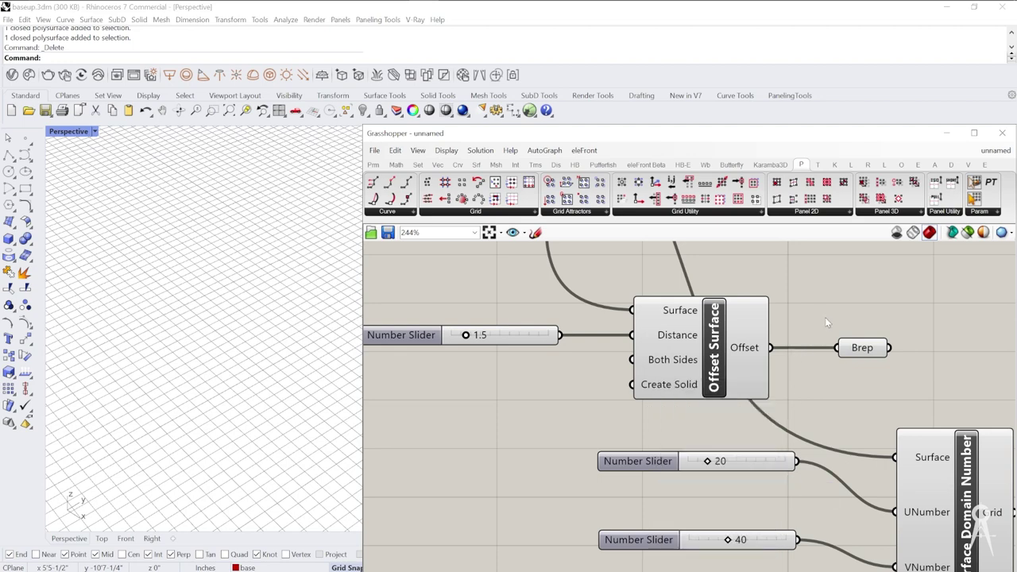
scroll(861, 315, "up", 2)
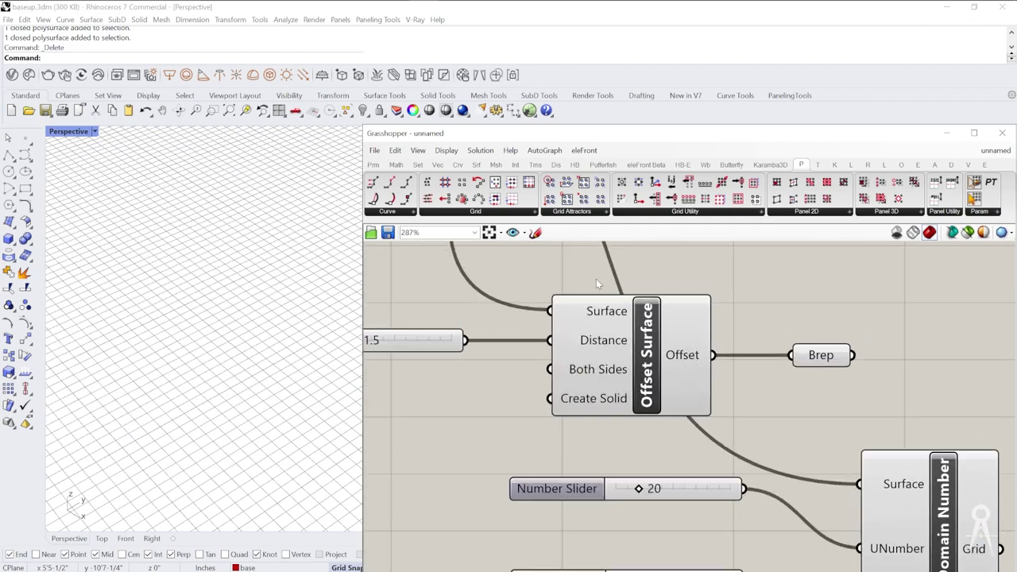
- Delete the Brep parameter and connect Offset Surface's output to the Surface input of the lower Surface Domain Number
left_click(303, 226)
scroll(199, 225, "down", 6)
scroll(642, 321, "down", 6)
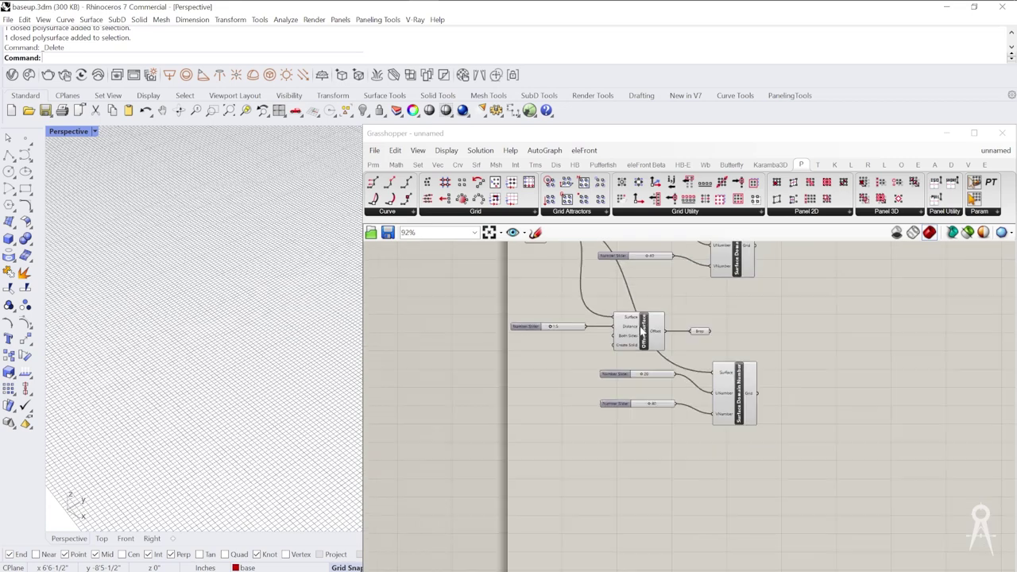
scroll(642, 332, "up", 5)
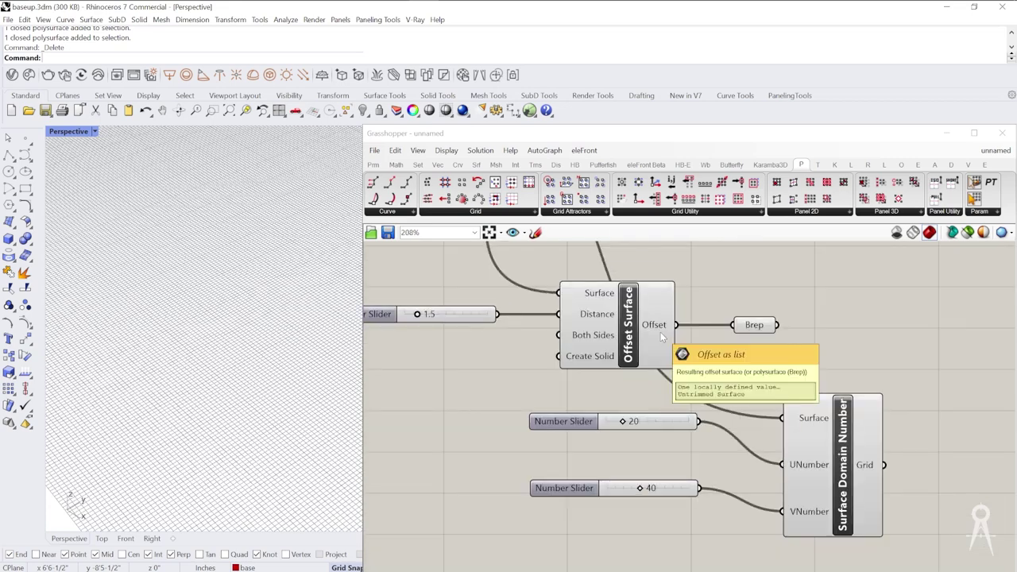
left_click(753, 324)
key("Delete")
scroll(736, 318, "down", 1)
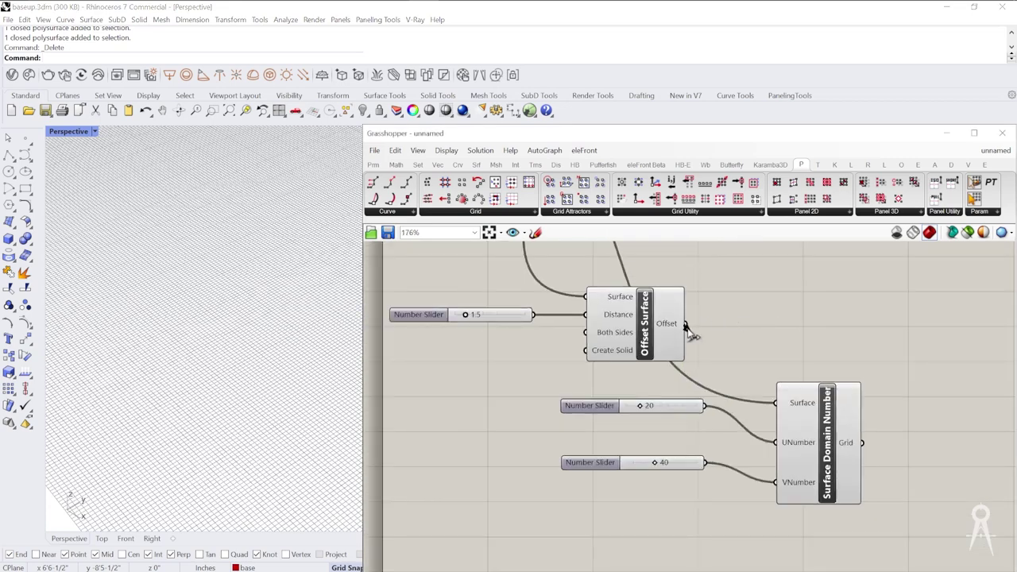
left_click_drag(687, 325, 775, 404)
scroll(665, 383, "down", 8)
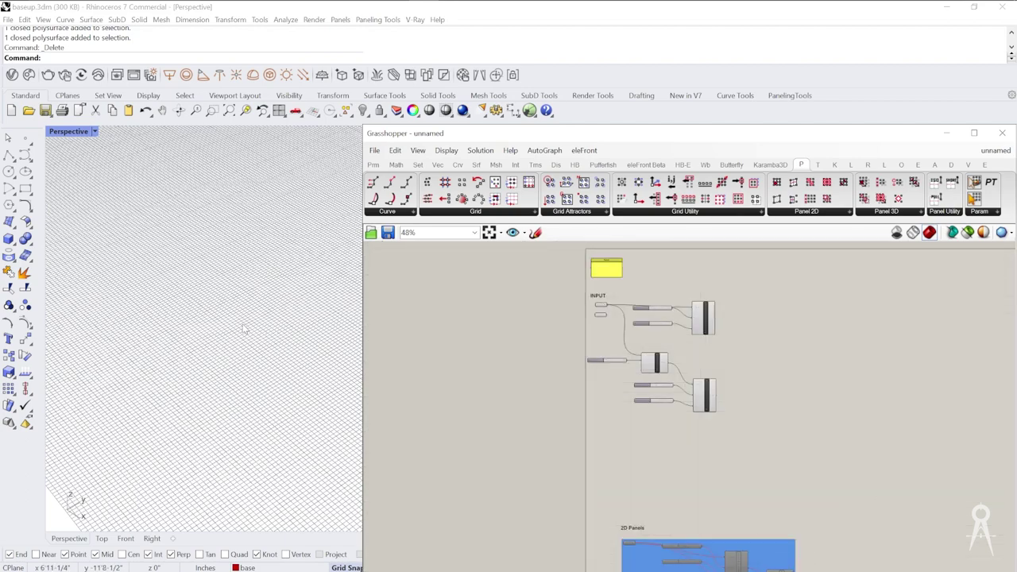
- Move the Surface Domain Number and Offset Surface components with their sliders farther from the INPUT parameters
scroll(246, 331, "down", 8)
scroll(252, 275, "up", 7)
scroll(213, 399, "up", 5)
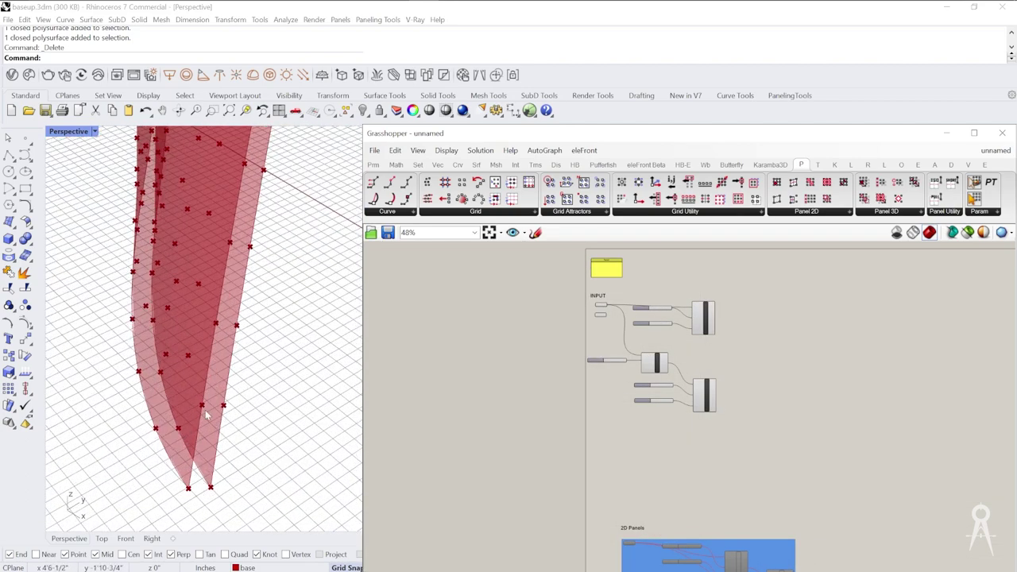
scroll(743, 352, "down", 1)
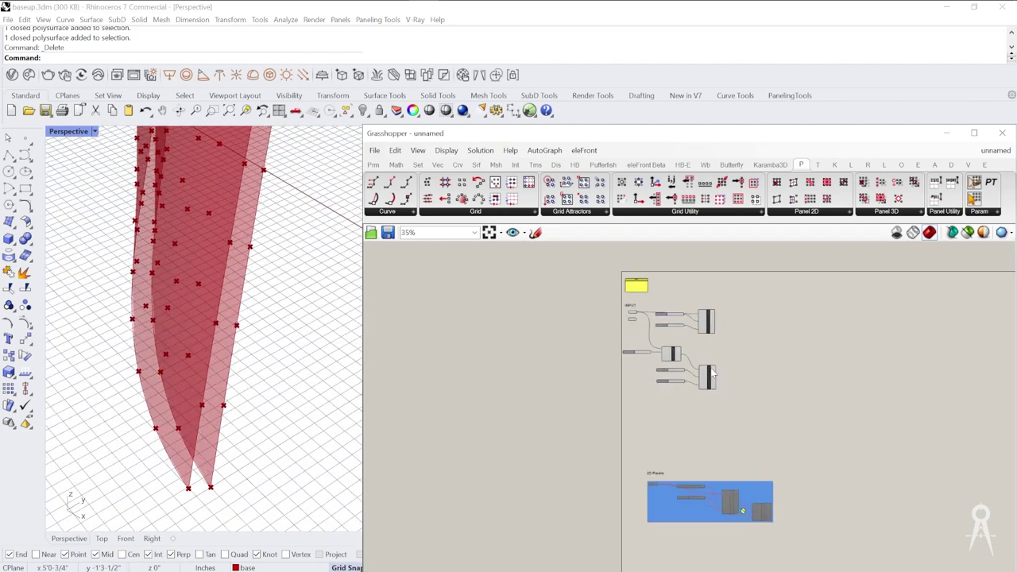
scroll(743, 352, "up", 3)
scroll(742, 352, "down", 2)
left_click_drag(753, 445, 569, 251)
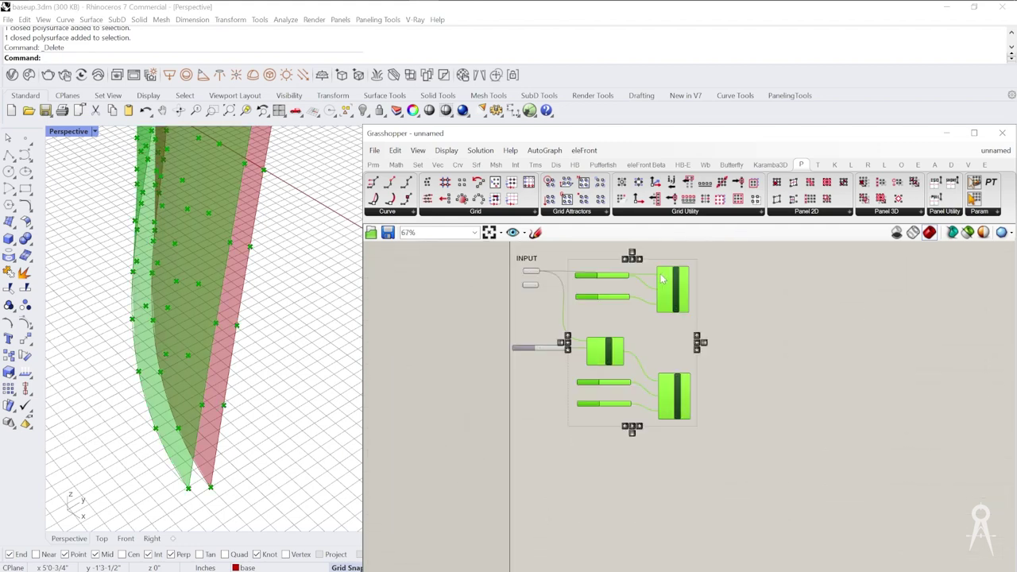
left_click_drag(661, 275, 737, 279)
left_click(555, 348)
left_click_drag(555, 348, 629, 348)
right_click_drag(759, 350, 671, 342)
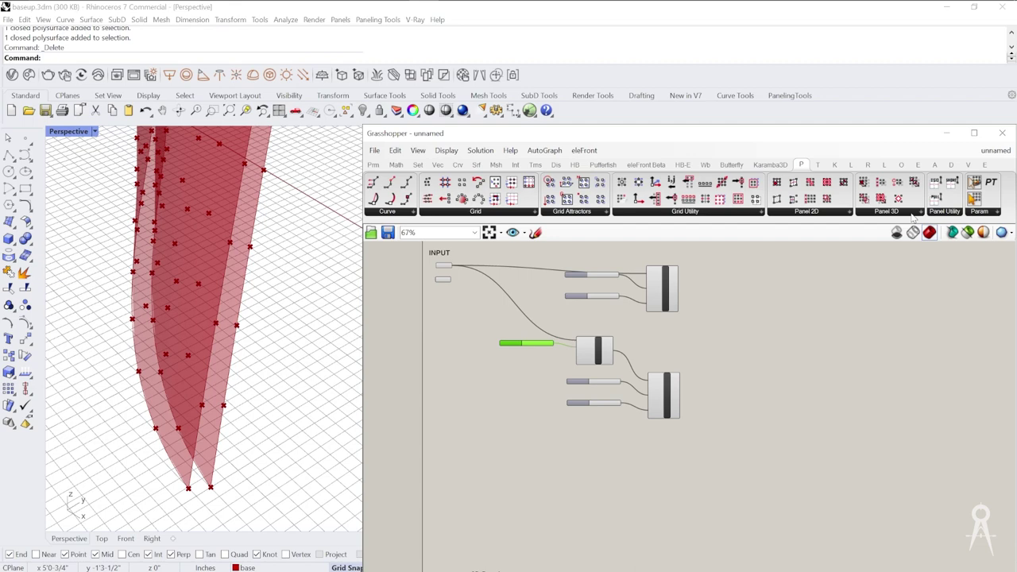
- Add a Cellulate 3D Grid component and connect the two Surface Domain Number grids to its Grid1 and Grid2 inputs
left_click(912, 213)
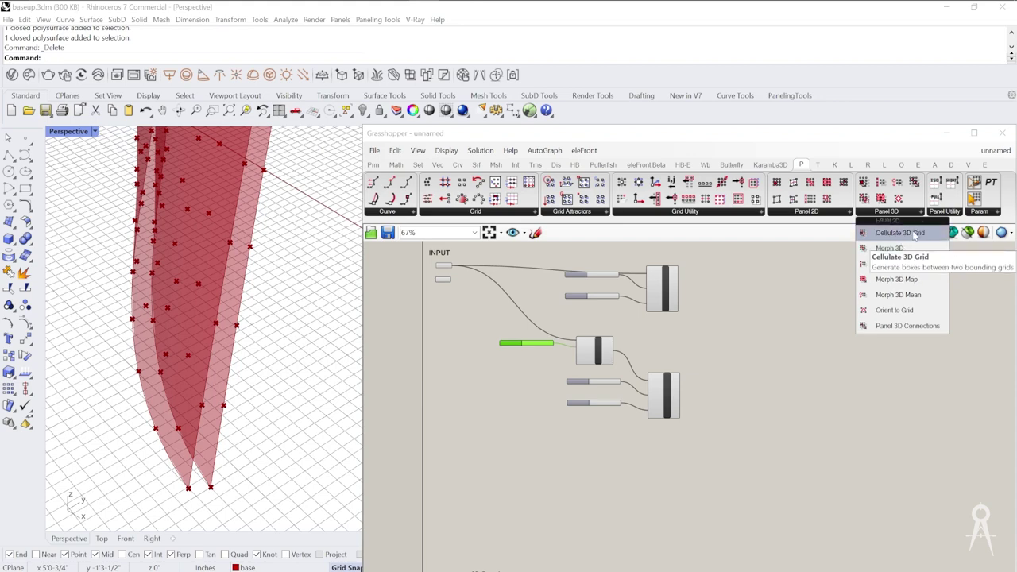
left_click(900, 233)
left_click(720, 340)
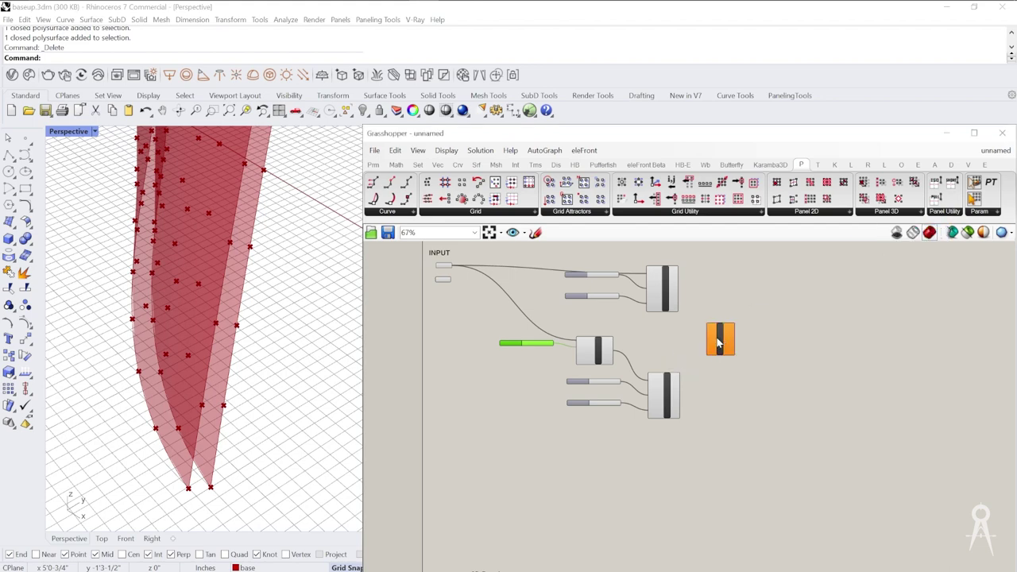
scroll(720, 328, "up", 5)
scroll(748, 324, "down", 3)
left_click_drag(710, 266, 764, 347)
left_click_drag(711, 472, 764, 378)
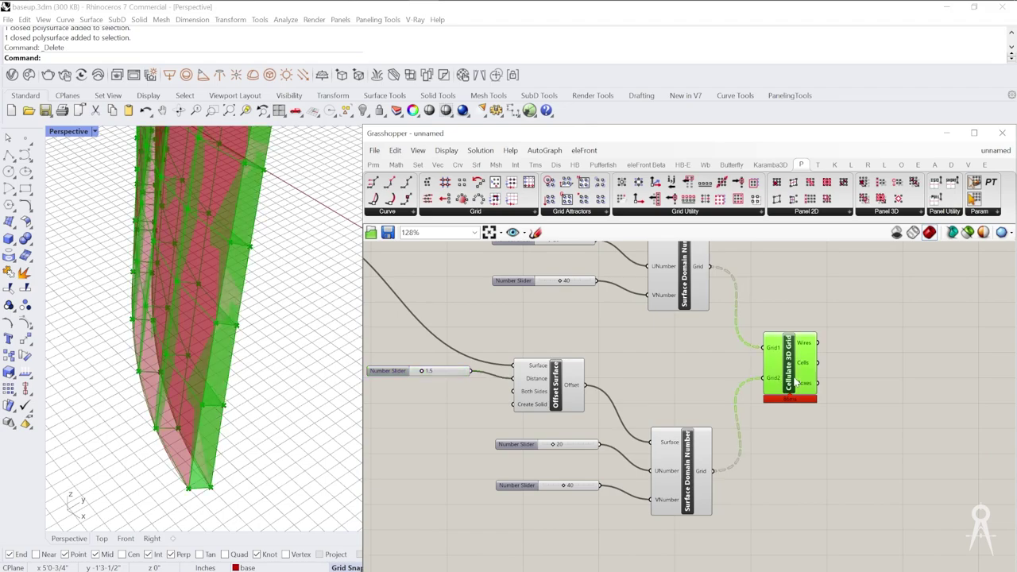
- Examine the cell preview between the two surfaces from several angles and compare it with the tapered brick
scroll(210, 379, "down", 5)
right_click_drag(210, 379, 268, 400)
scroll(220, 305, "up", 4)
scroll(270, 399, "down", 5)
right_click_drag(283, 250, 353, 305)
scroll(262, 278, "up", 6)
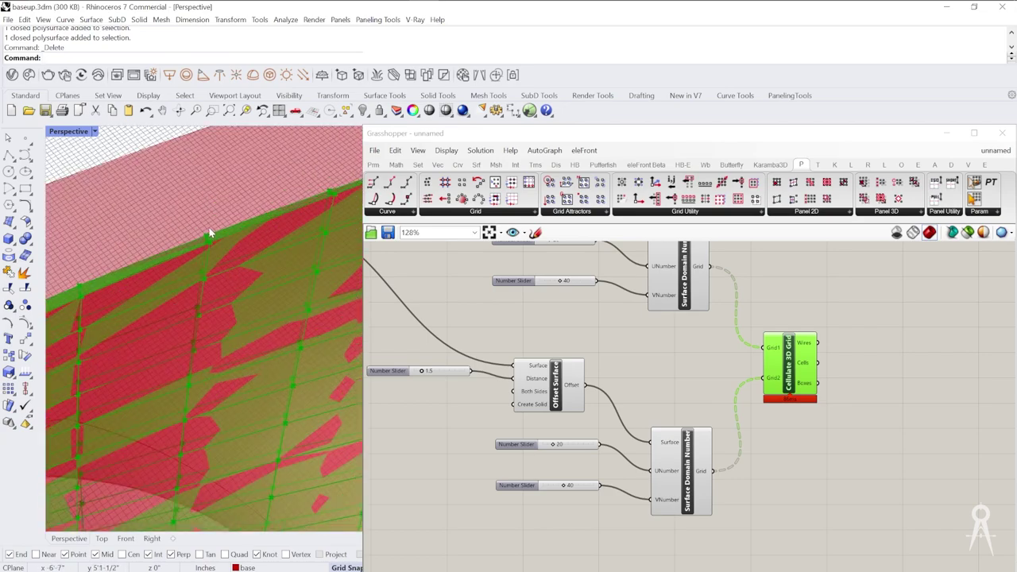
scroll(209, 233, "down", 10)
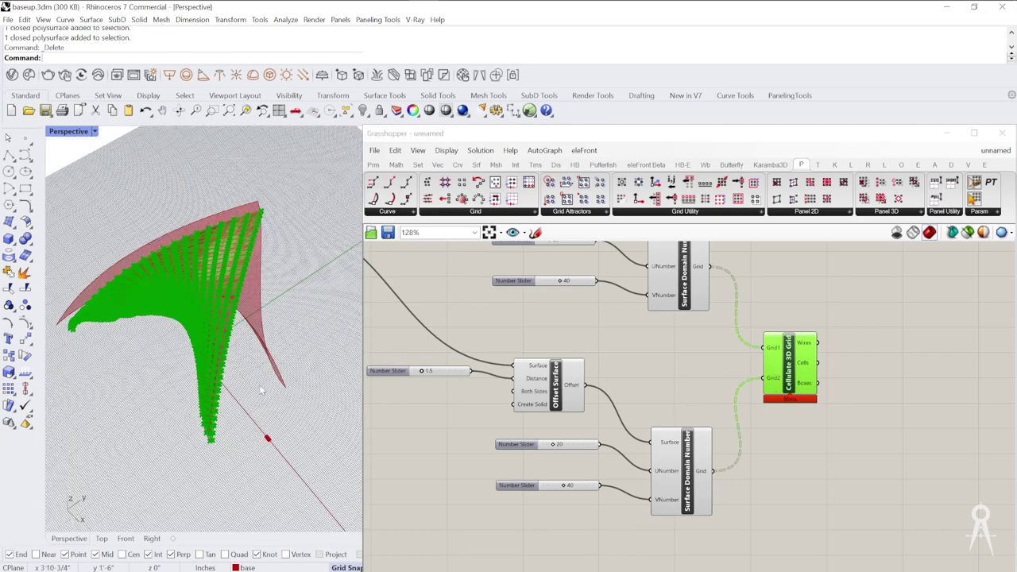
scroll(268, 437, "up", 10)
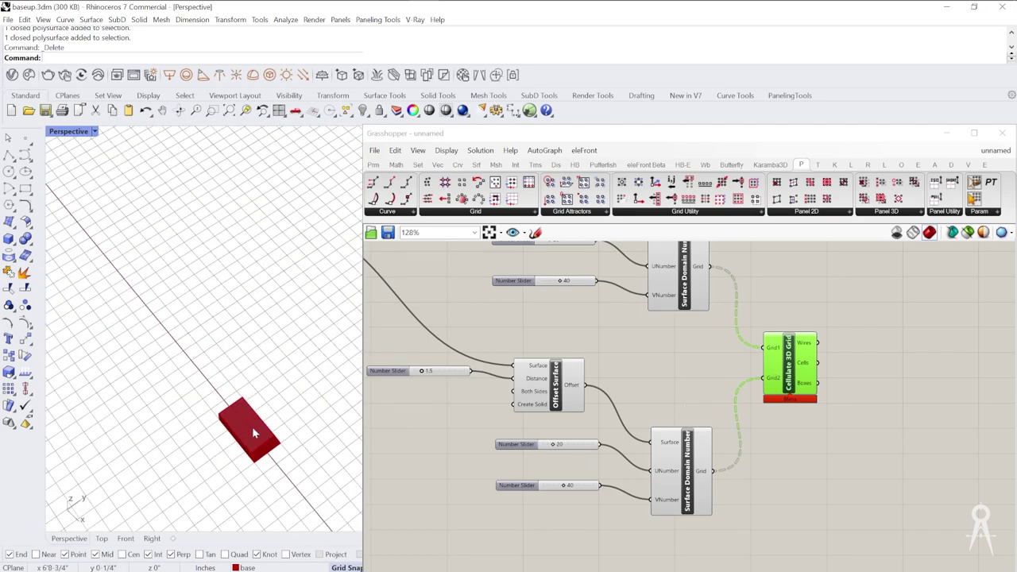
- Delete the Cellulate 3D Grid component
right_click_drag(782, 404, 754, 392)
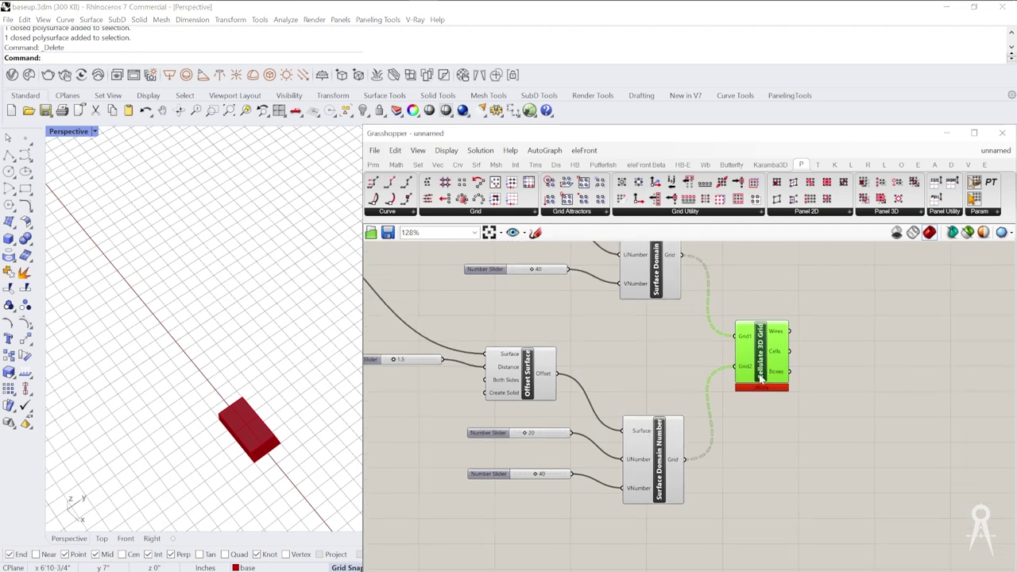
left_click_drag(759, 379, 812, 324)
key("Delete")
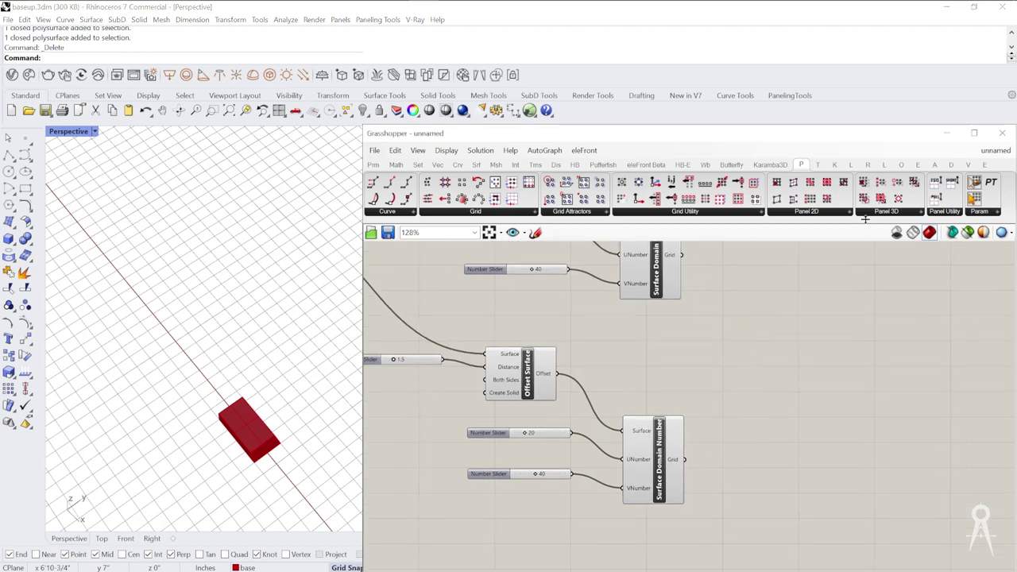
- Add a Morph 3D component and connect the upper and lower Surface Domain Number grids to Grid1 and Grid2
left_click(886, 212)
left_click_drag(890, 242, 893, 208)
left_click(888, 211)
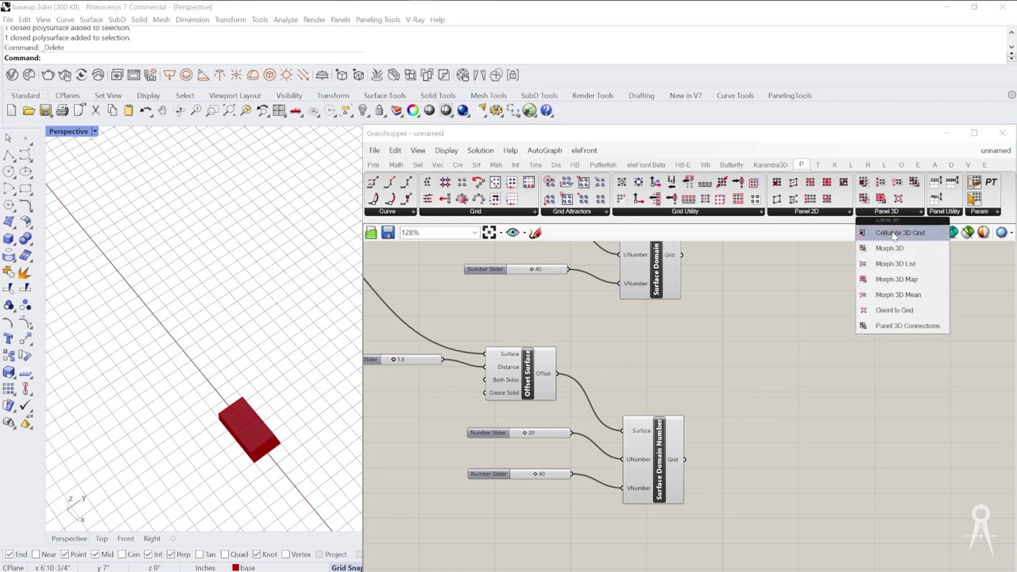
left_click(891, 245)
scroll(776, 421, "down", 3)
left_click(781, 382)
scroll(781, 383, "up", 5)
scroll(758, 348, "down", 3)
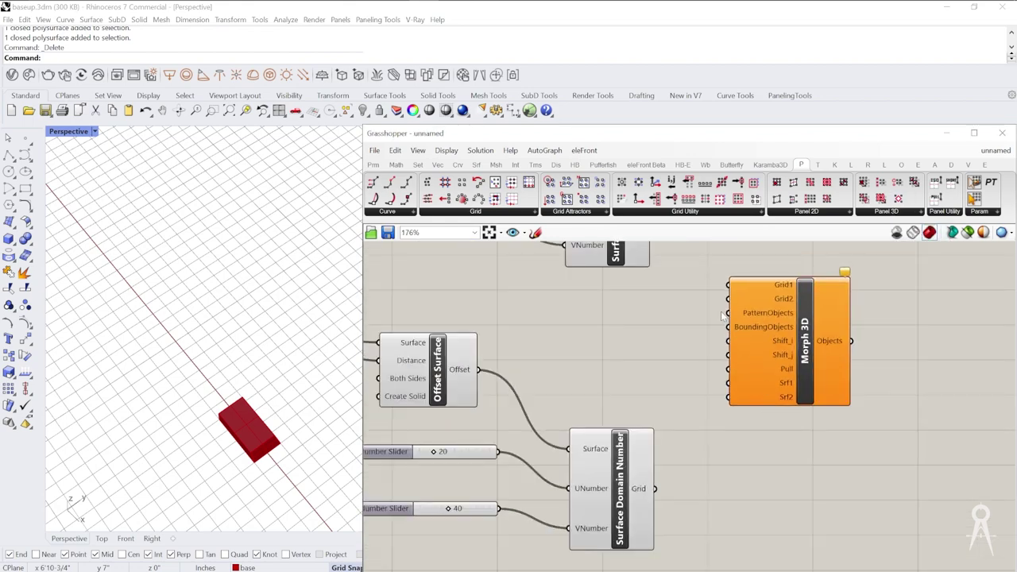
left_click_drag(713, 293, 767, 350)
left_click_drag(707, 502, 767, 360)
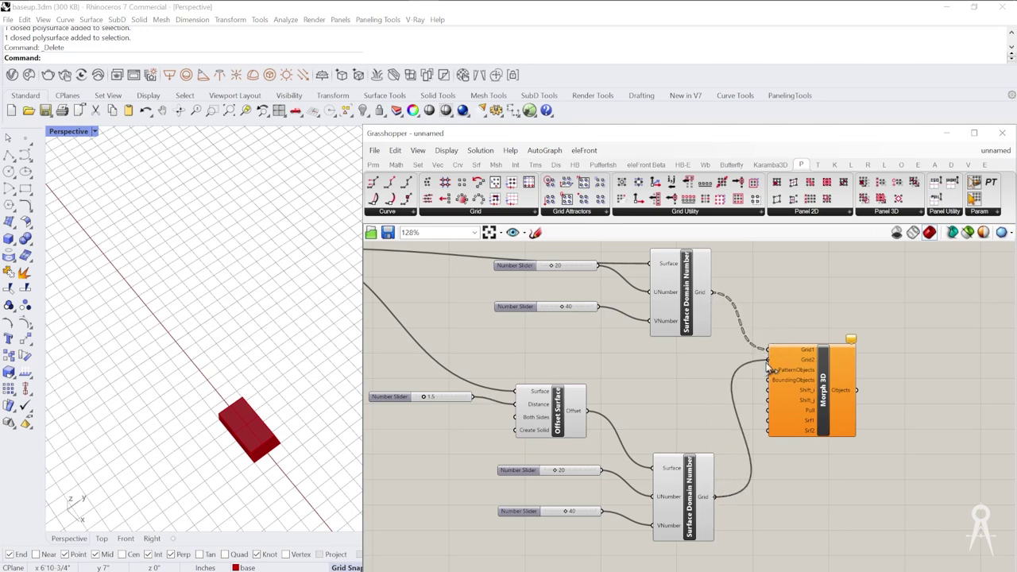
- Add a Brep parameter below the offset distance slider
right_click_drag(641, 426, 676, 401)
right_click_drag(661, 347, 662, 367)
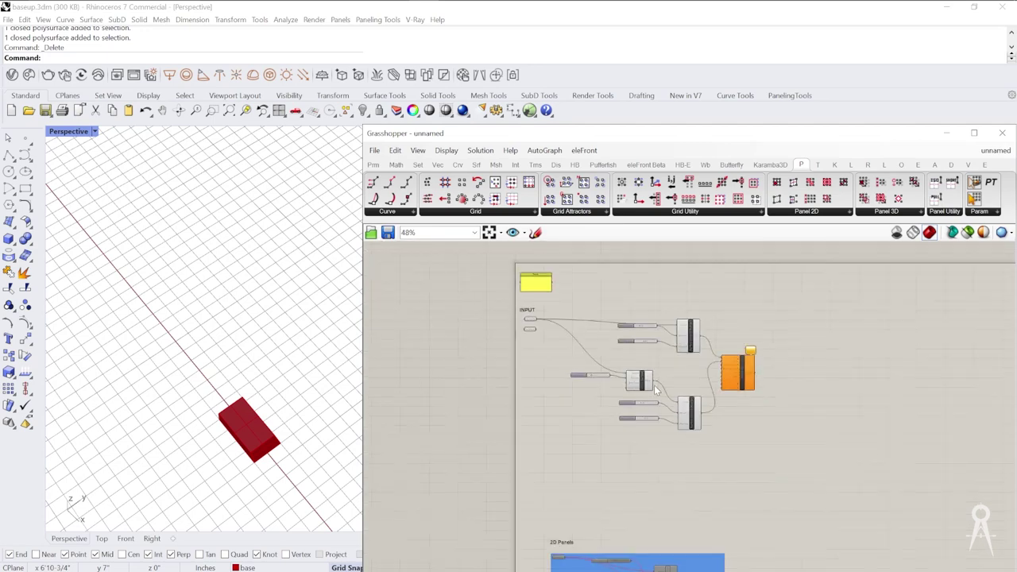
scroll(651, 388, "up", 3)
right_click(543, 426)
left_click(531, 423)
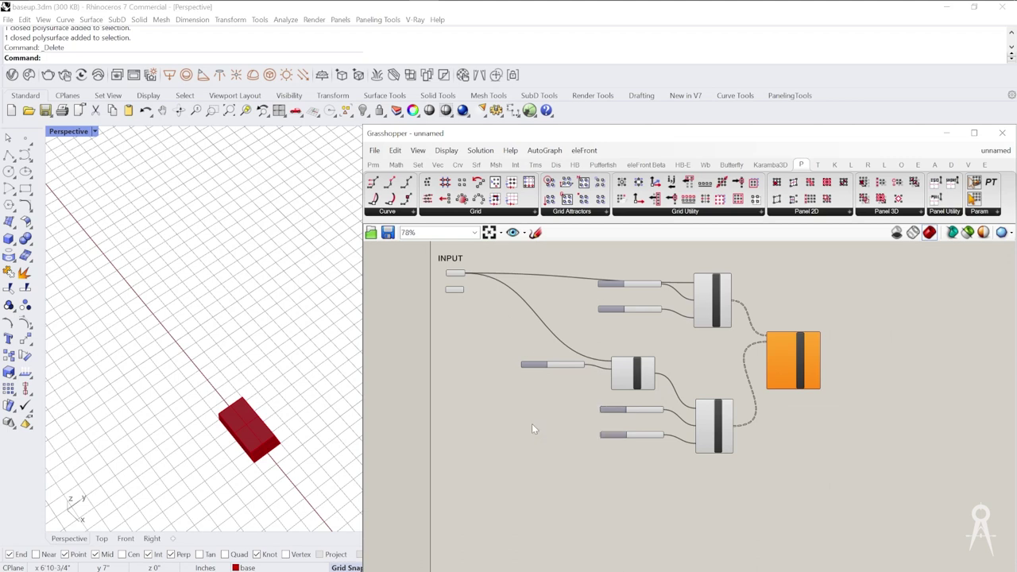
double_click(521, 441)
type("n")
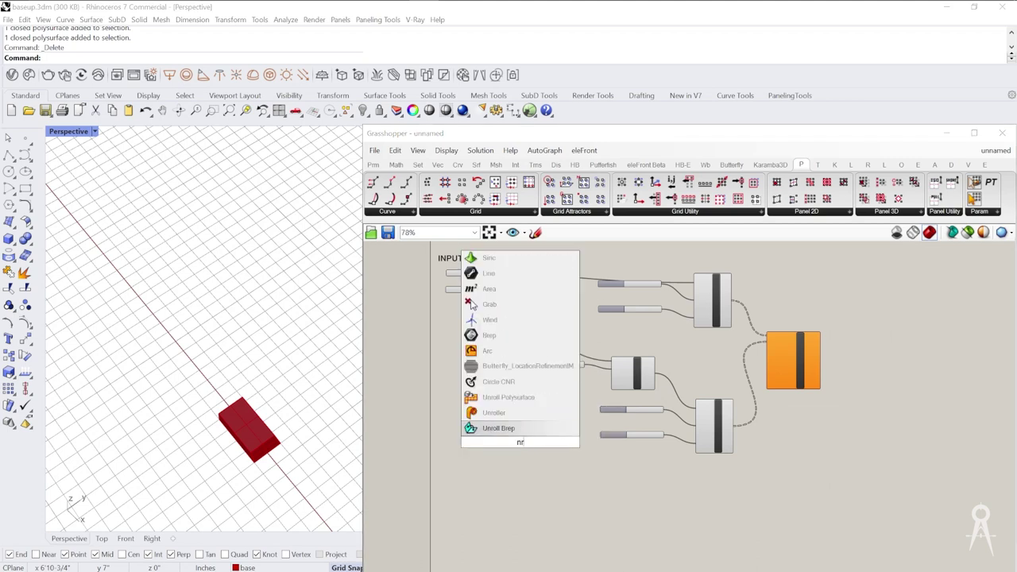
key("BackSpace")
type("brep")
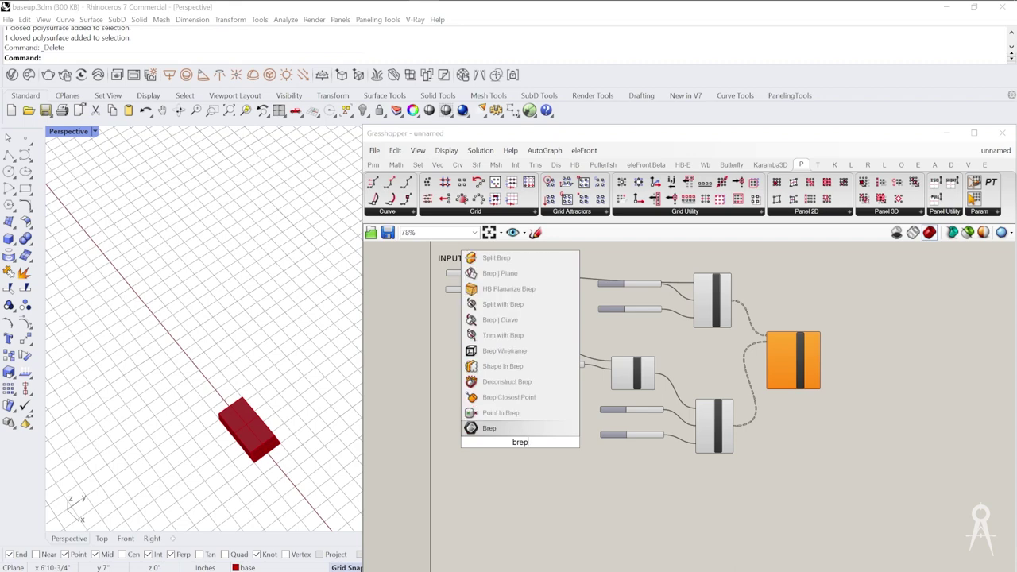
key("Return")
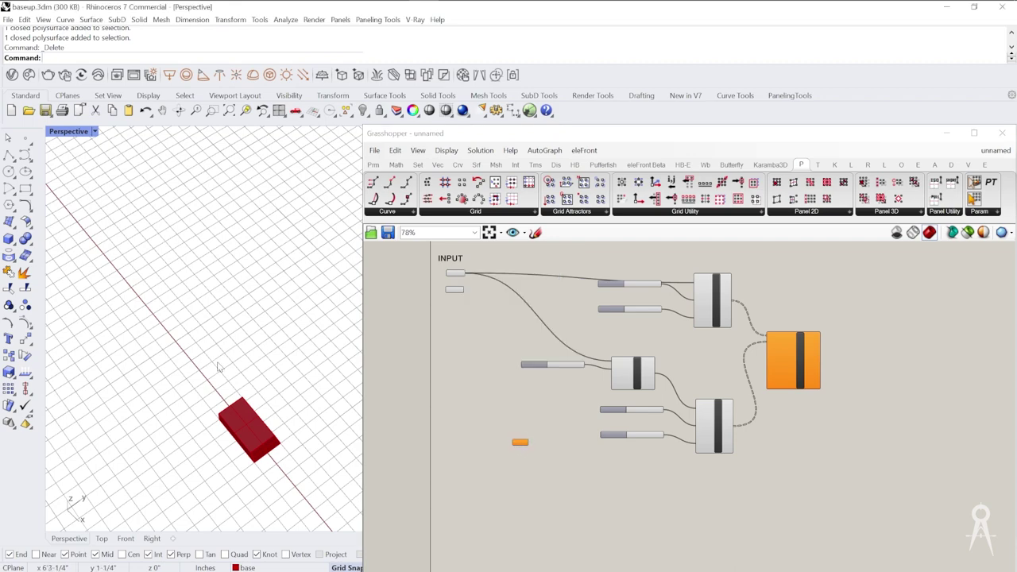
- Reference the tapered brick in the Brep parameter and connect it to Morph 3D's PatternObjects input
left_click(252, 432)
right_click(525, 442)
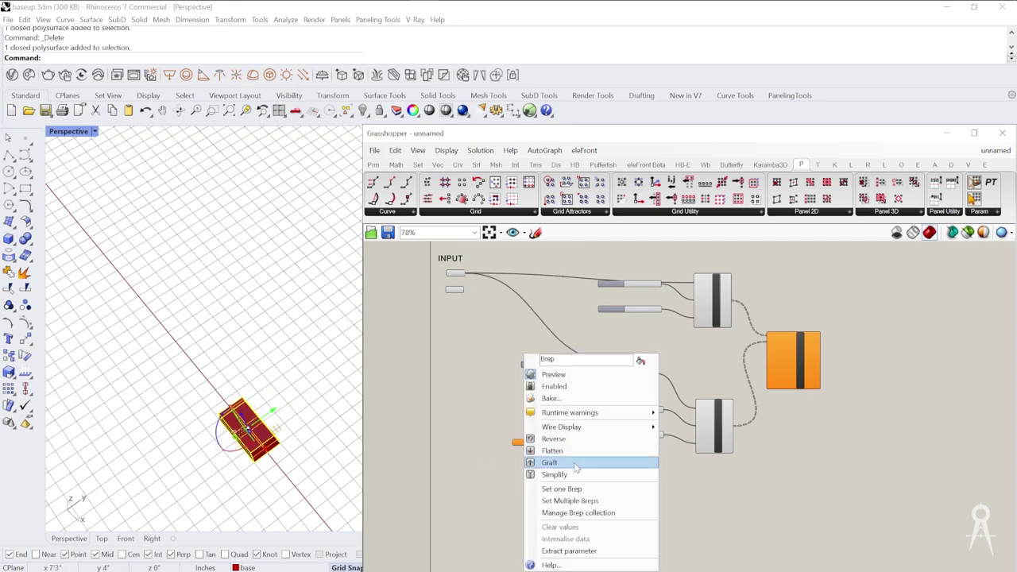
left_click(556, 485)
scroll(557, 447, "up", 3)
left_click_drag(508, 441, 898, 288)
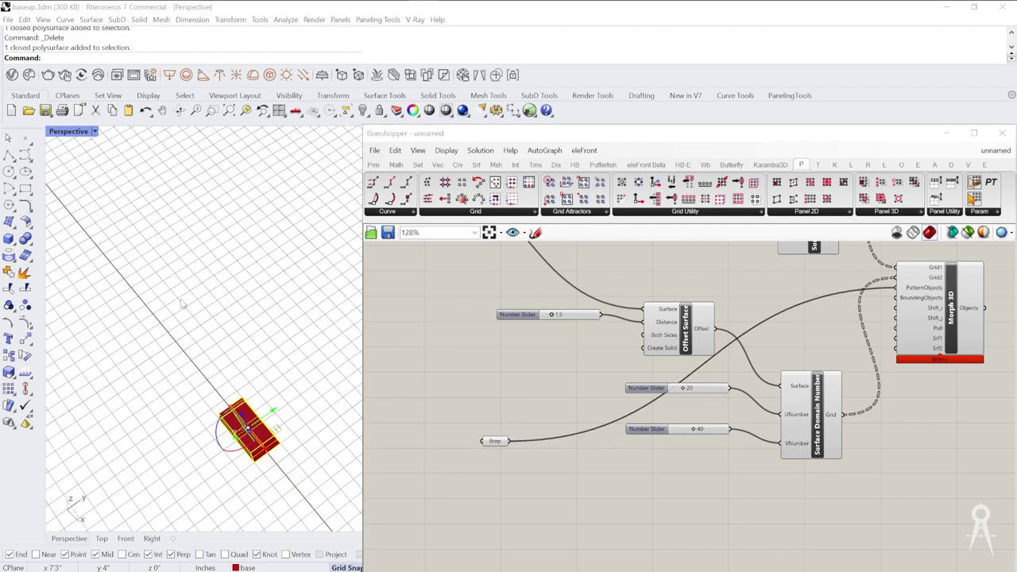
- Examine the brick wall preview up close along the surface's narrow lower end
scroll(261, 322, "up", 10)
scroll(269, 371, "down", 4)
key("ctrl+a")
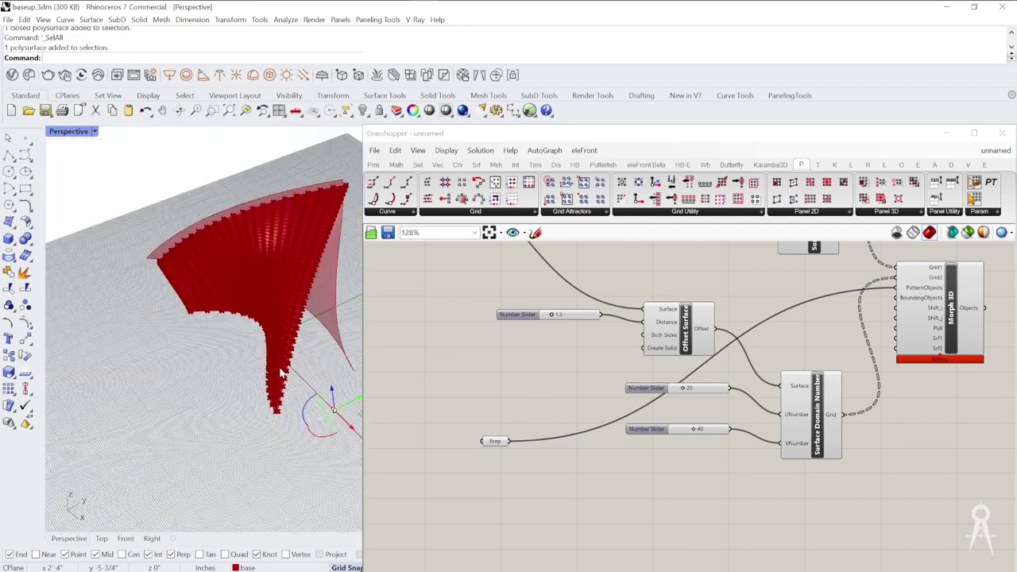
scroll(293, 409, "up", 4)
scroll(291, 407, "up", 5)
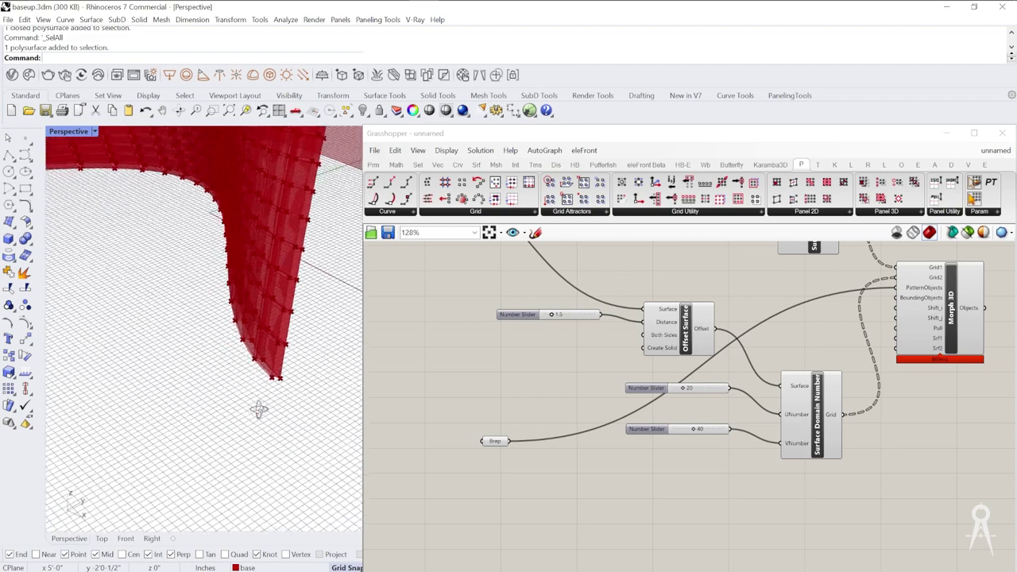
scroll(251, 298, "down", 10)
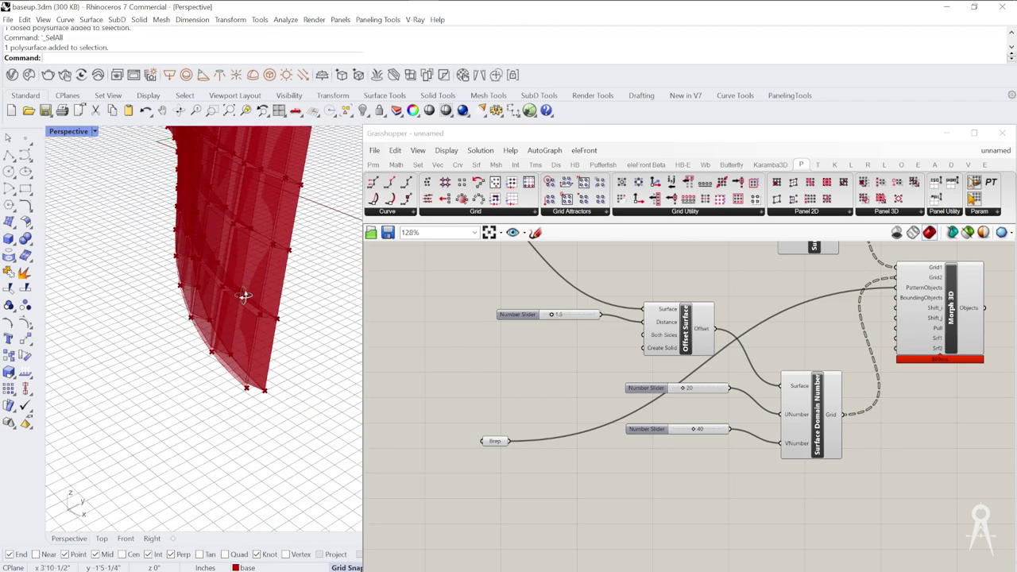
- Bake Morph 3D's Objects output onto Layer 05
right_click_drag(828, 340, 632, 413)
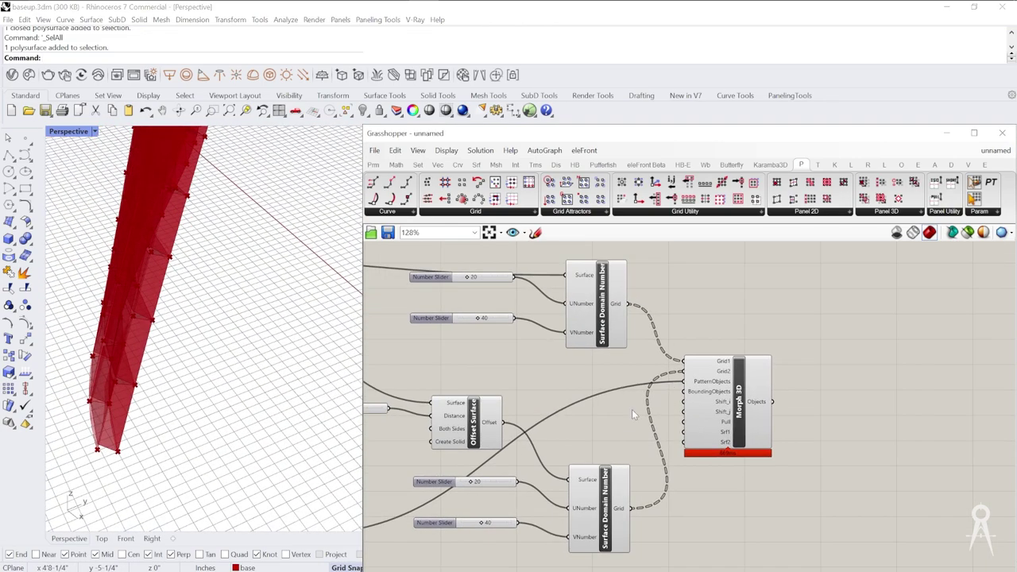
right_click_drag(804, 401, 680, 386)
scroll(681, 386, "up", 1)
right_click(641, 377)
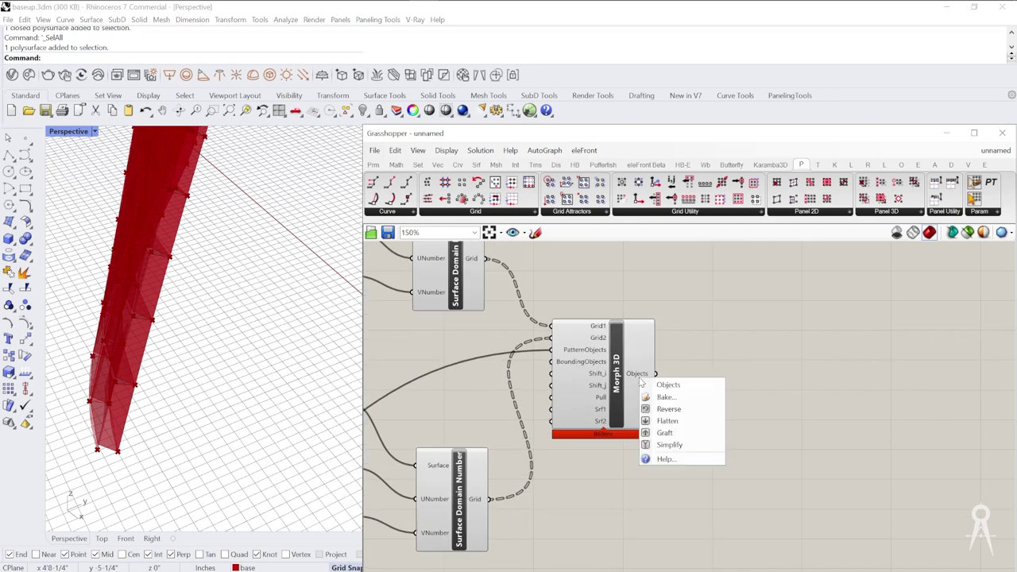
left_click(674, 396)
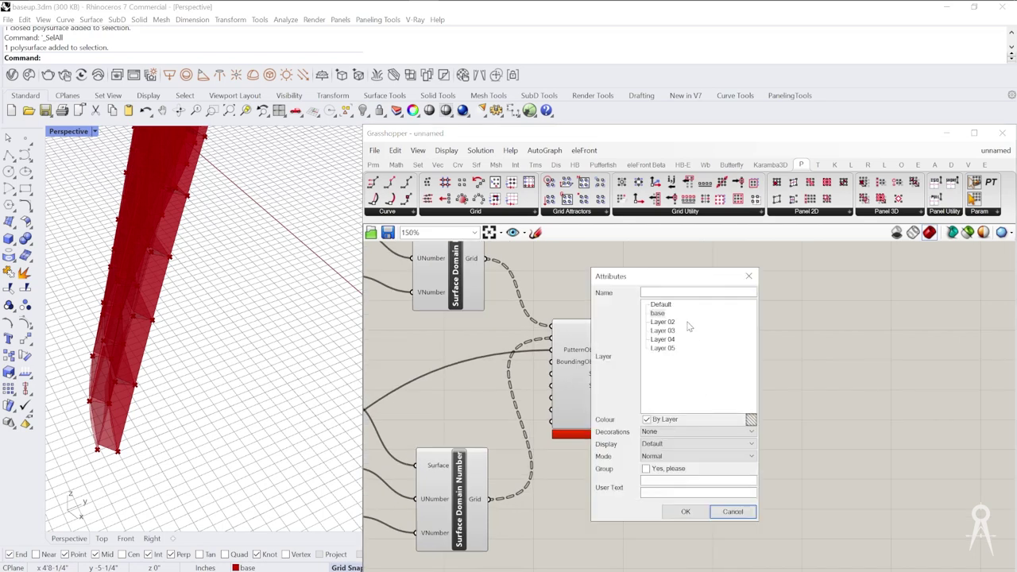
left_click(662, 323)
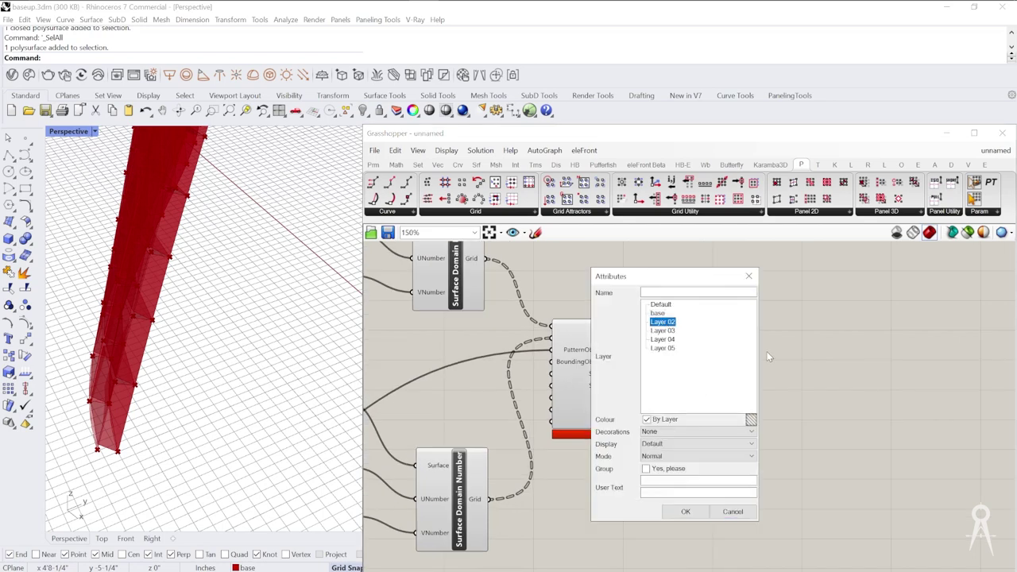
left_click(664, 340)
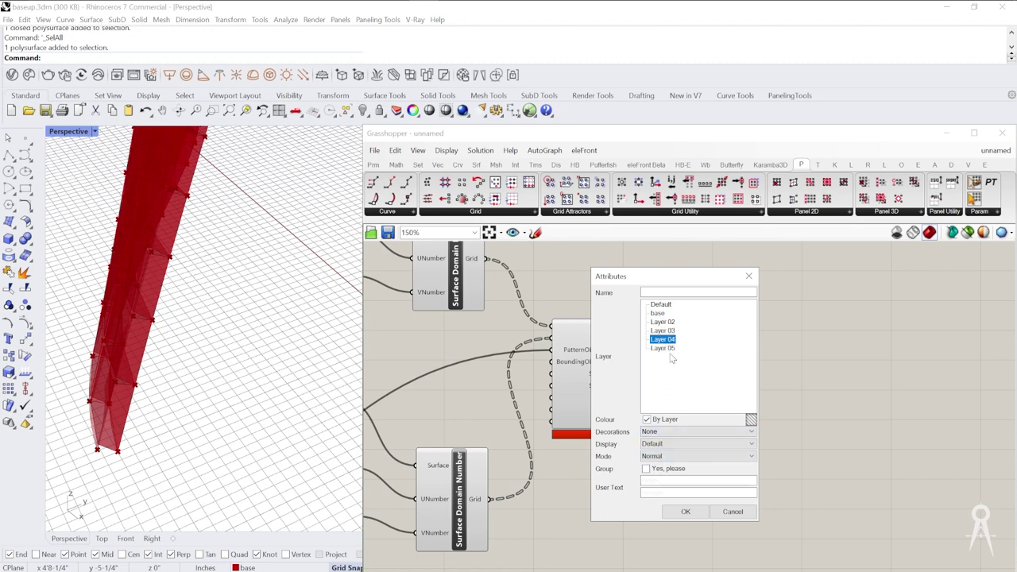
left_click(681, 512)
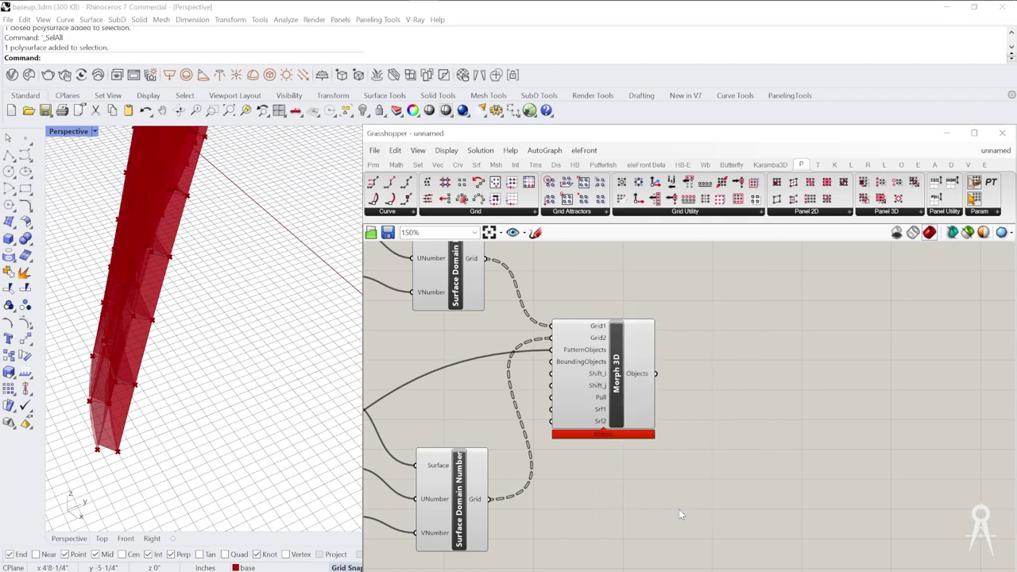
- Select the baked brick wall and view it alongside the source brick and the opposite base surface
left_click(151, 312)
scroll(189, 311, "down", 8)
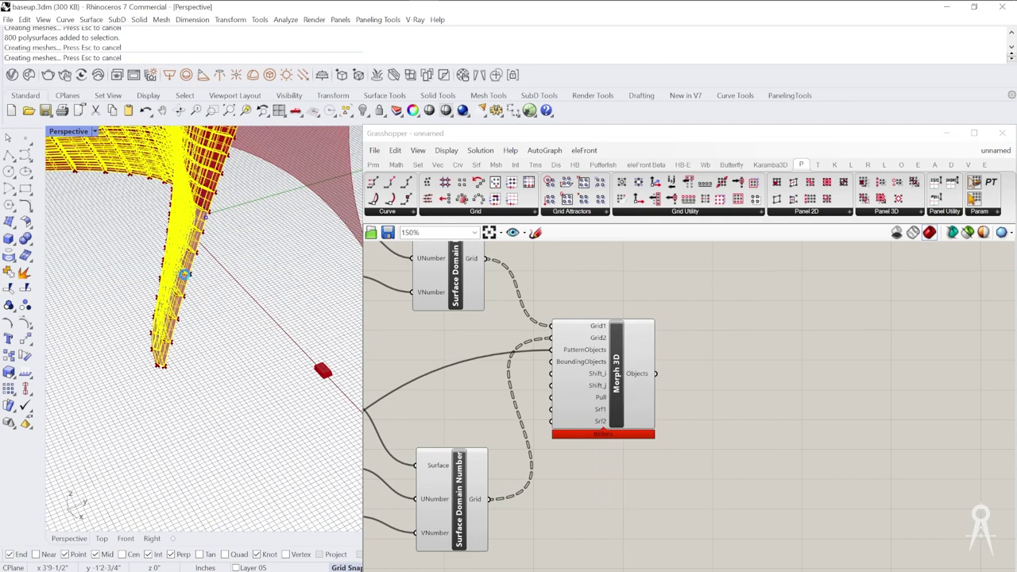
scroll(185, 274, "down", 2)
mouse_move(184, 274)
right_mouse_down()
mouse_move(190, 316)
mouse_move(180, 288)
right_mouse_up()
- Insert a relay on the Surface-R wire, ahead of the branches to Surface Domain Number and Offset Surface
right_click_drag(579, 309, 777, 359)
scroll(777, 359, "down", 4)
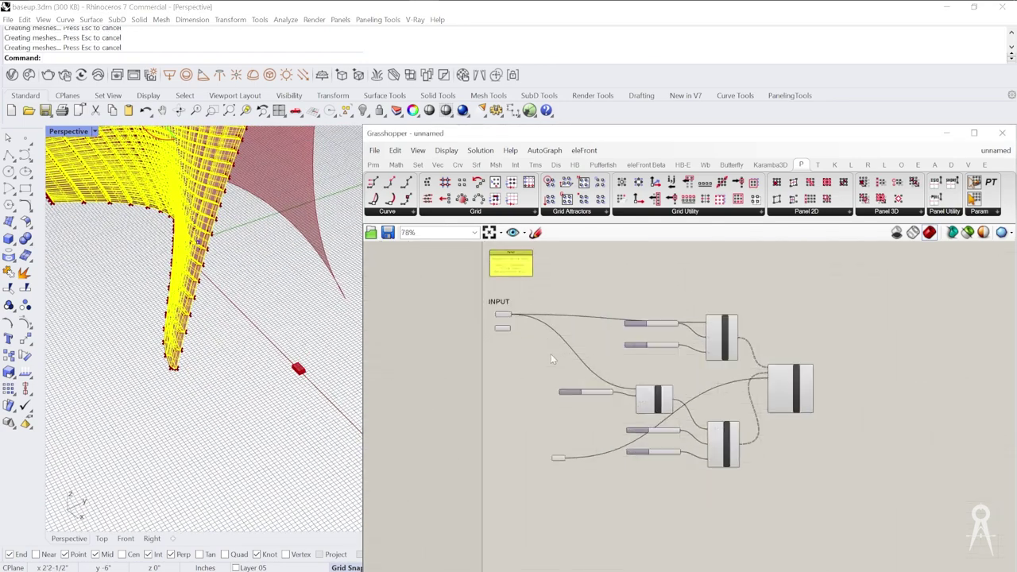
scroll(550, 354, "up", 5)
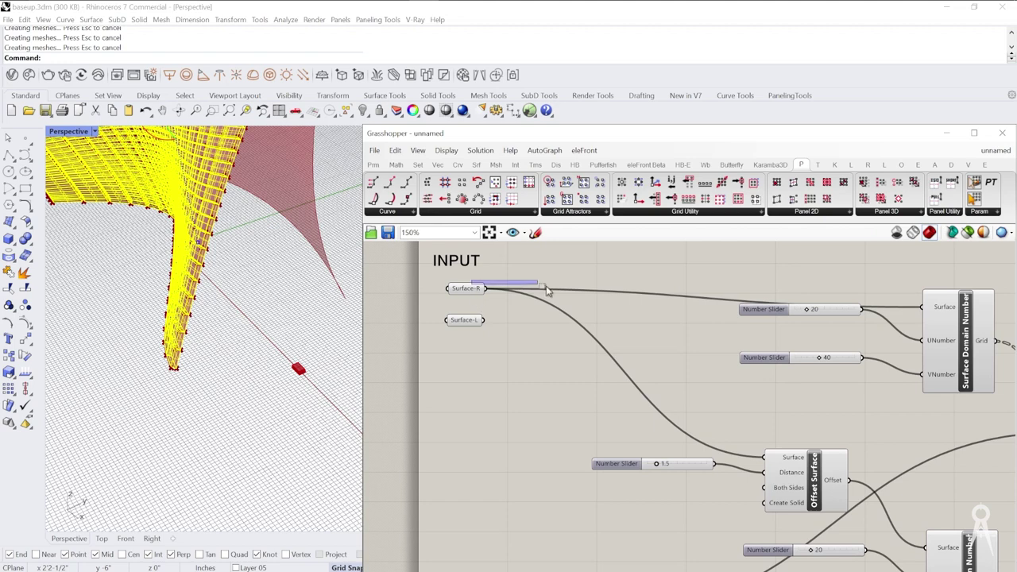
left_click_drag(471, 294, 541, 293)
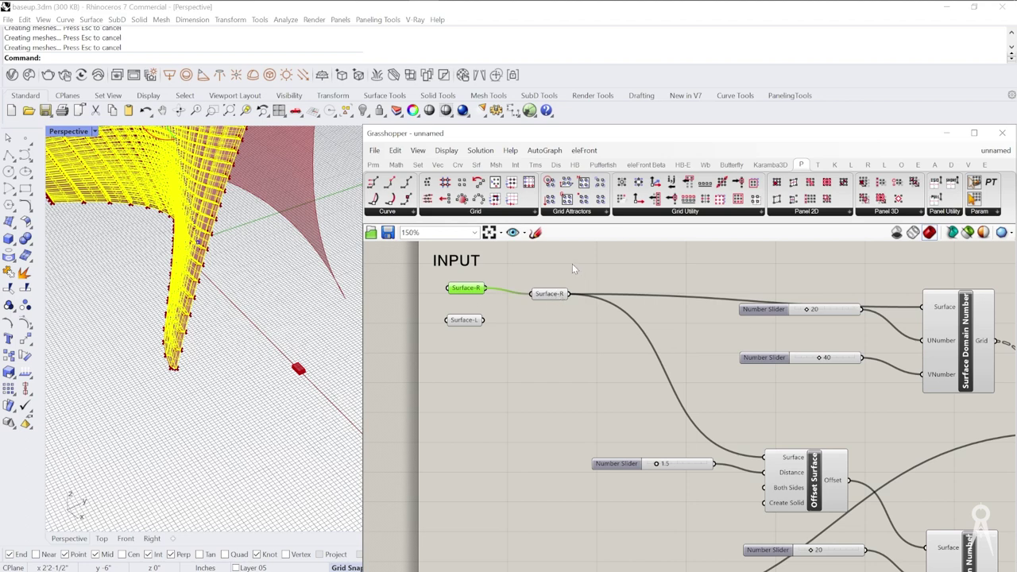
- Rename the Surface-R relay to Surface-I and connect the Surface-L parameter to it in place of Surface-R
left_click(545, 294)
right_click(559, 295)
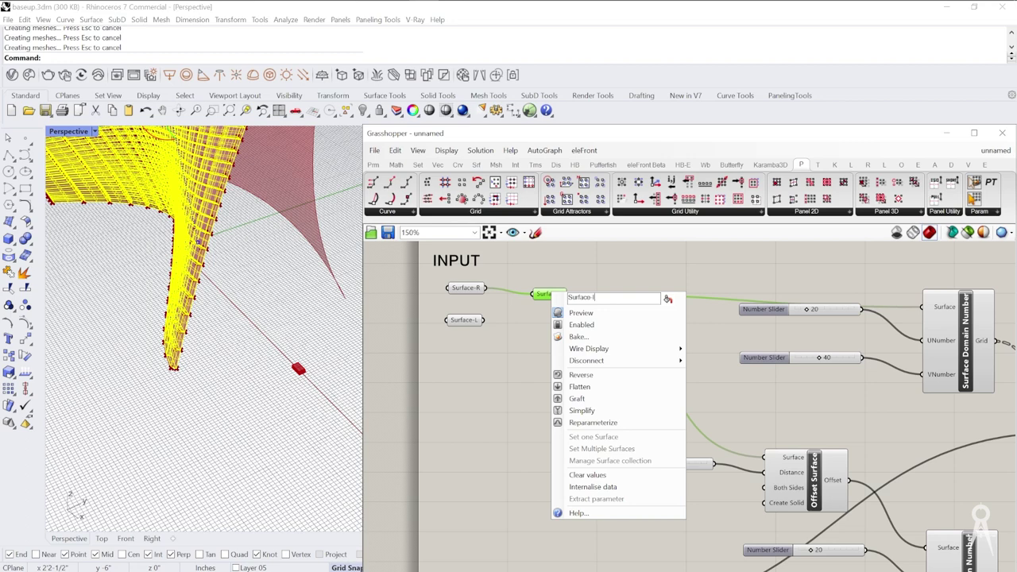
left_click(530, 308)
left_click_drag(484, 320, 540, 295, "shift")
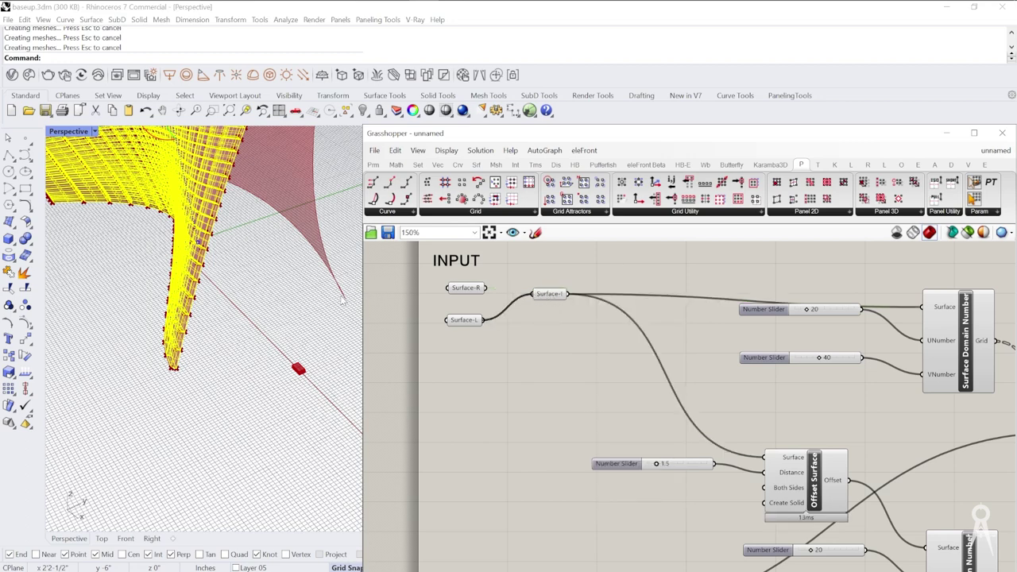
- Deselect the baked brick wall and view it together with the brick preview on the opposite base surface
right_click_drag(348, 308, 223, 294)
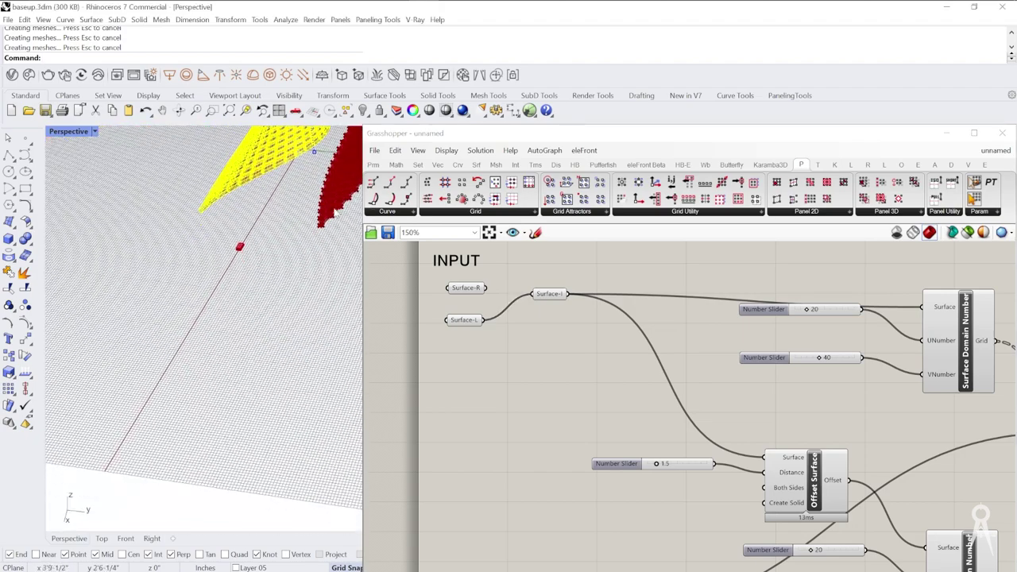
scroll(337, 215, "up", 10)
right_click_drag(328, 253, 170, 215)
left_click(258, 337)
scroll(170, 215, "up", 3)
scroll(171, 214, "down", 8)
- Bake the opposite surface's brick wall from Morph 3D onto Layer 05
right_click_drag(559, 421, 484, 388)
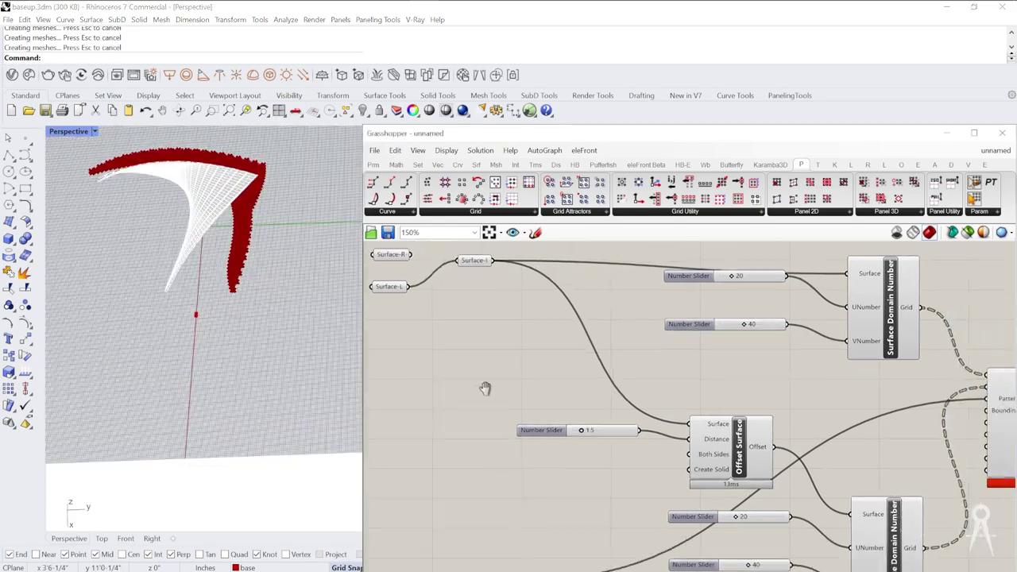
scroll(435, 254, "down", 4)
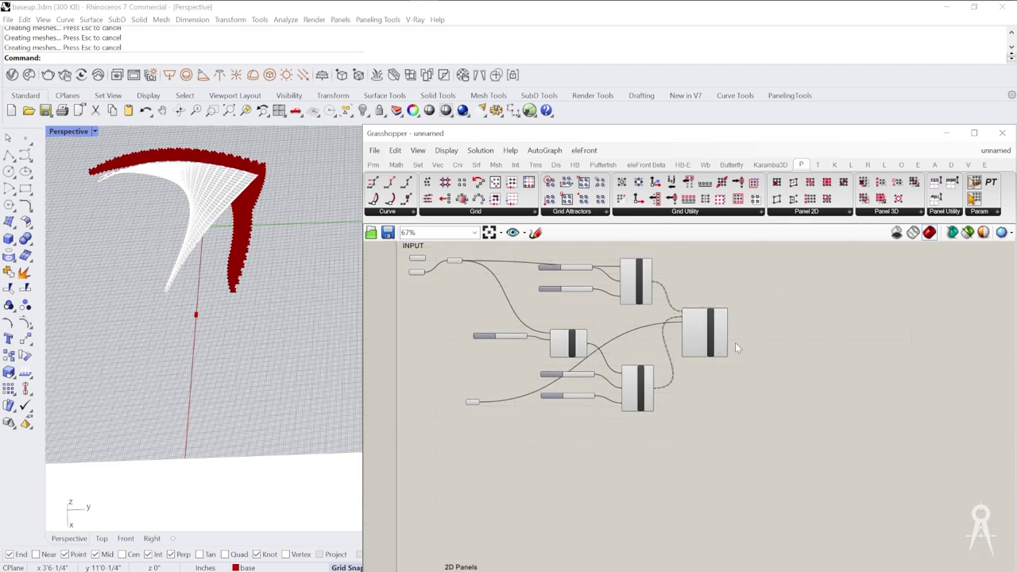
scroll(715, 334, "up", 4)
right_click(701, 323)
left_click(747, 343)
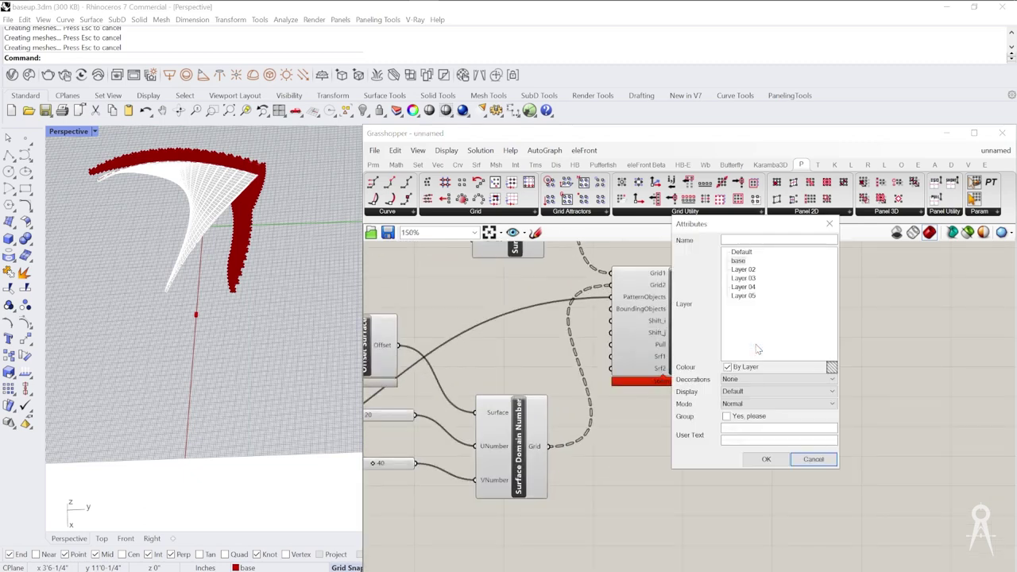
left_click(744, 295)
left_click(769, 459)
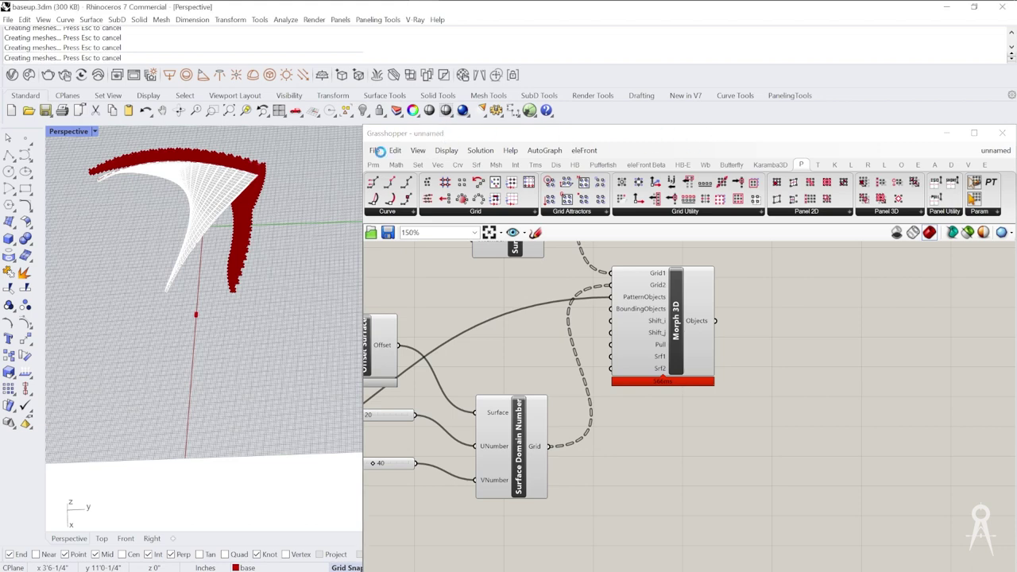
- Save the Rhino model and save the Grasshopper definition as panelingtools-wall in the working folder
key("ctrl+s")
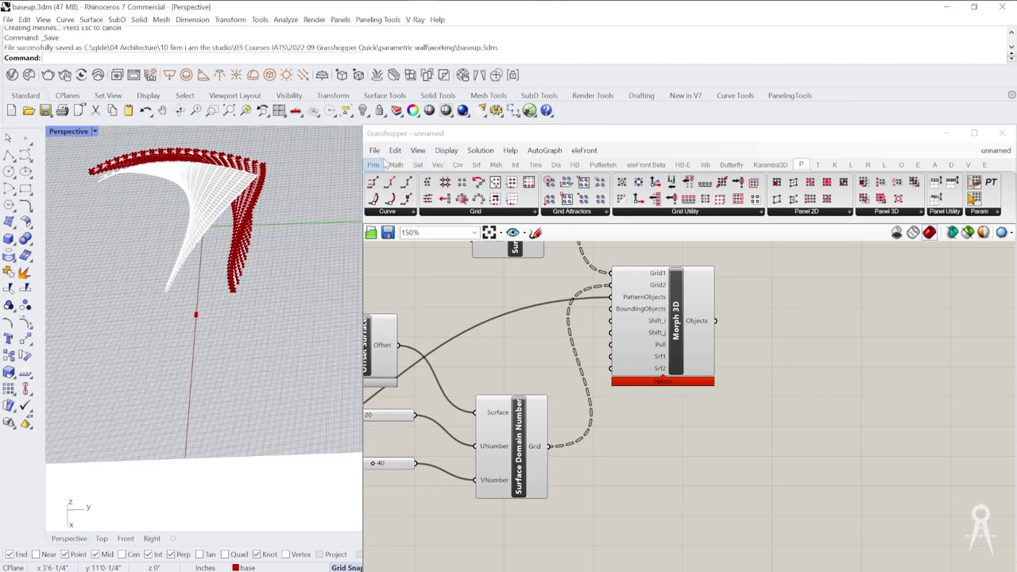
left_click(371, 151)
left_click(411, 208)
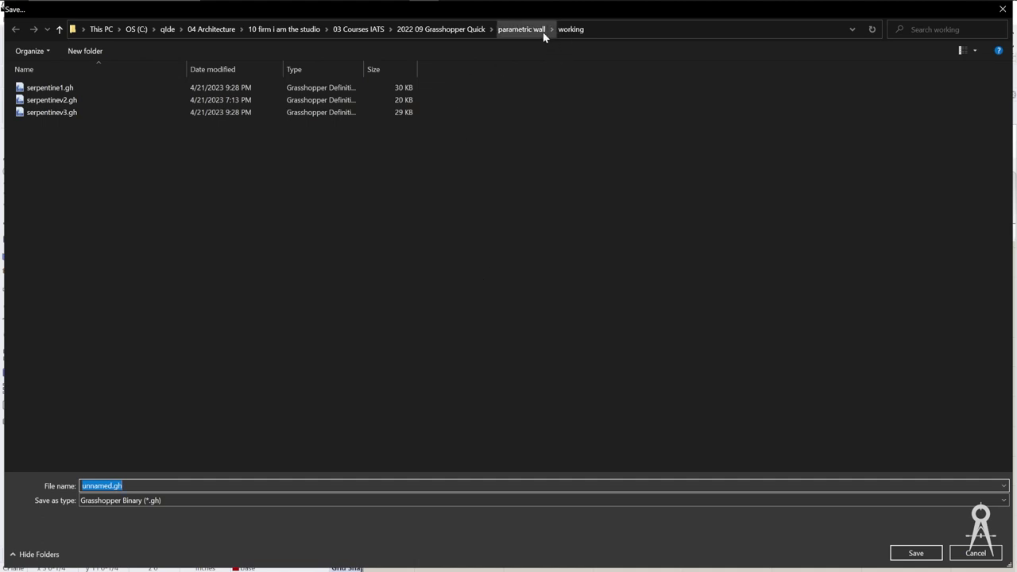
type("panelingtools")
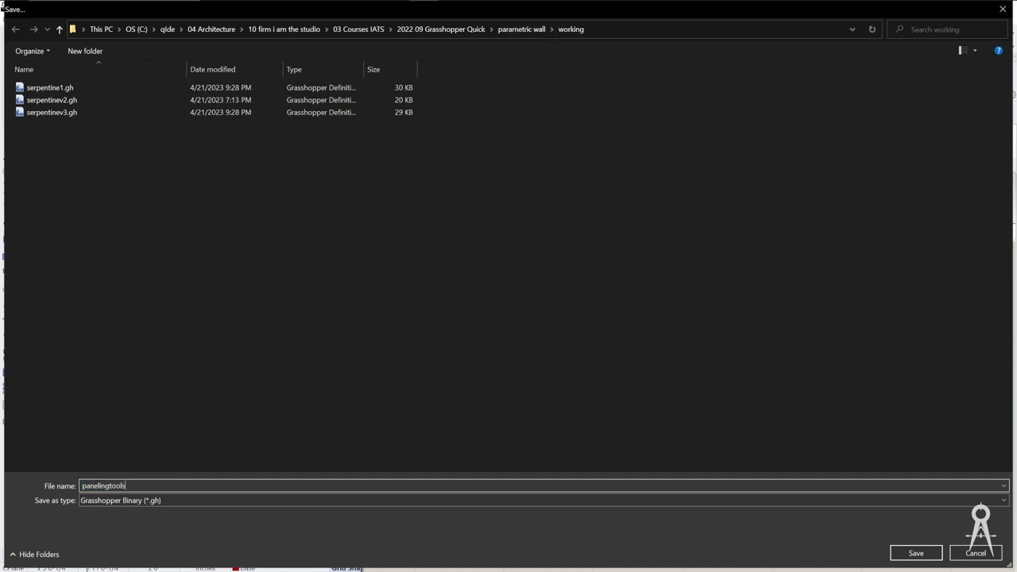
type("-wall")
key("Return")
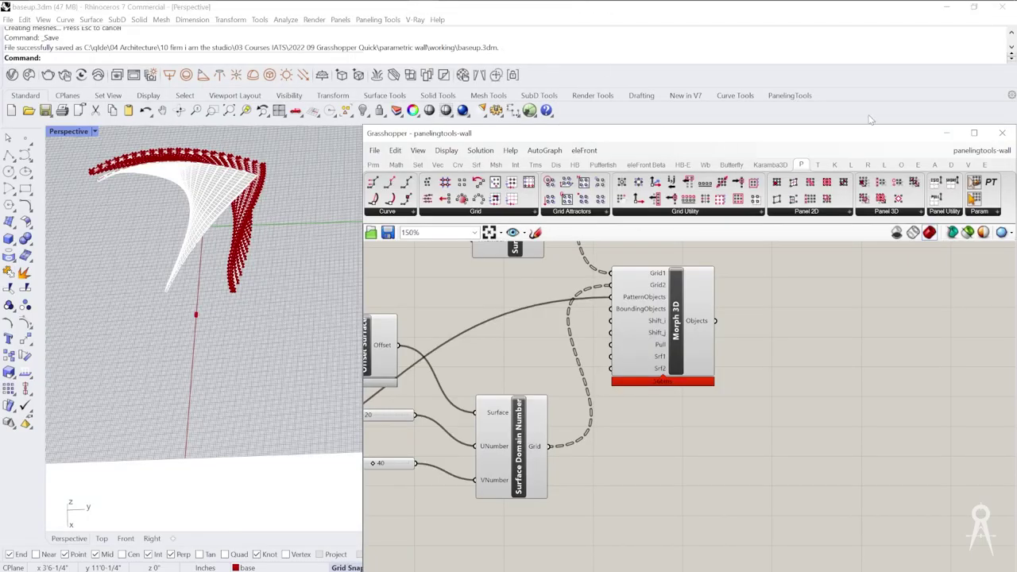
- Start a new empty Grasshopper document to clear the panelingtools-wall preview from the Rhino viewport
left_click(945, 133)
right_click_drag(261, 234, 301, 233)
scroll(284, 231, "up", 7)
scroll(301, 232, "down", 9)
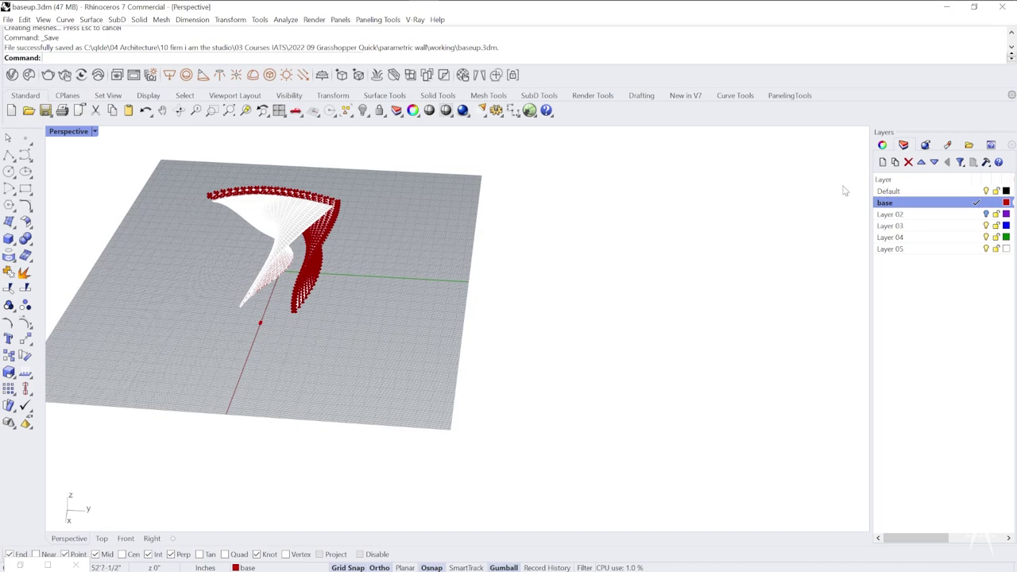
type("Grasshopper")
key("Return")
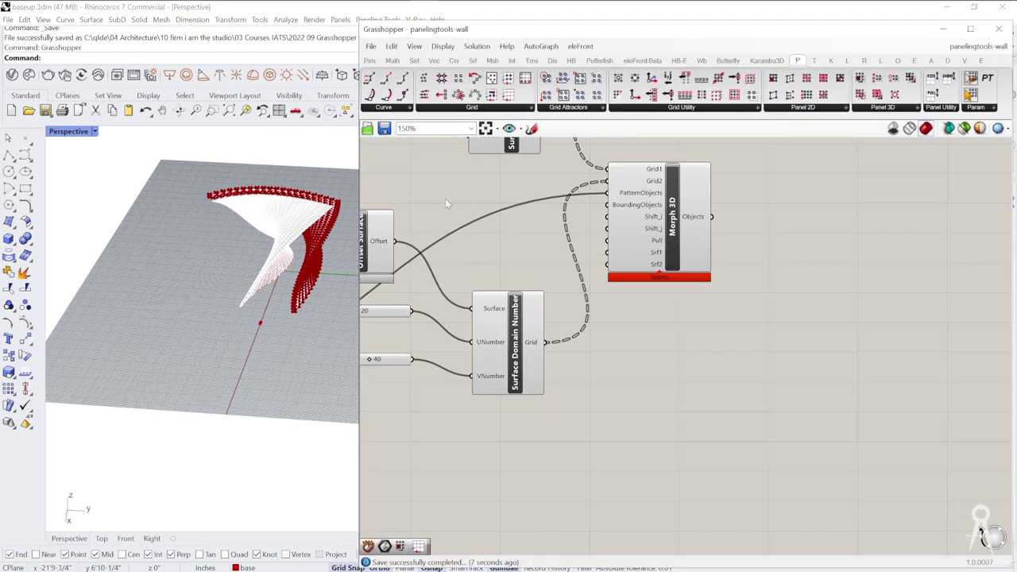
left_click(370, 46)
left_click(397, 57)
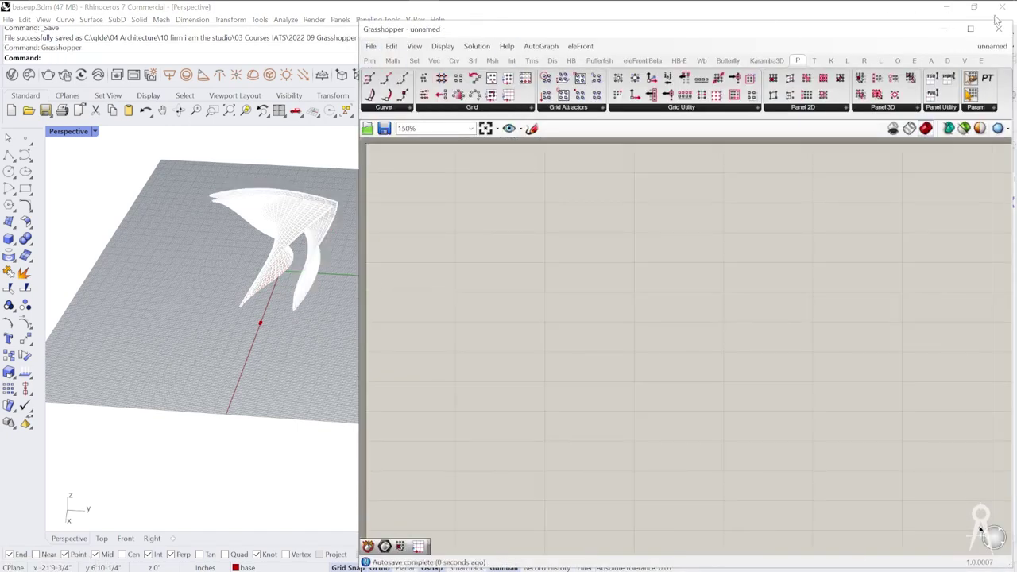
- Minimize the Grasshopper window and set the Perspective viewport to the Arctic display mode
left_click(943, 29)
right_click_drag(263, 307, 275, 200)
scroll(275, 200, "up", 7)
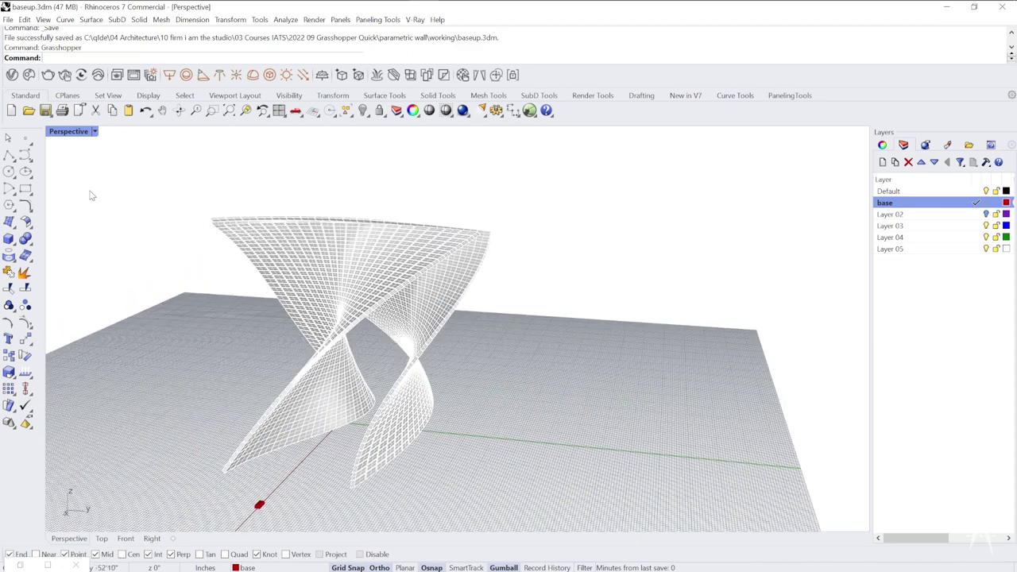
left_click(95, 131)
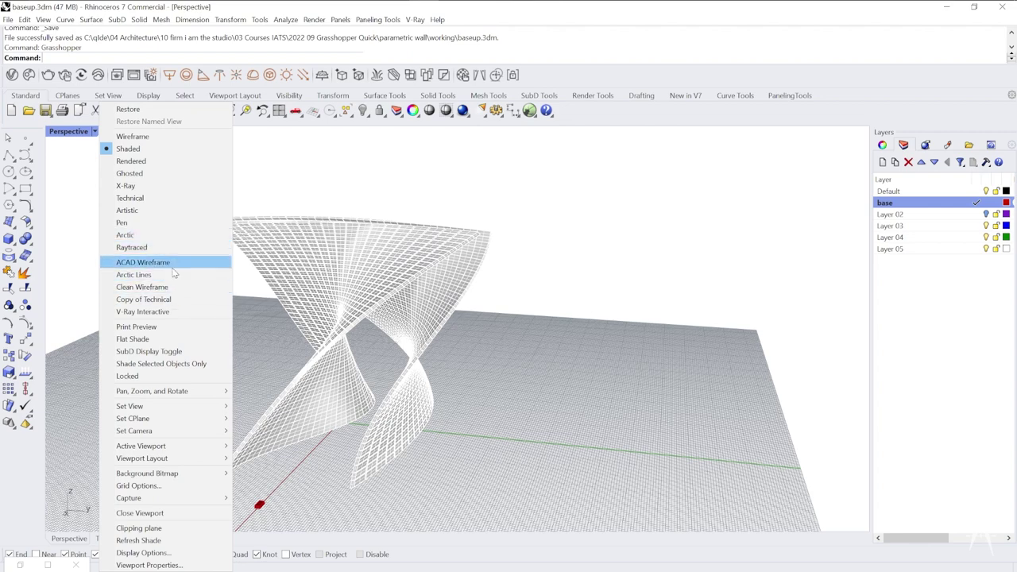
left_click(173, 235)
- Examine the baked brick walls up close, from the brick joints on the faces down to the narrow lower end
right_click_drag(439, 351, 386, 376)
scroll(386, 376, "up", 6)
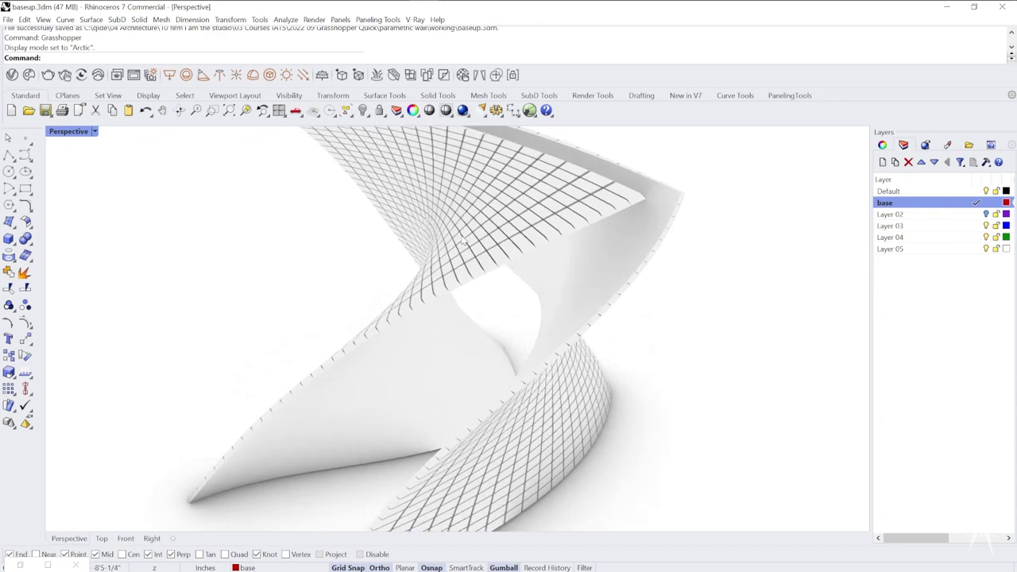
scroll(386, 377, "down", 7)
type("z")
key("Return")
left_click_drag(265, 195, 386, 259)
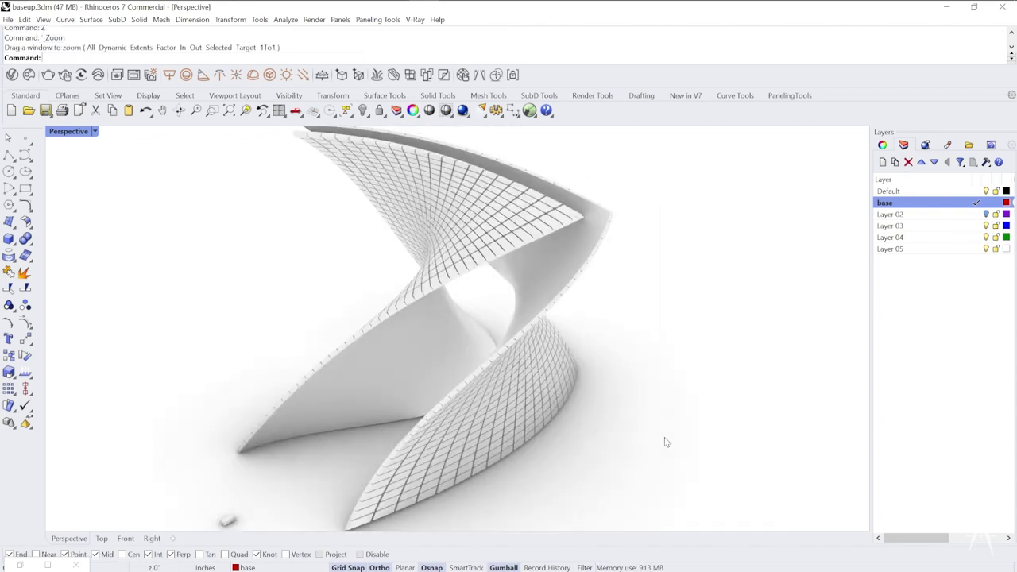
right_click_drag(632, 435, 421, 295)
scroll(421, 296, "up", 7)
right_click_drag(406, 411, 427, 421)
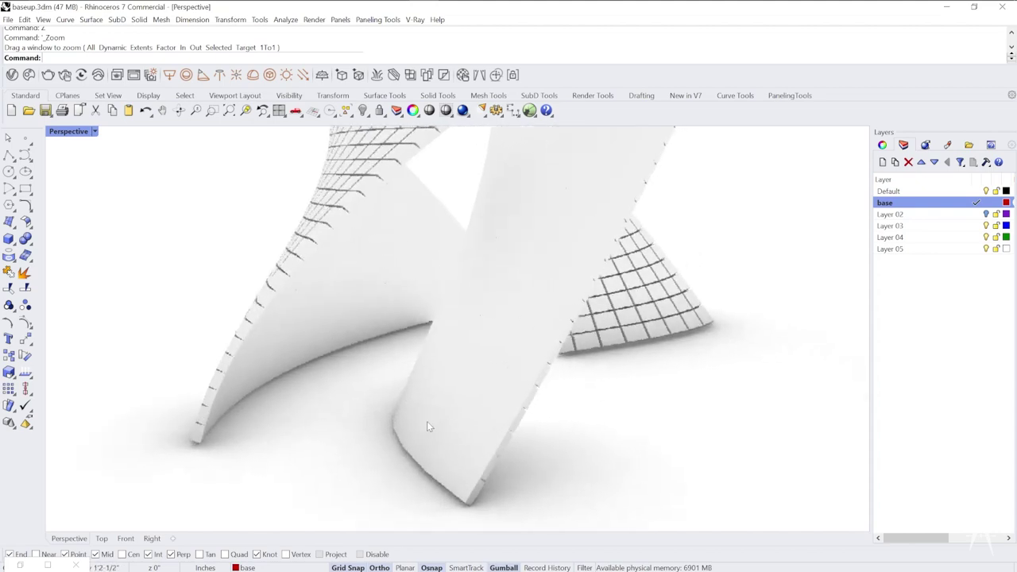
right_click_drag(481, 471, 477, 483)
scroll(477, 483, "up", 3)
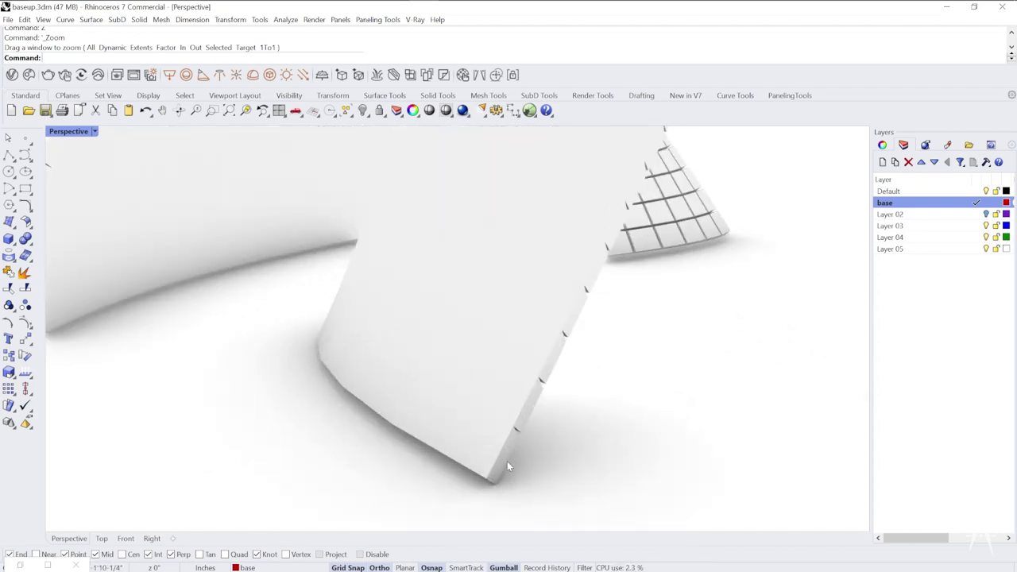
- Examine the complete pair of baked brick walls from several angles around the structure
scroll(511, 439, "down", 5)
right_click_drag(508, 440, 367, 417)
scroll(367, 421, "down", 5)
right_click_drag(498, 410, 659, 395)
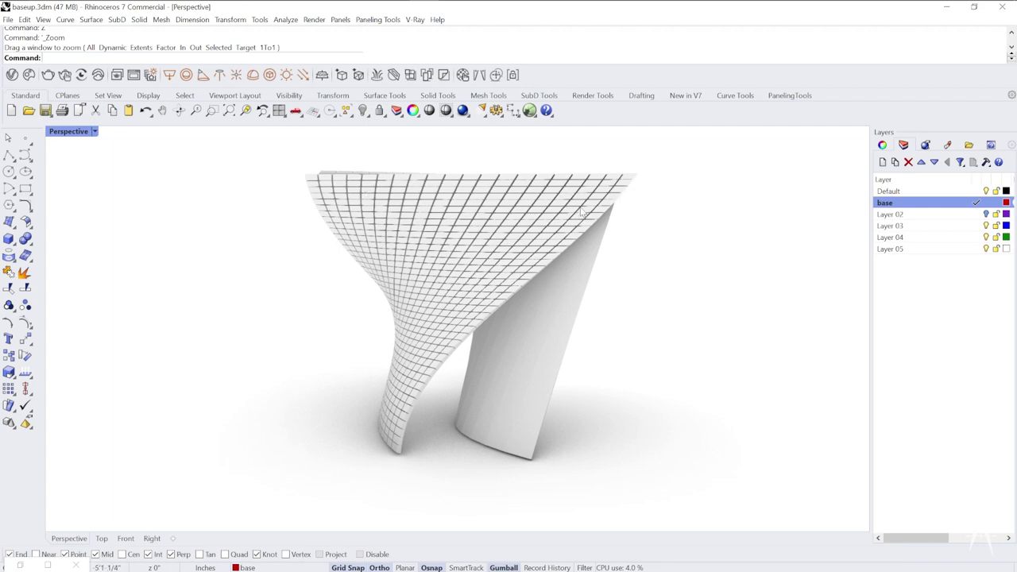
right_click_drag(581, 211, 577, 252)
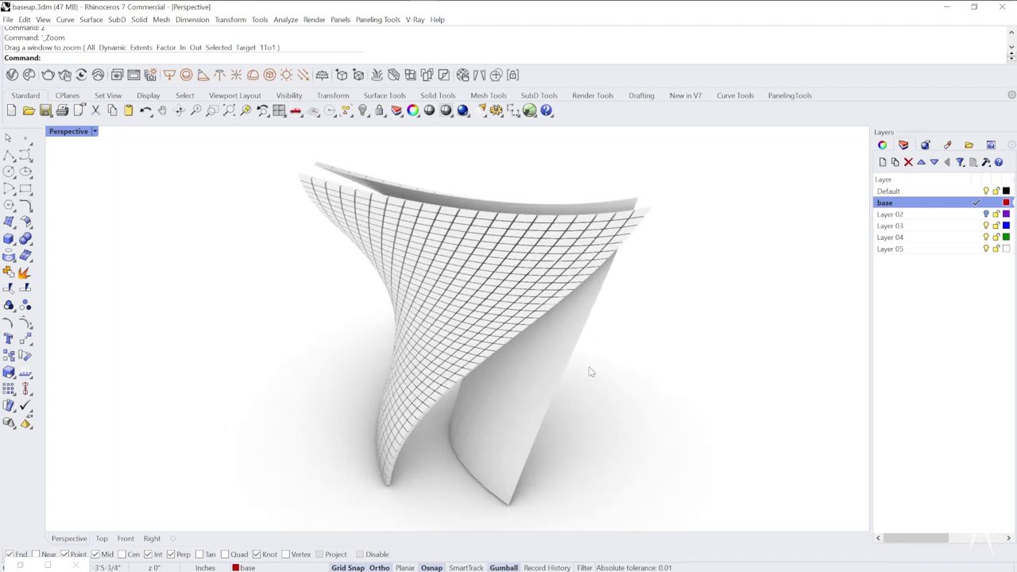
mouse_move(556, 364)
right_mouse_down()
mouse_move(567, 352)
mouse_move(641, 390)
mouse_move(579, 386)
mouse_move(592, 393)
mouse_move(574, 364)
right_mouse_up()
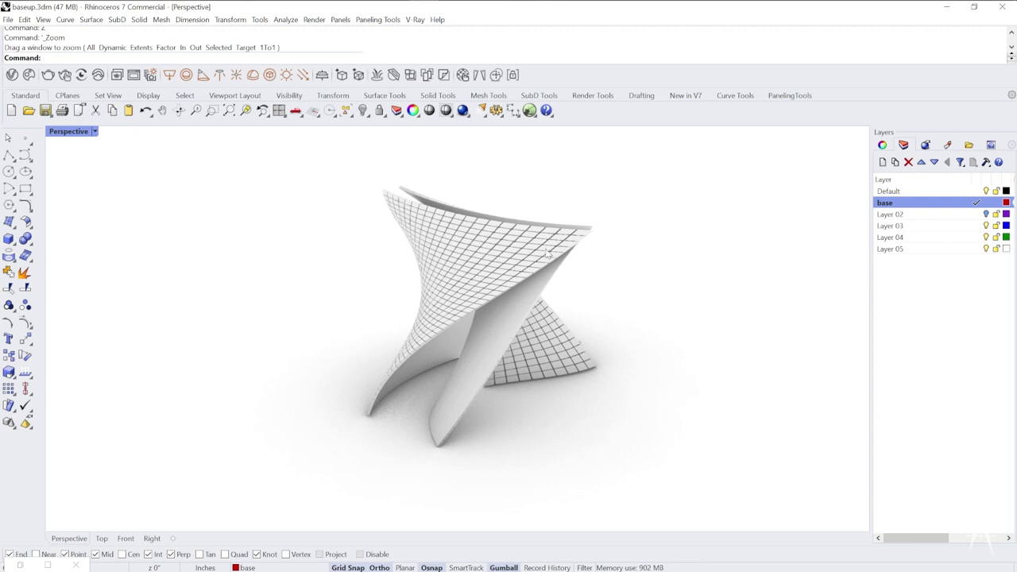
right_click_drag(501, 345, 415, 365)
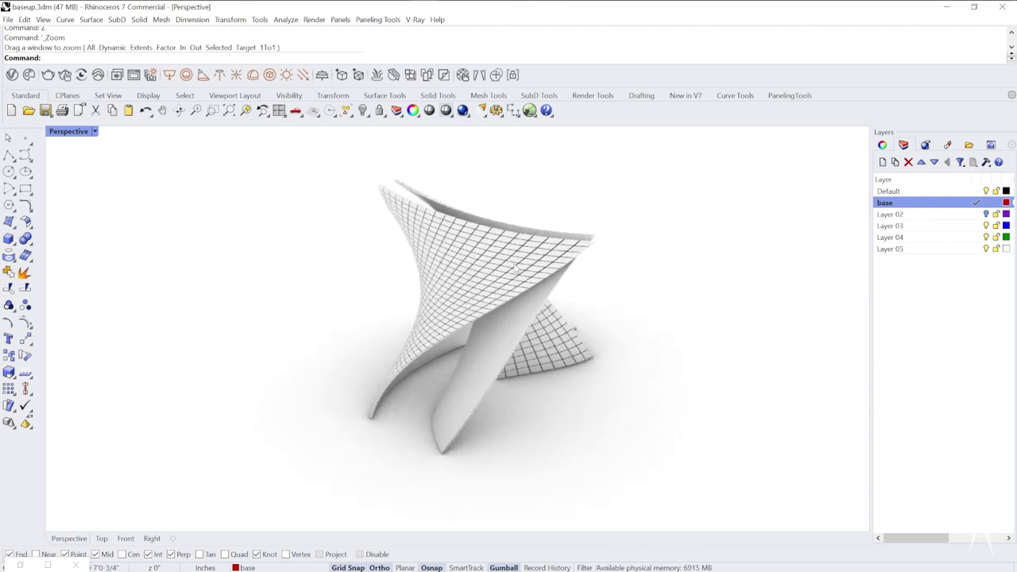